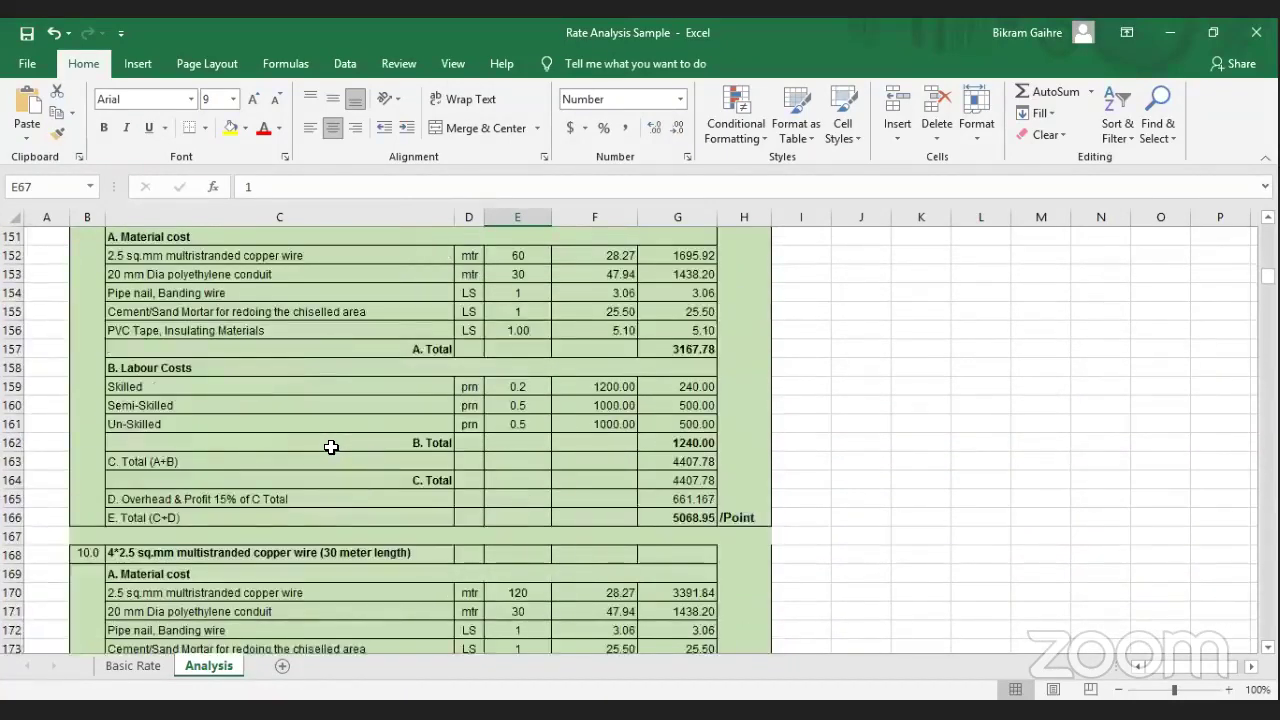
Look through the copper wire and cable rate analyses down to the Cat6 UTP cable (20 m point) item
scroll(331, 447, down, 3)
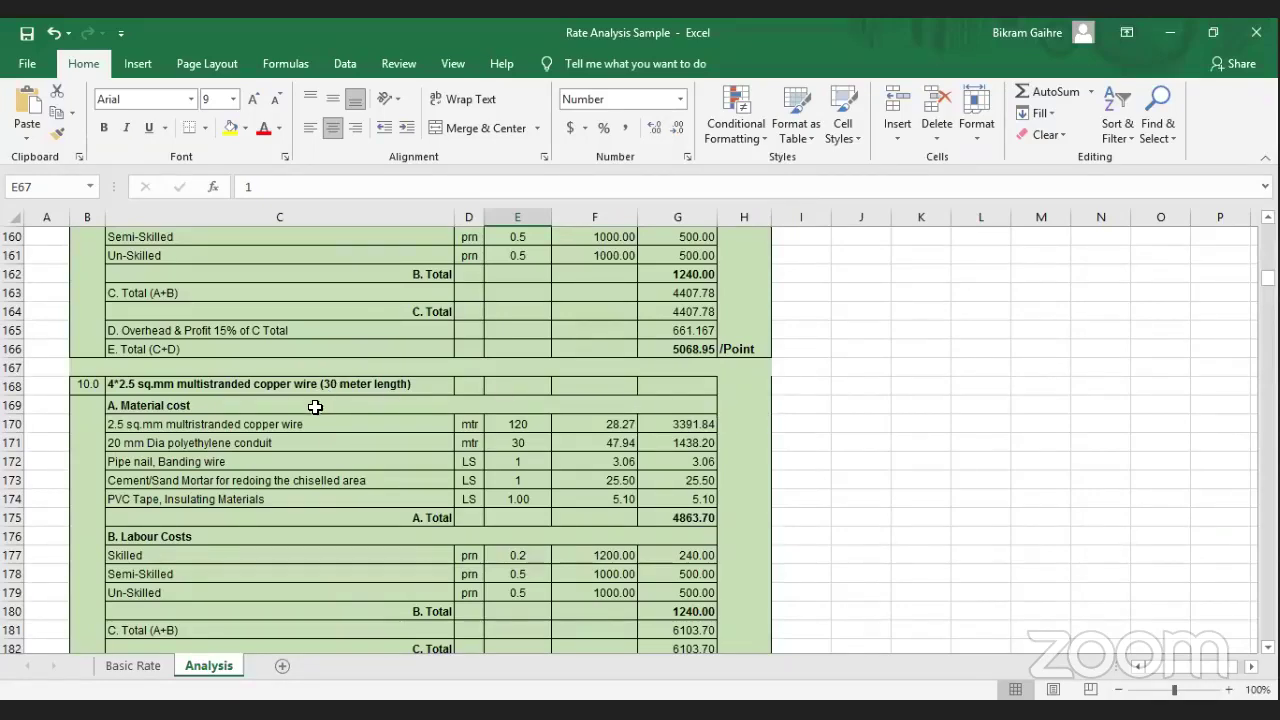
scroll(323, 423, down, 6)
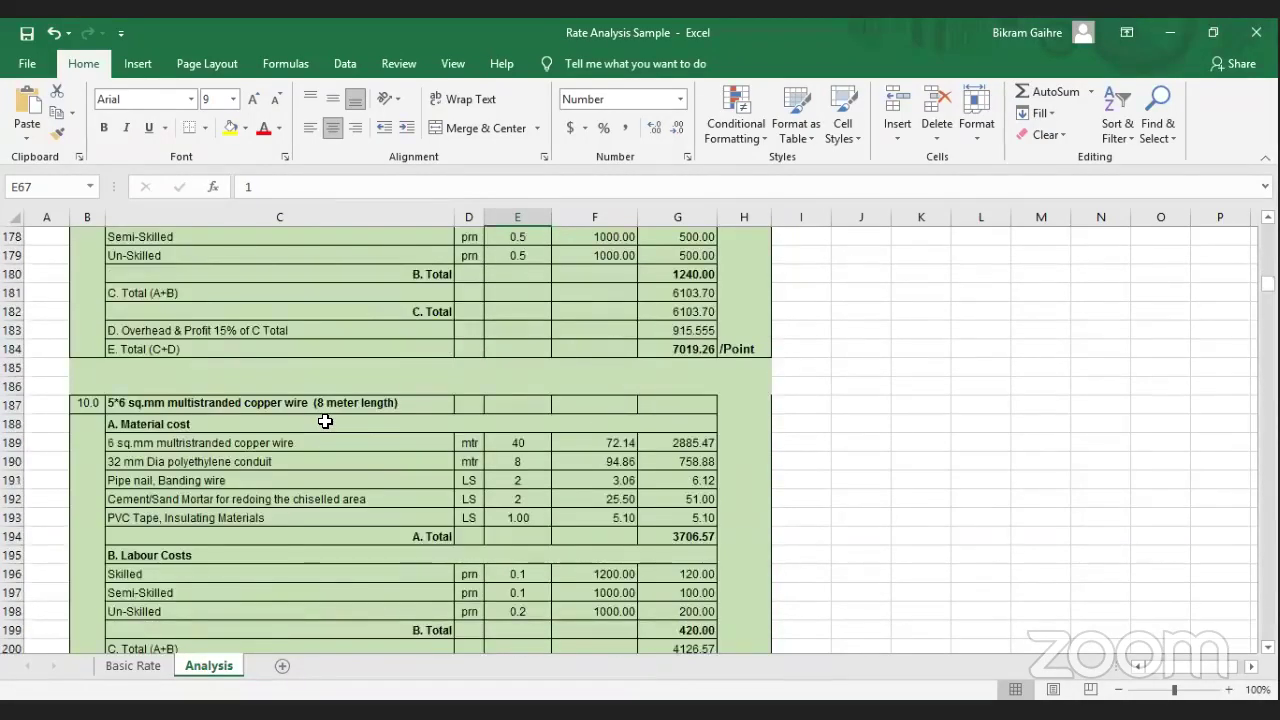
scroll(325, 421, down, 9)
scroll(325, 421, down, 11)
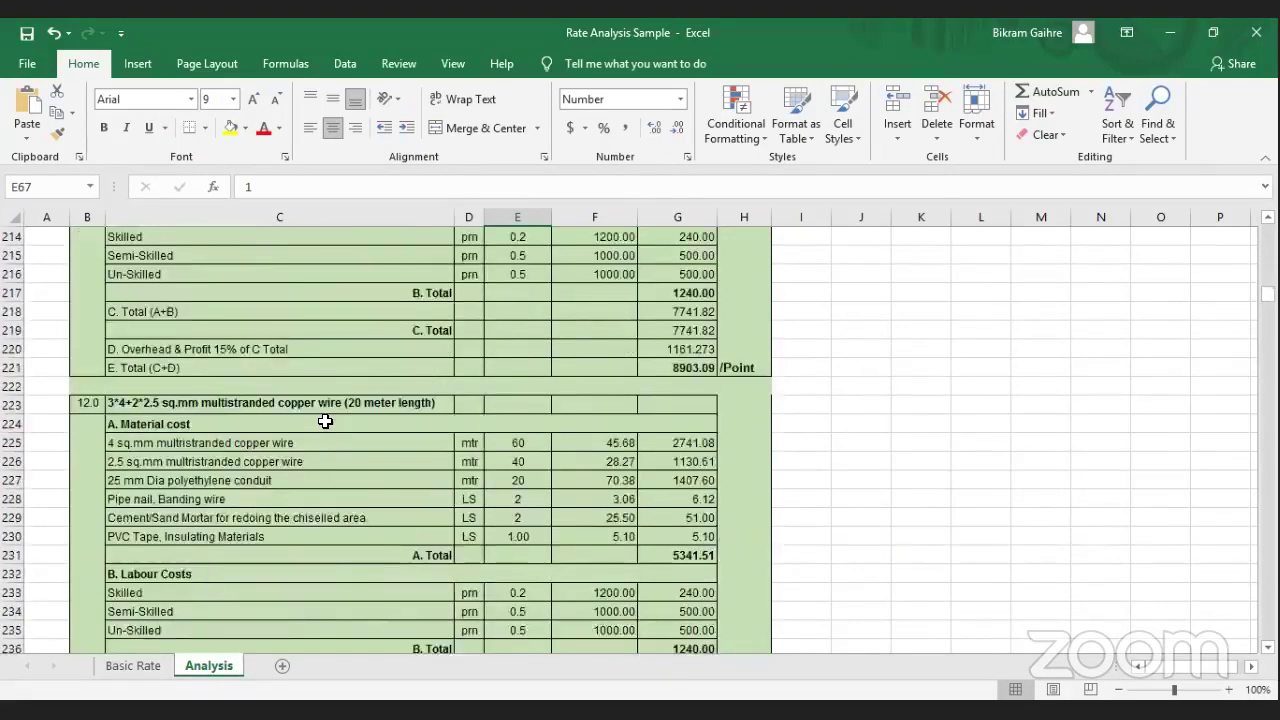
scroll(325, 421, down, 2)
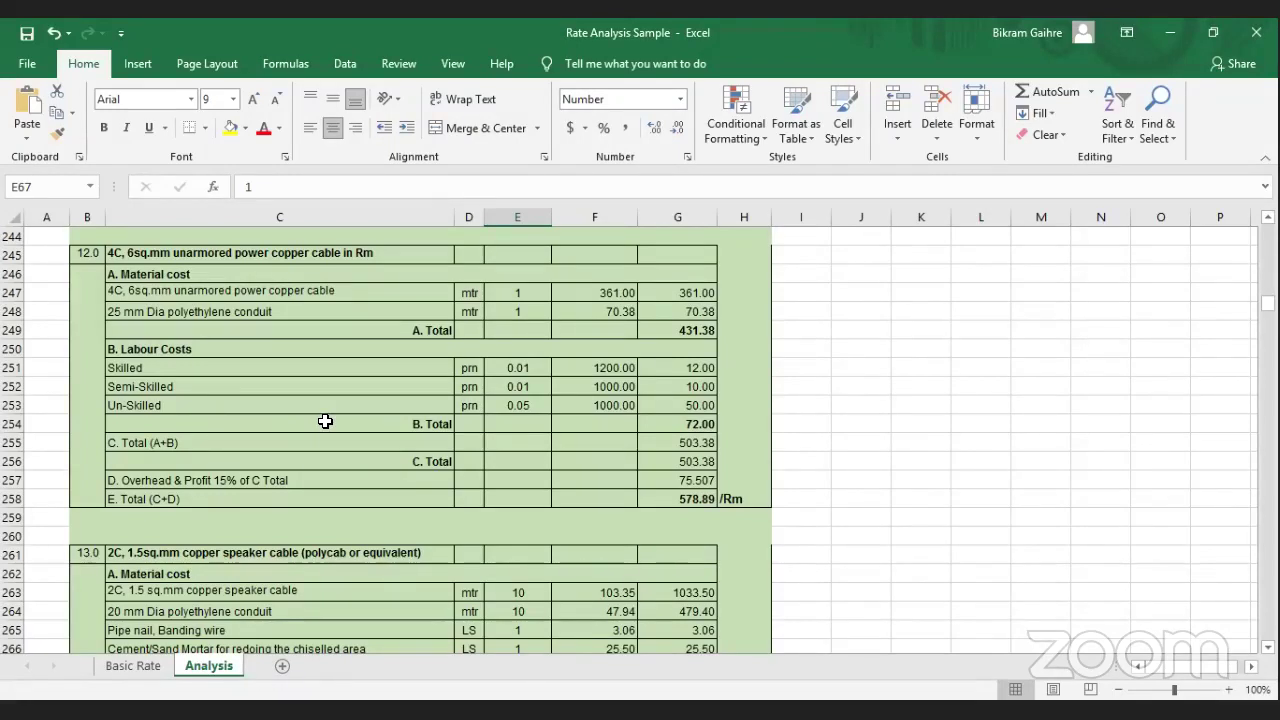
scroll(325, 421, down, 10)
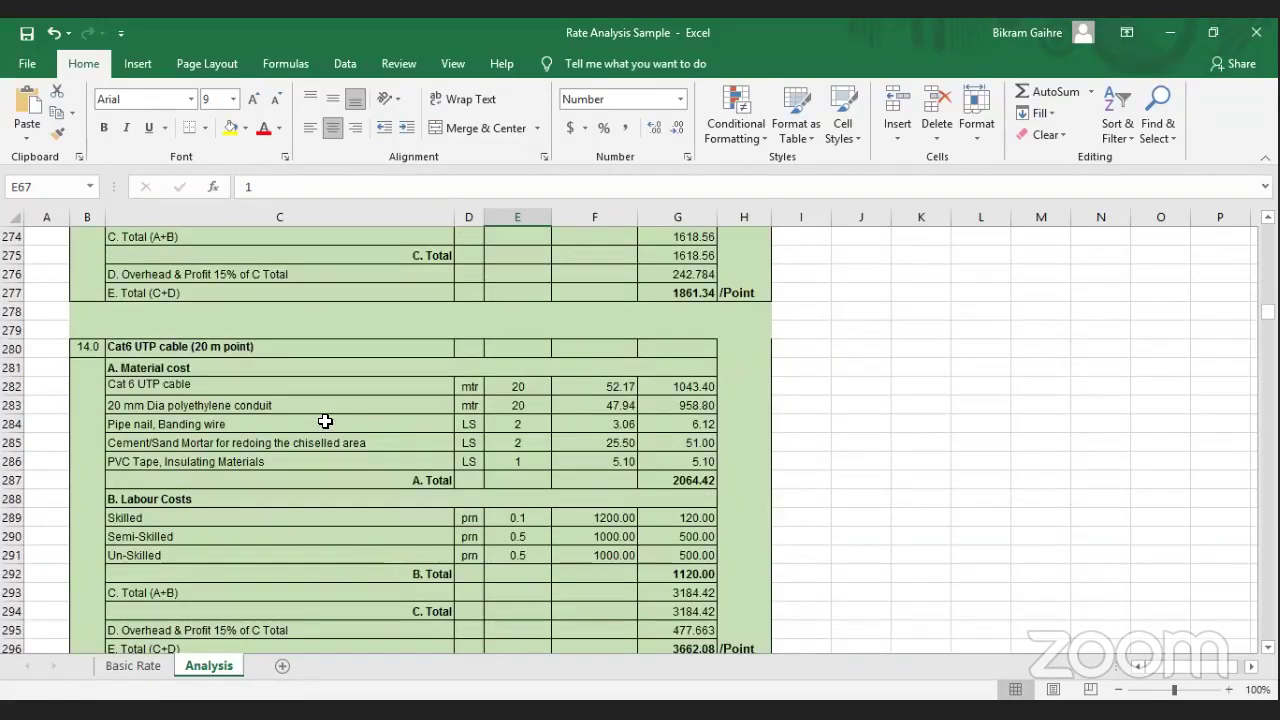
Examine the banding wire, cement/sand mortar and PVC tape rows in the Cat6 UTP cable (20 m point) material costs
click(389, 424)
click(372, 446)
click(369, 458)
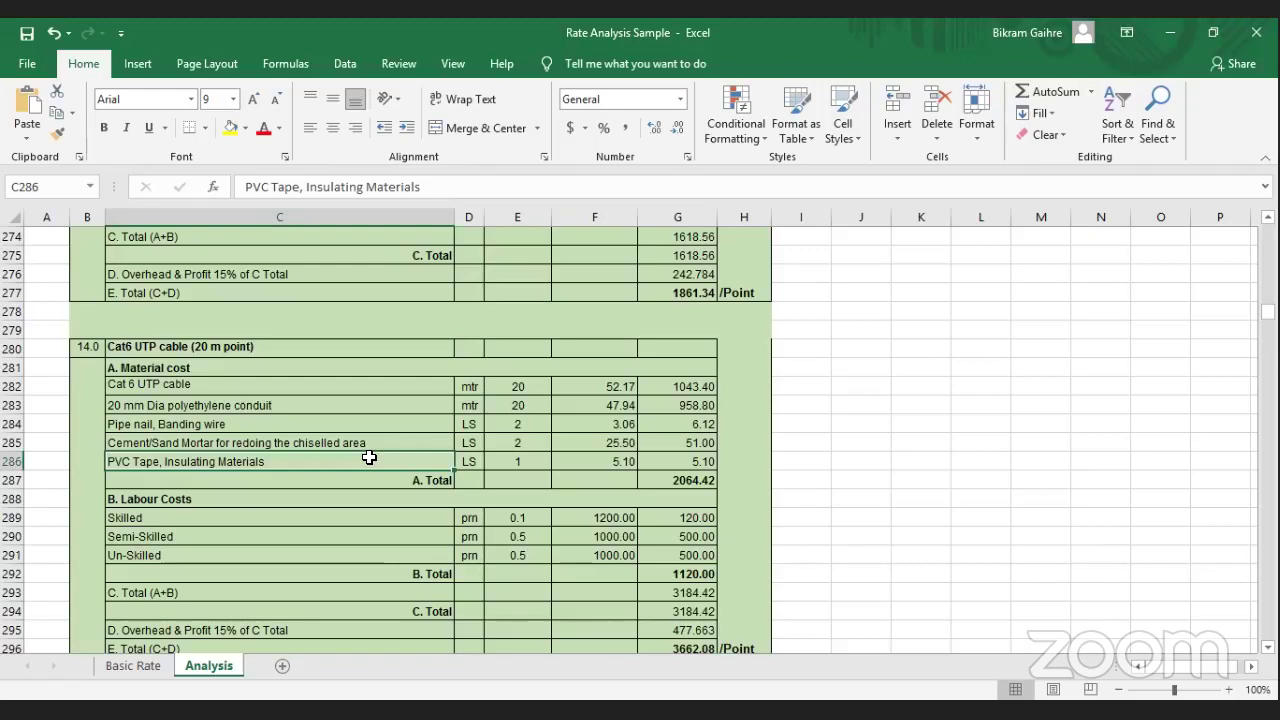
click(372, 443)
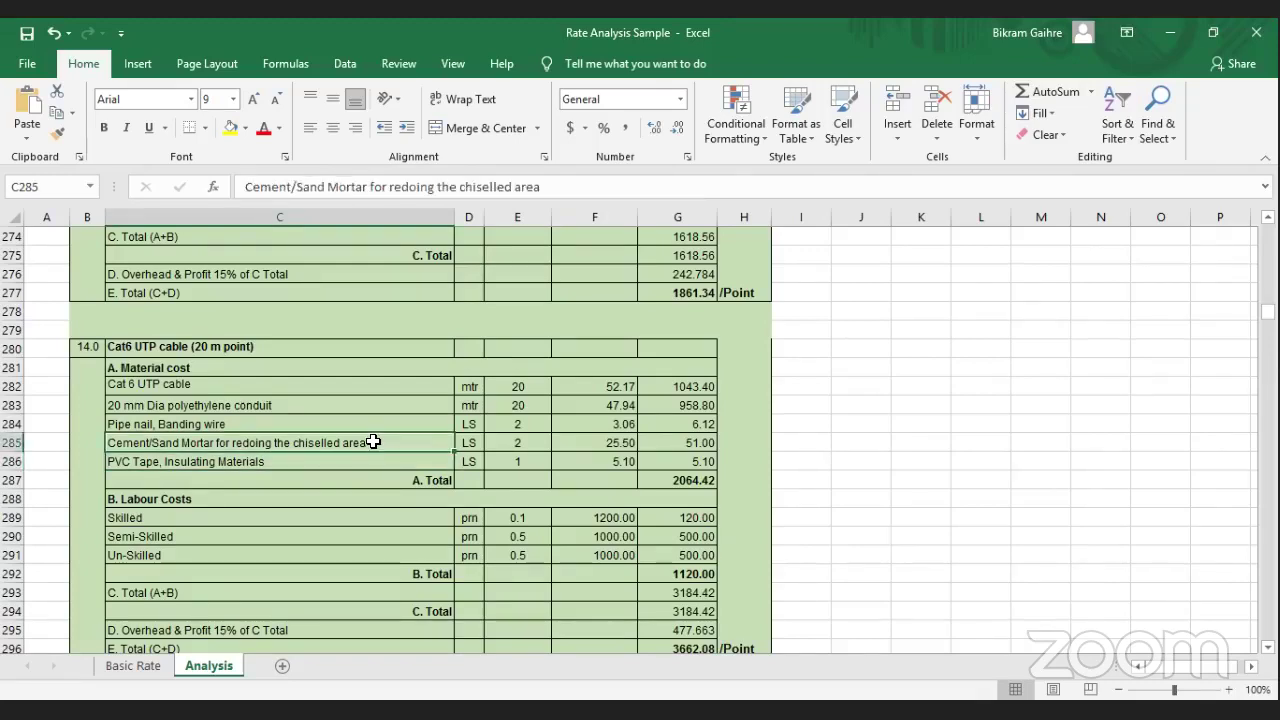
scroll(372, 443, up, 3)
scroll(369, 498, down, 2)
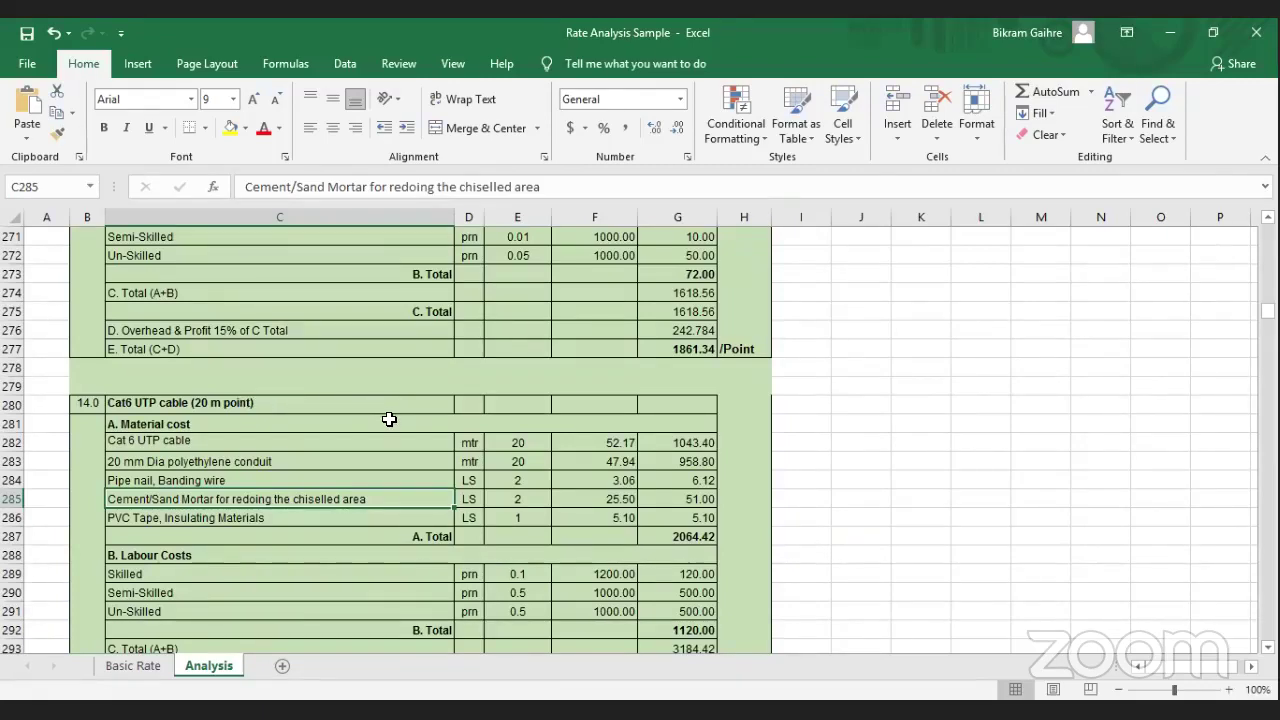
Review the remaining cable analyses and inspect the material rows of the 20 mm polyethylene conduit item
scroll(389, 419, down, 4)
scroll(389, 419, down, 13)
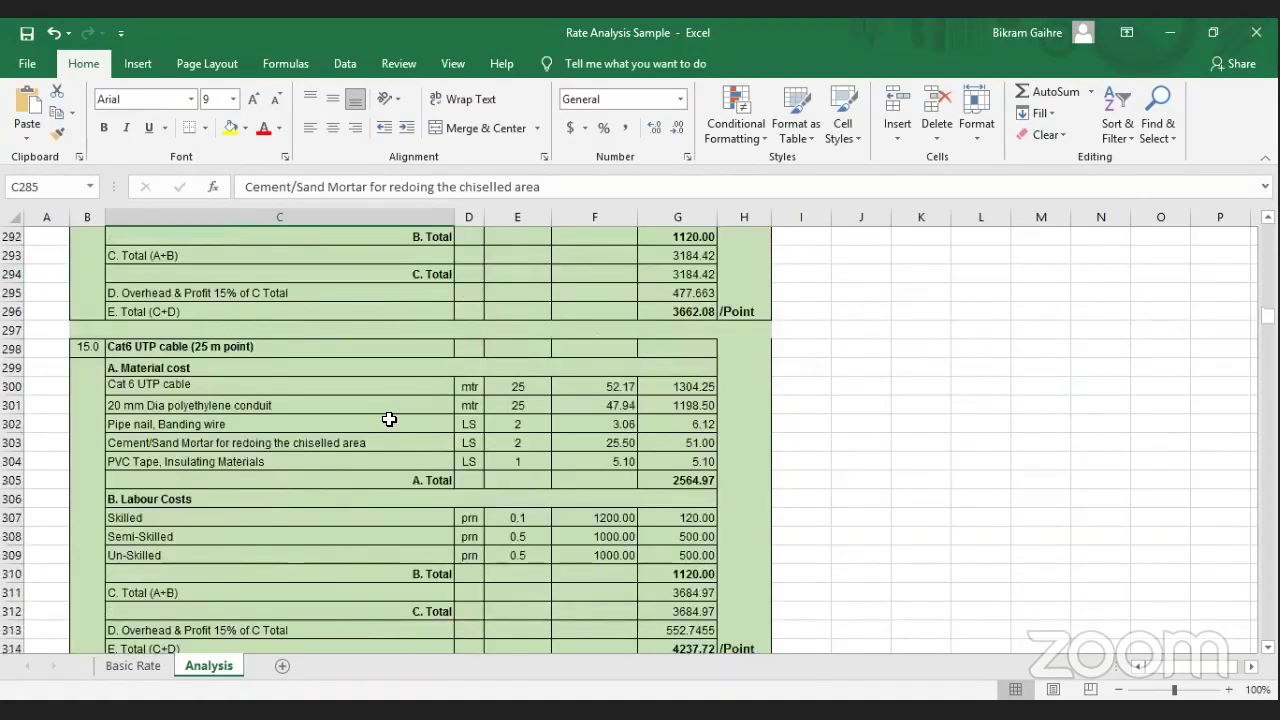
scroll(389, 419, down, 11)
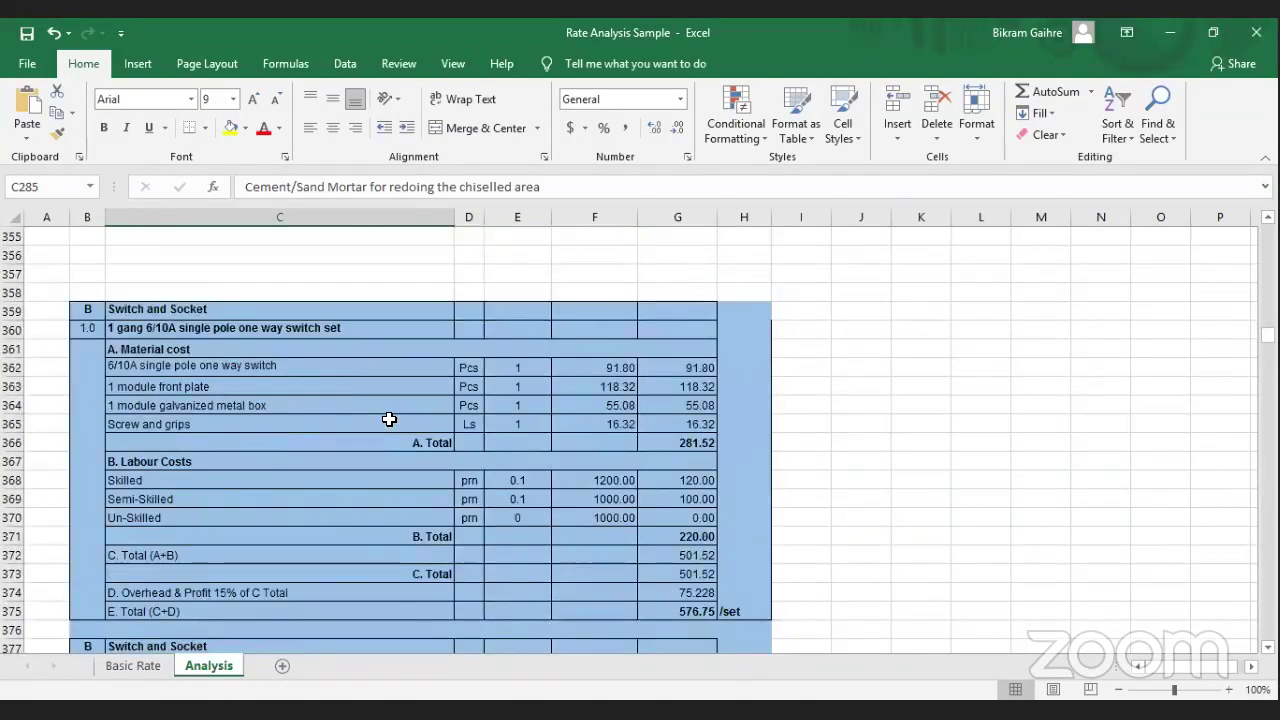
scroll(389, 419, down, 1)
scroll(306, 371, up, 2)
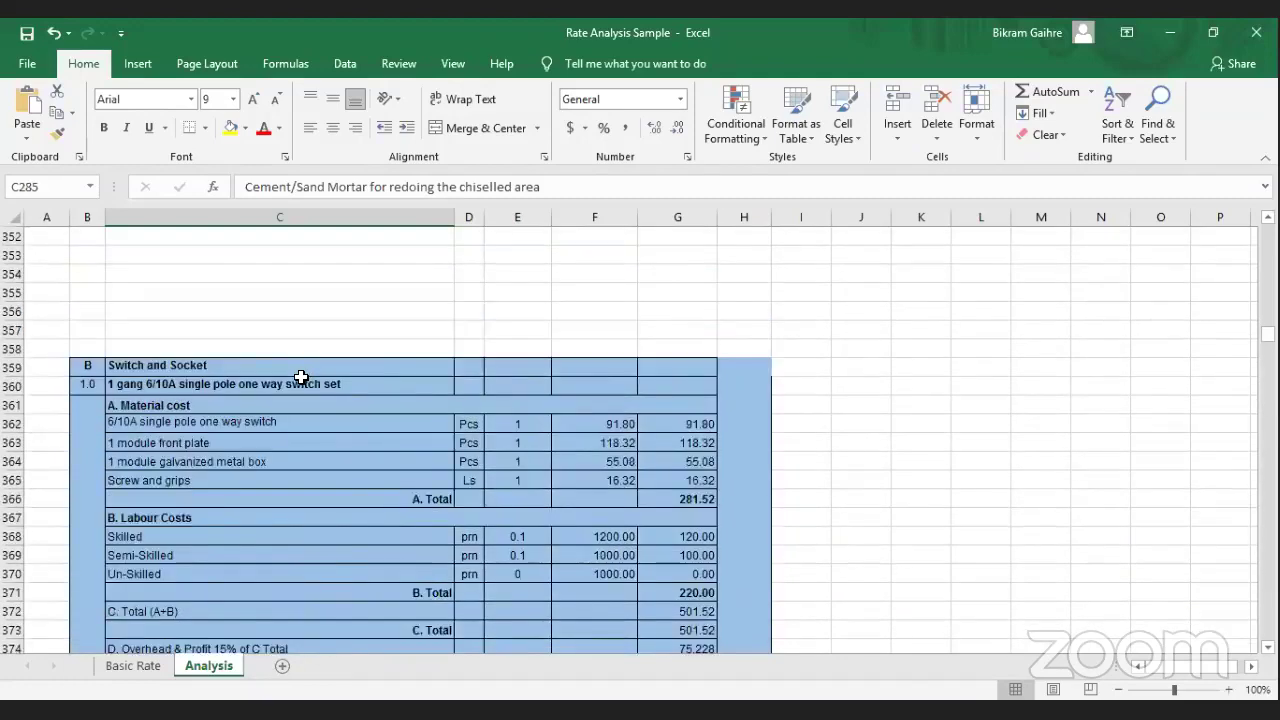
scroll(300, 377, up, 7)
click(300, 368)
click(337, 405)
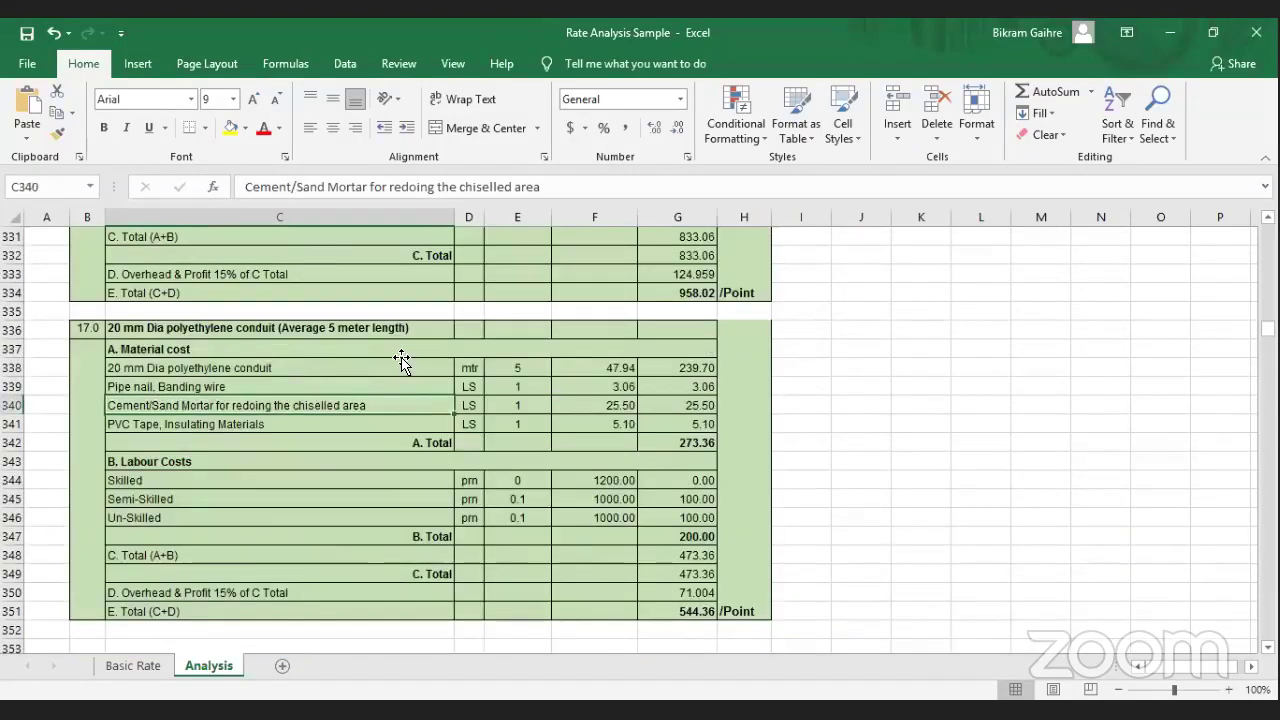
Inspect the quantity, rate and amount of the 6/10A single pole one way switch in the Switch and Socket section
scroll(401, 363, down, 8)
click(246, 384)
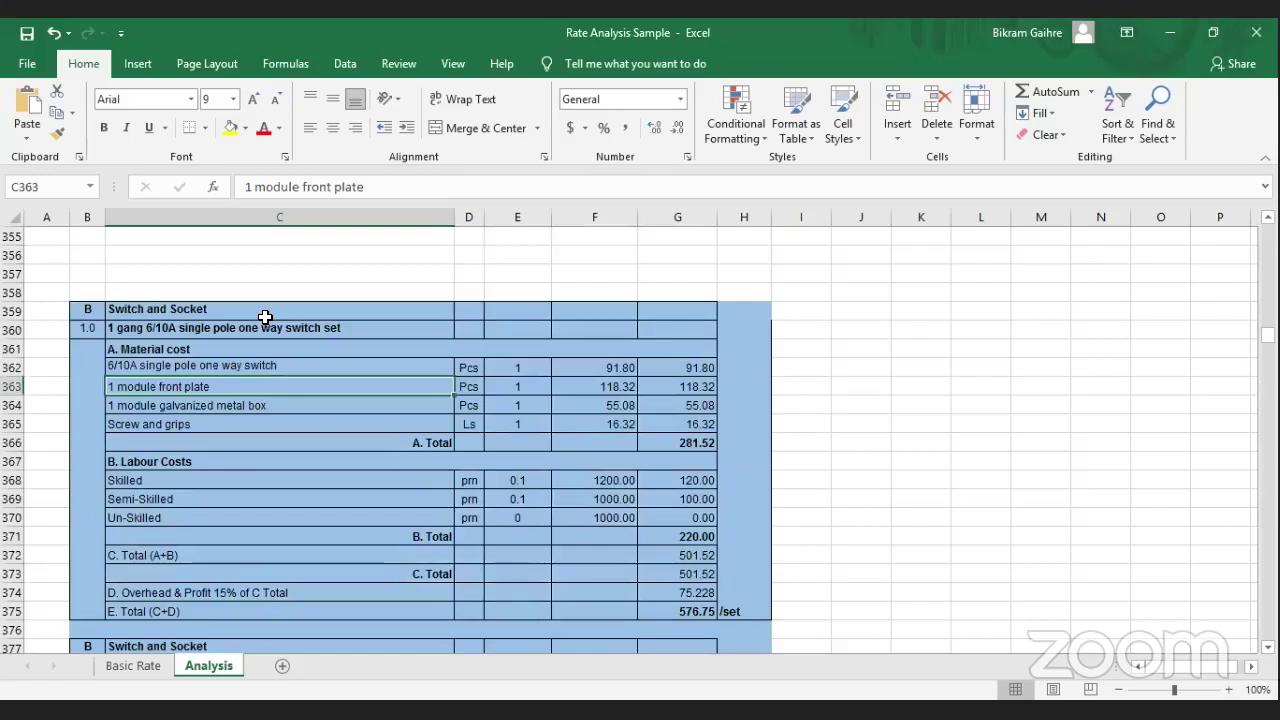
click(314, 366)
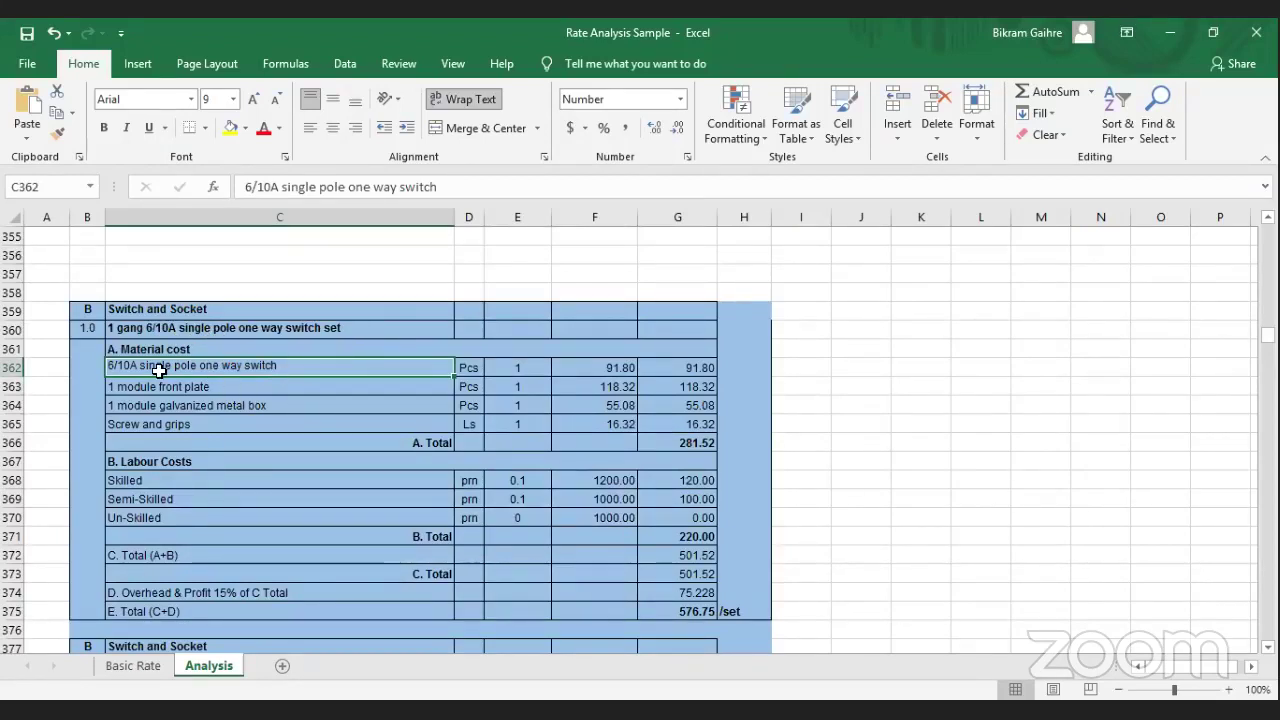
click(515, 366)
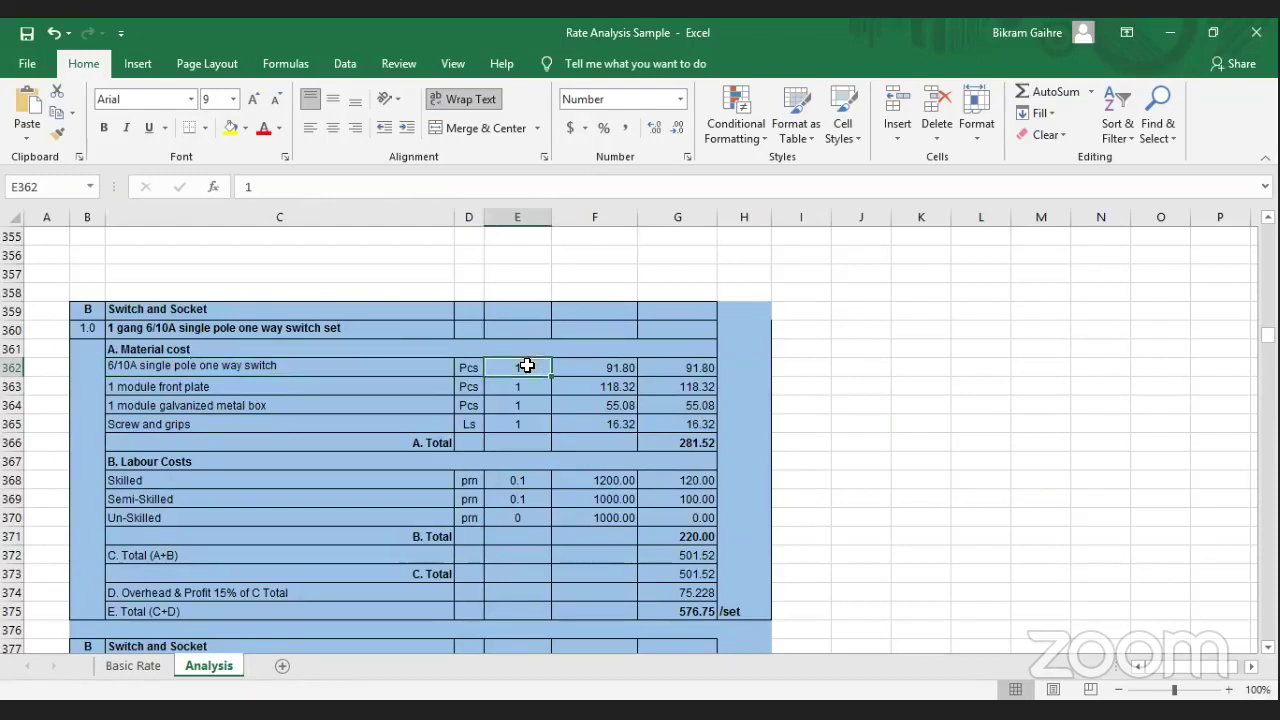
click(605, 366)
click(680, 366)
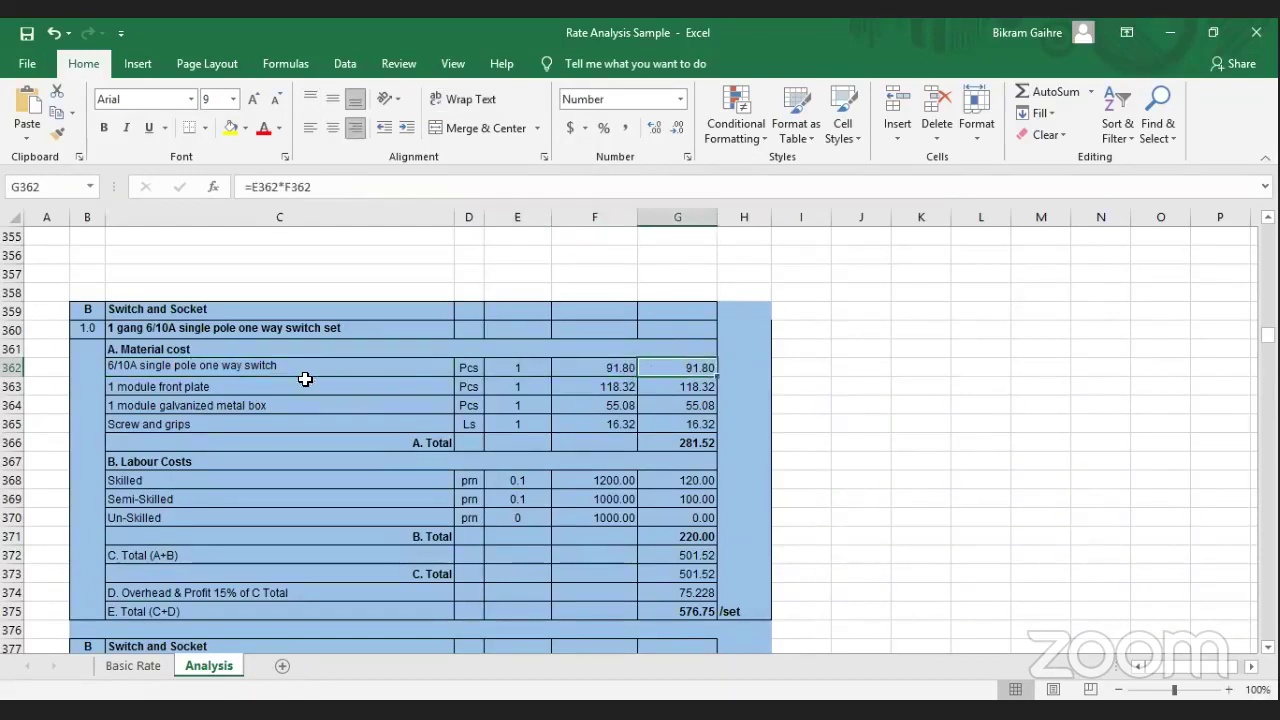
Check the quantity, rate and amount cells for the one way switch set's front plate and galvanized metal box
click(239, 384)
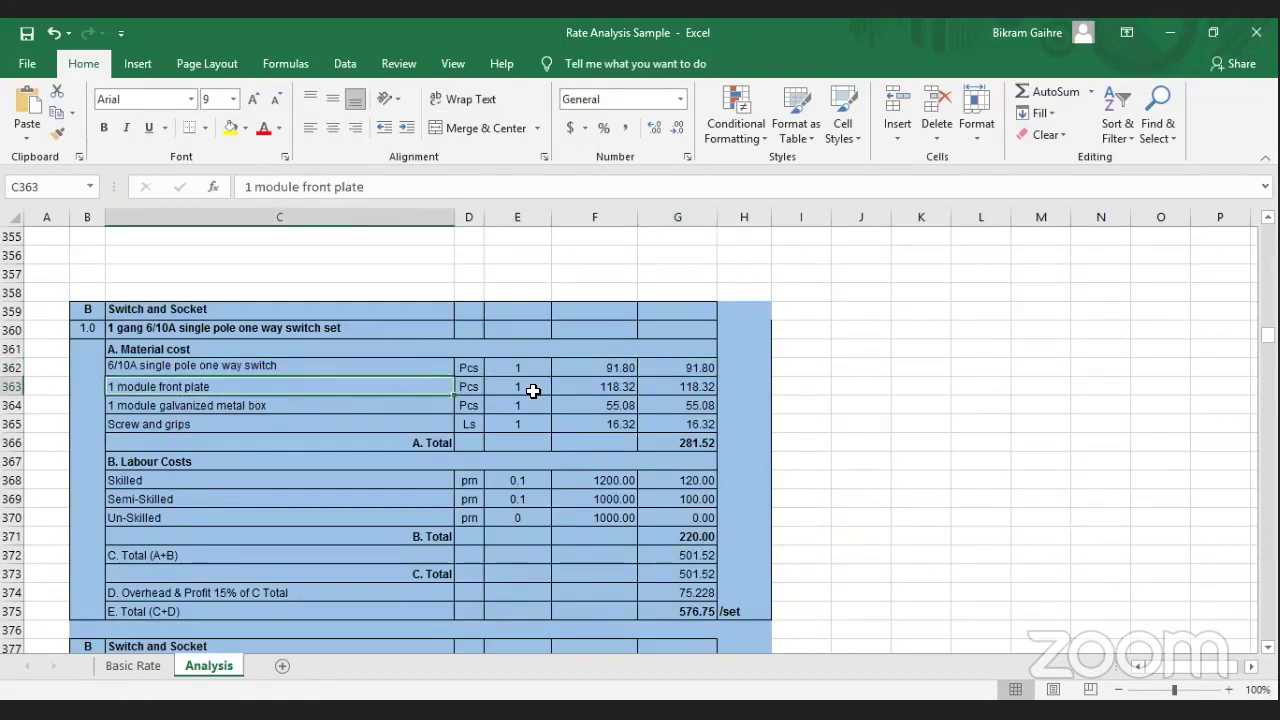
click(533, 387)
click(600, 386)
click(680, 386)
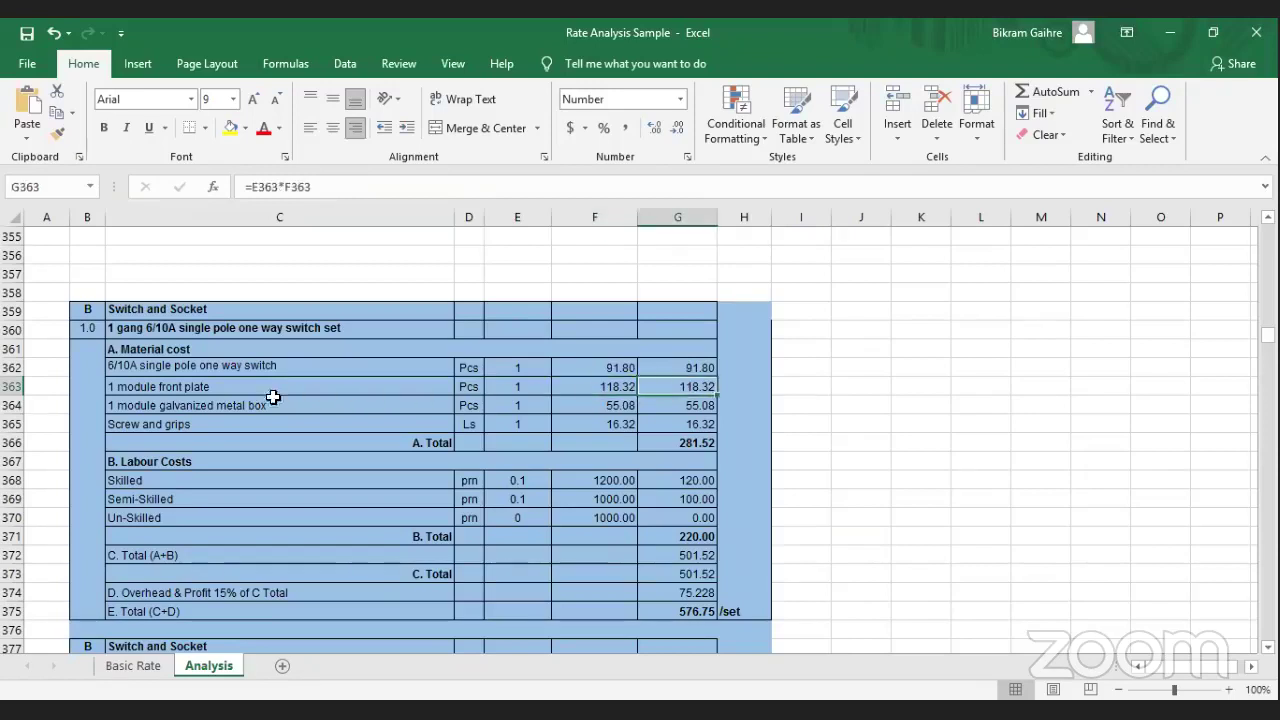
click(233, 405)
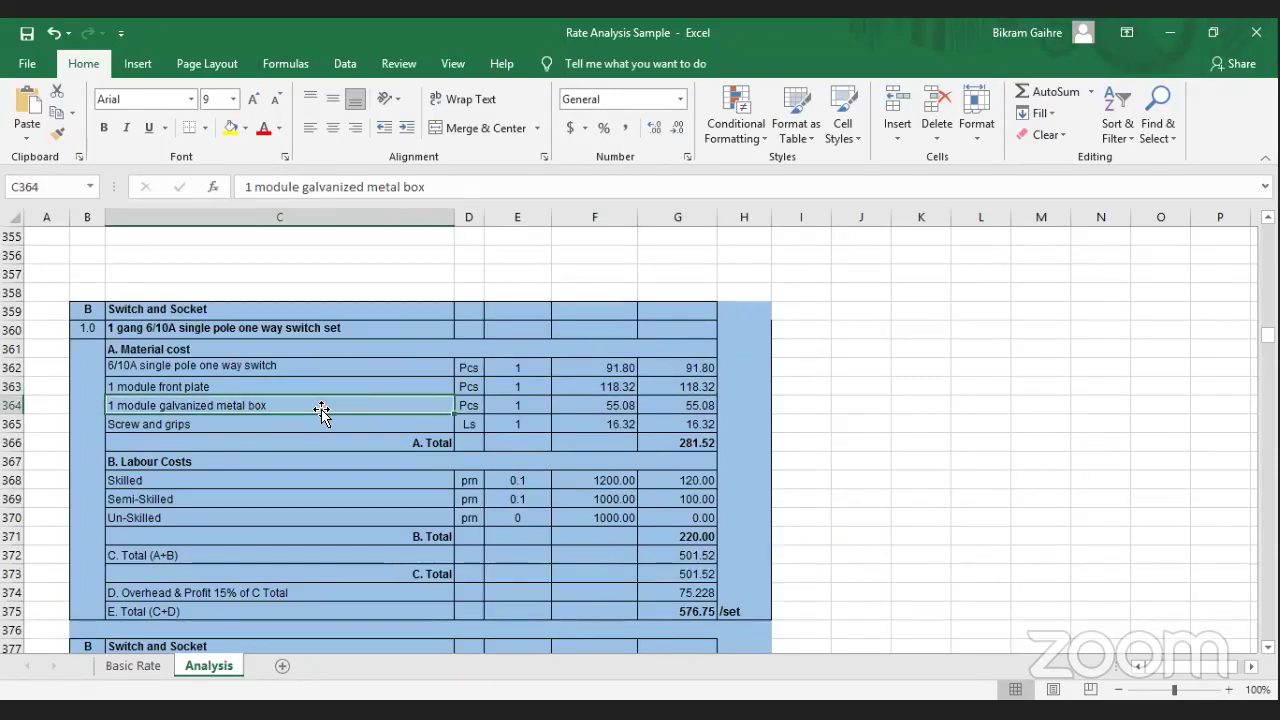
click(608, 409)
click(660, 407)
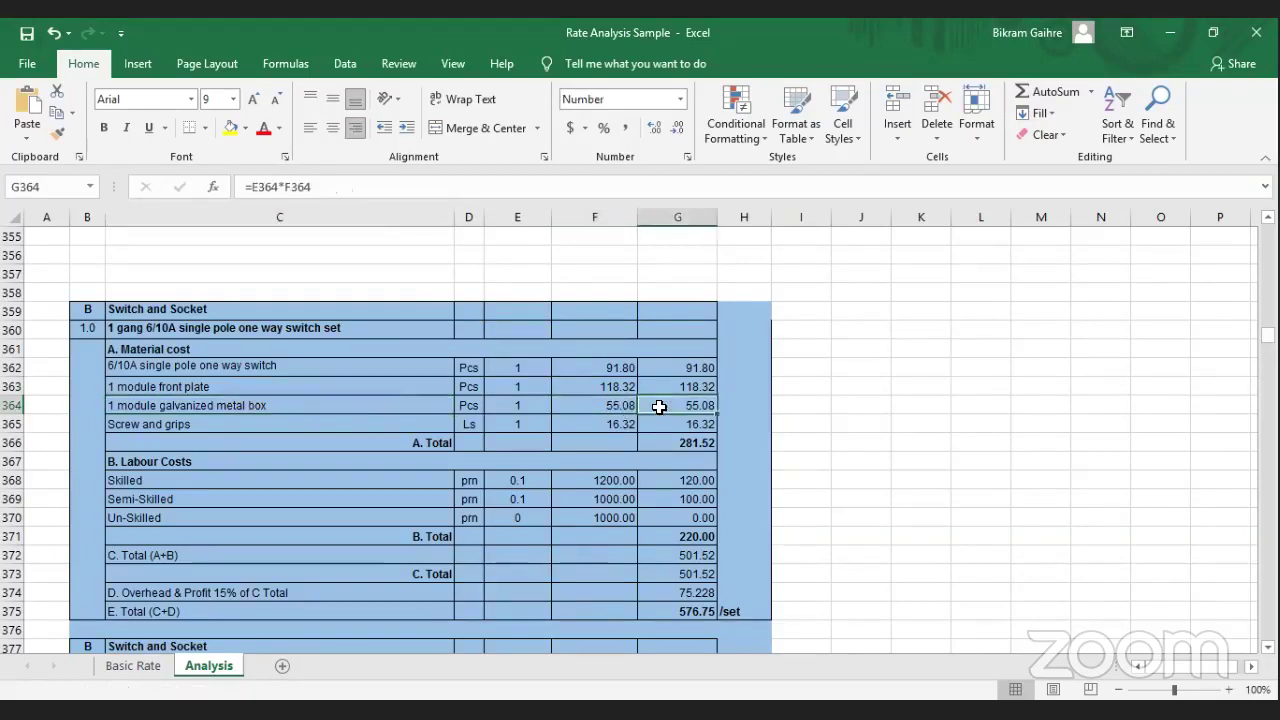
click(572, 407)
Examine the quantity and the Basic Rate reference of the screw and grips row in the one way switch set
click(334, 423)
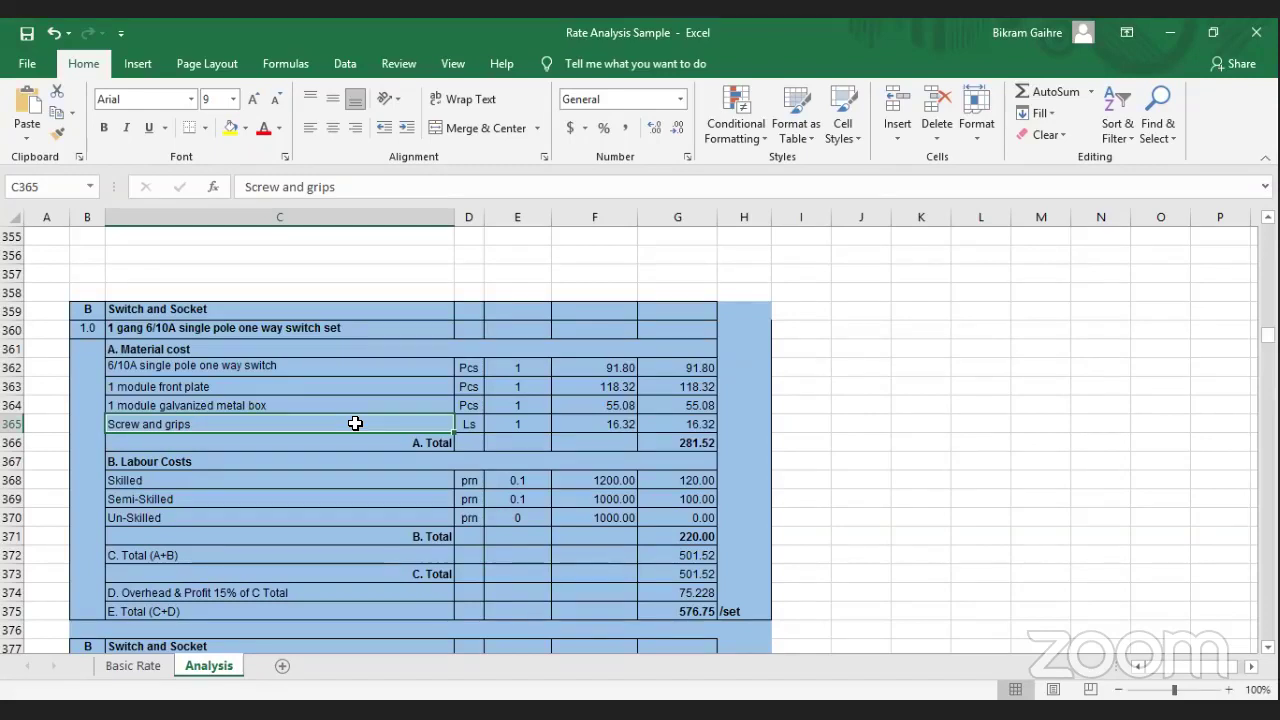
click(526, 424)
click(610, 424)
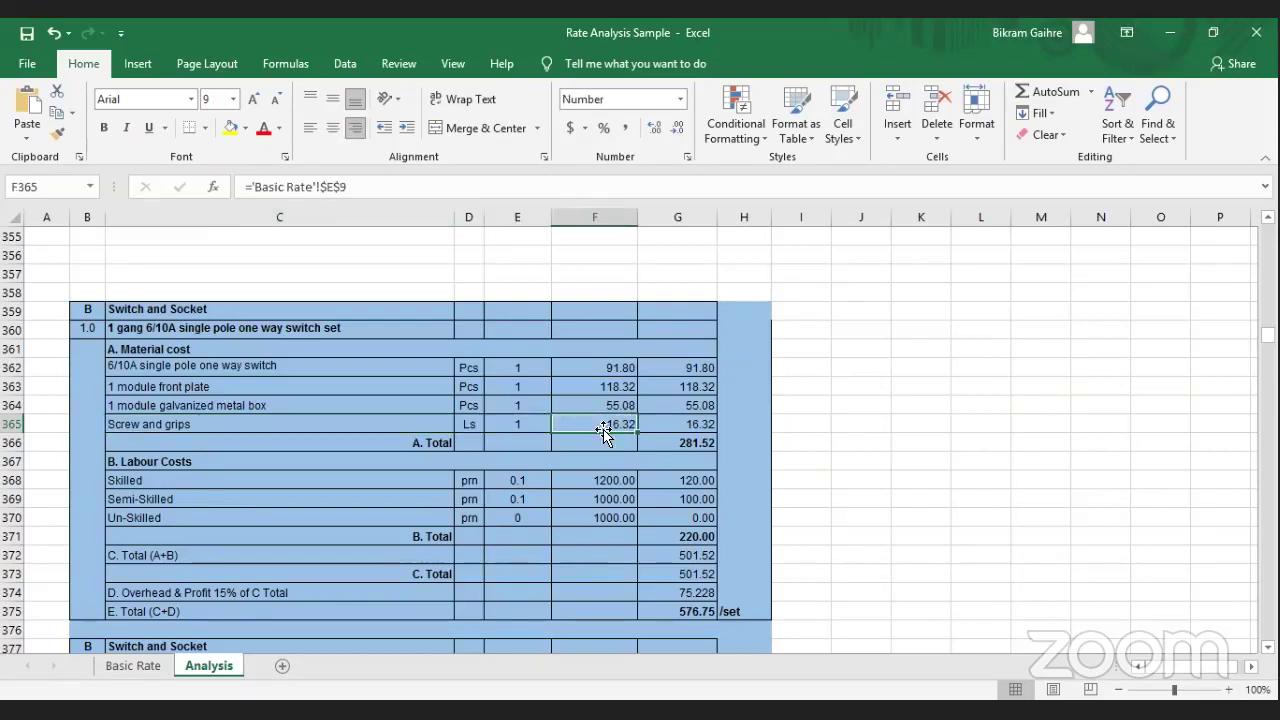
click(512, 424)
click(327, 429)
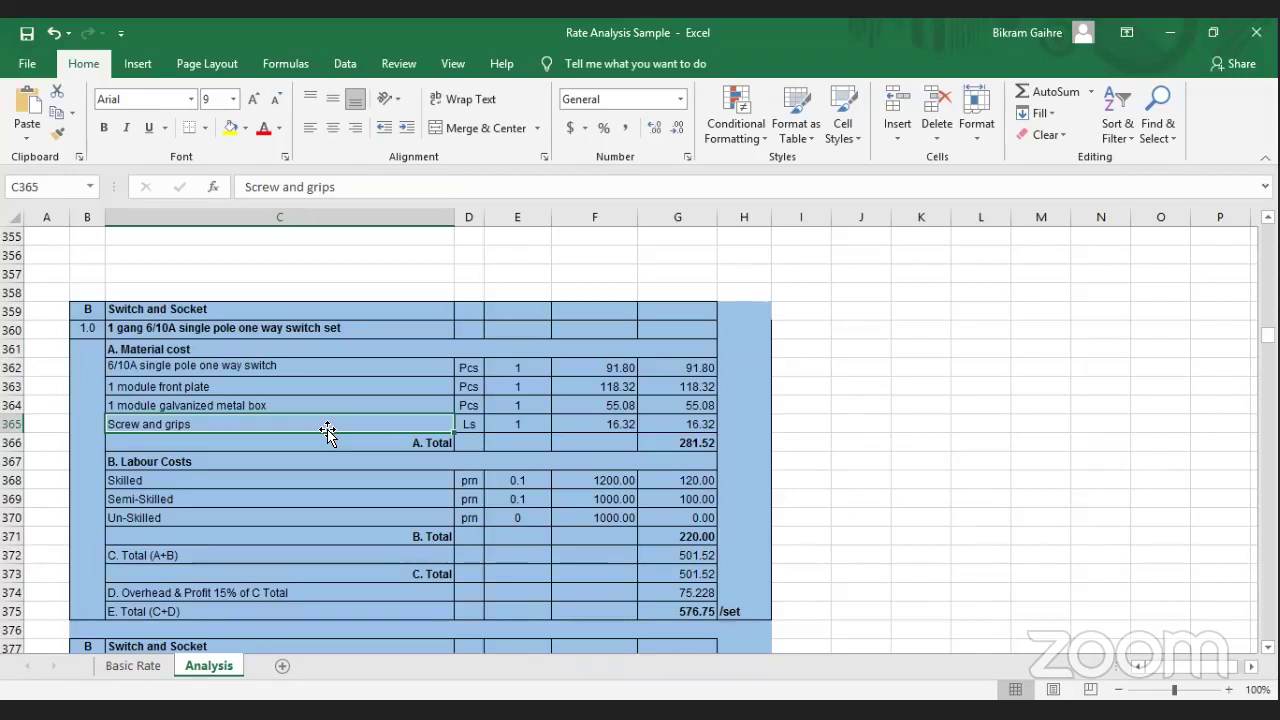
click(601, 428)
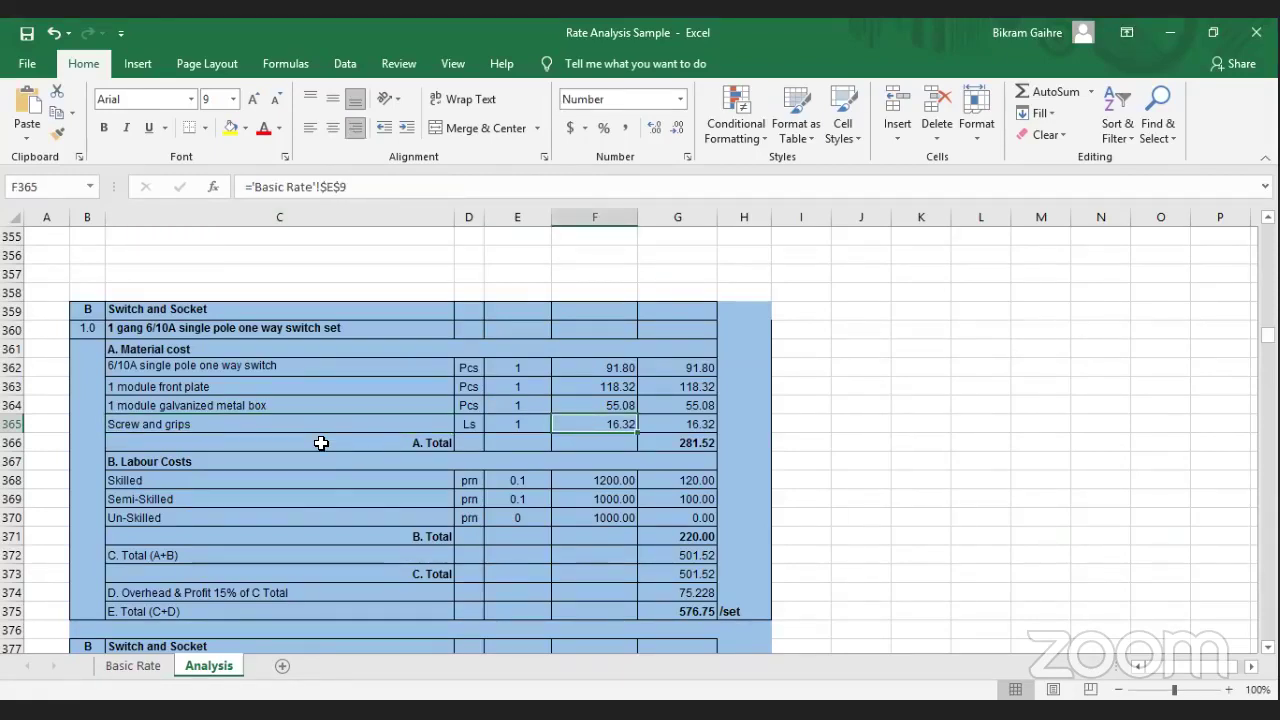
Review the skilled, semi-skilled and un-skilled labour quantities and the B. Total formula of the one way switch set
scroll(321, 443, down, 1)
click(524, 428)
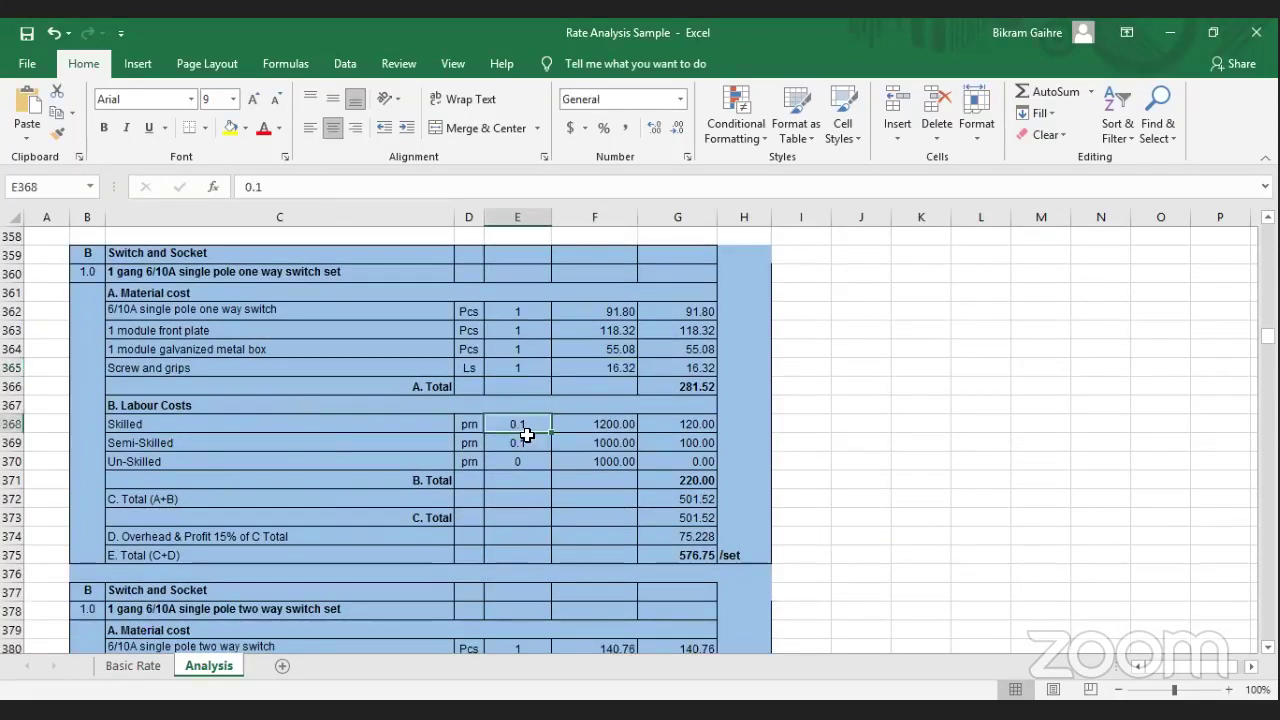
click(526, 442)
click(522, 461)
click(592, 461)
click(698, 486)
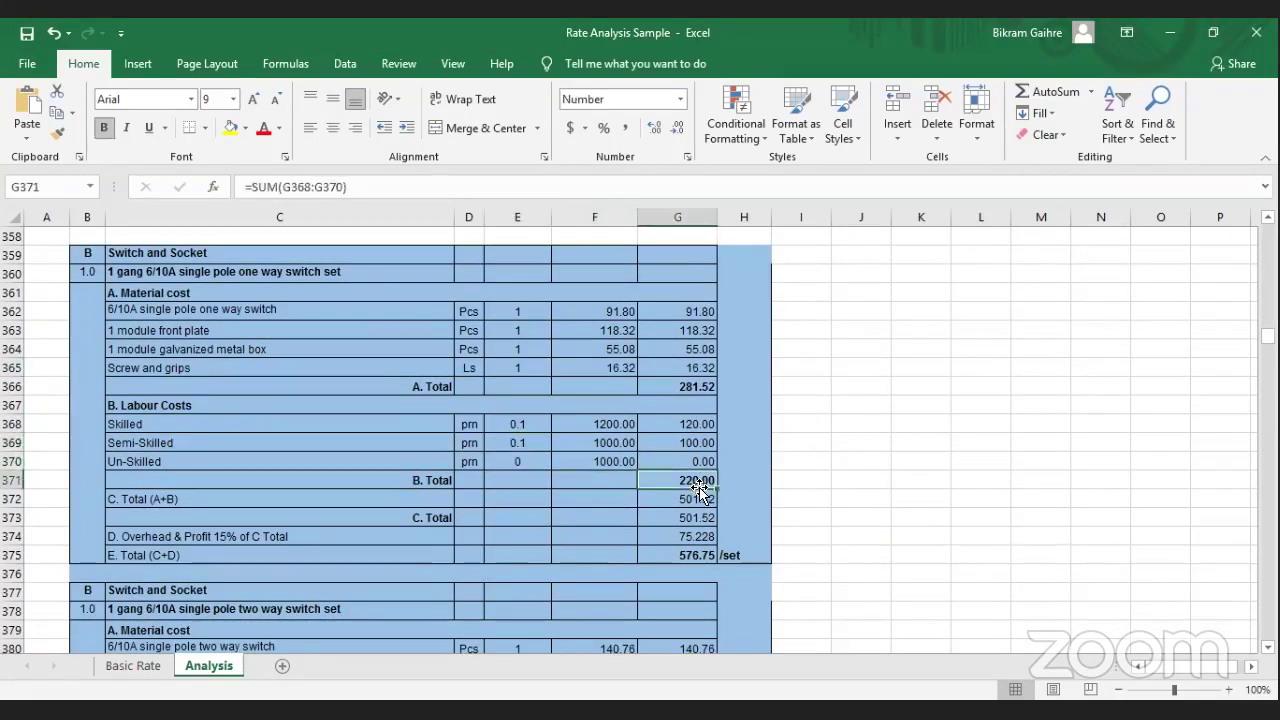
Check the 15% overhead and profit amount and the final per-set total of the one way switch analysis
scroll(455, 418, down, 1)
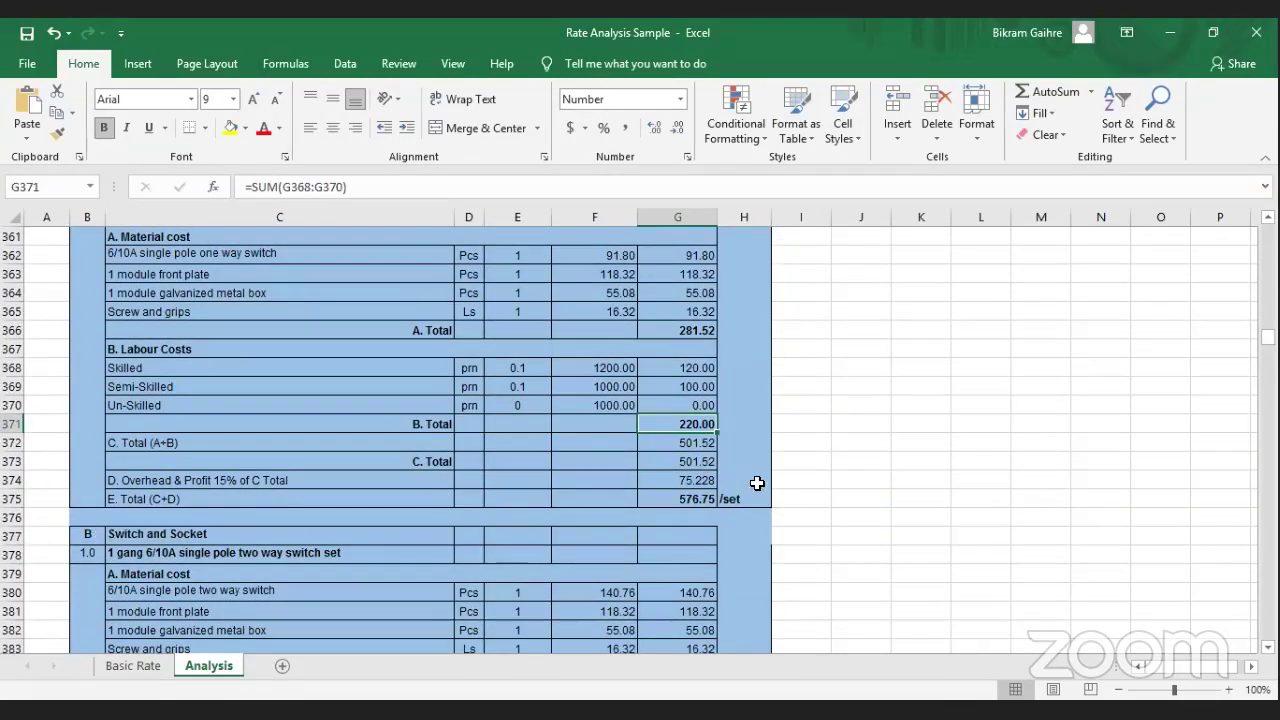
click(708, 484)
click(712, 498)
click(785, 498)
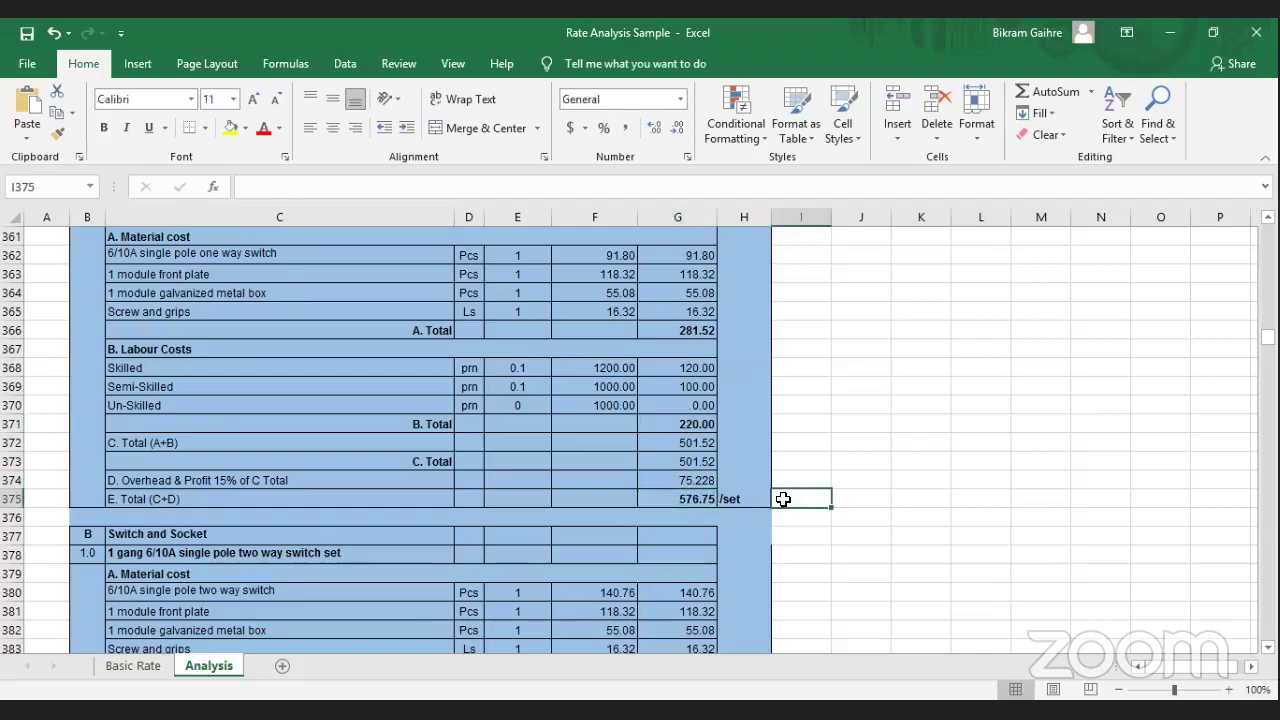
scroll(521, 498, up, 1)
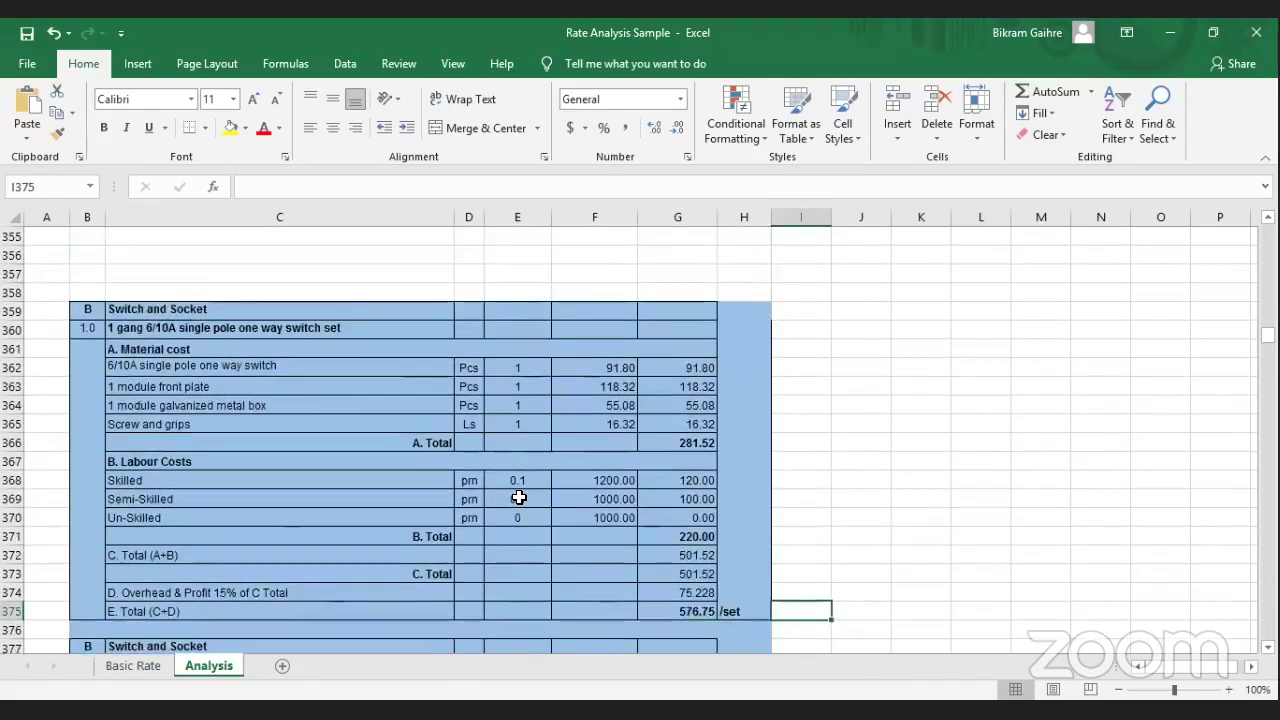
Compare the 6/10A two way switch's Basic Rate reference with that of the one way switch
scroll(521, 498, down, 5)
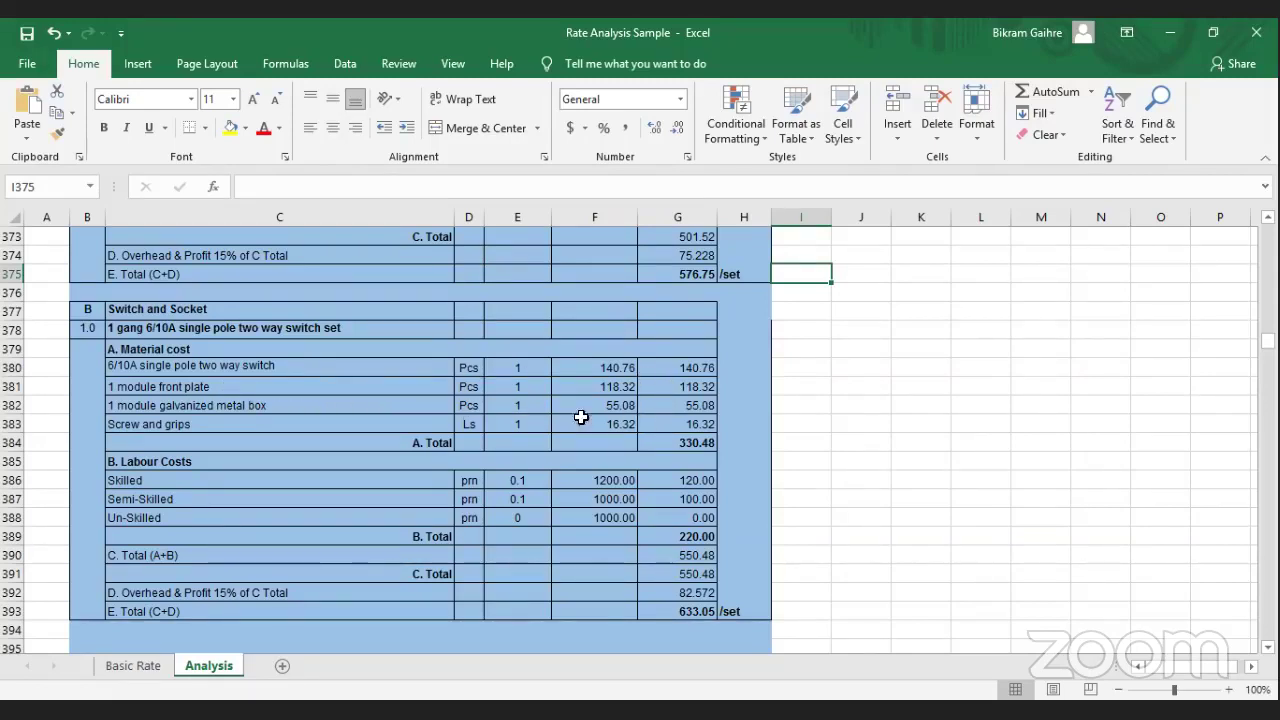
click(291, 369)
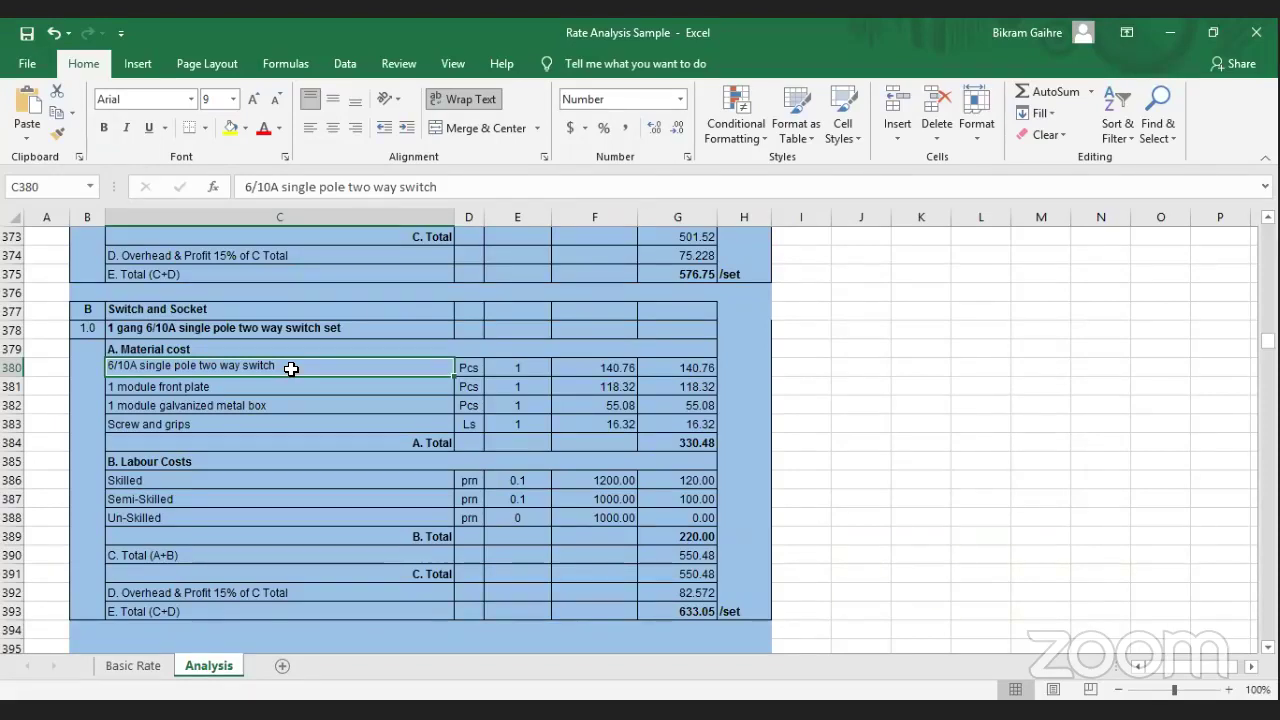
click(608, 364)
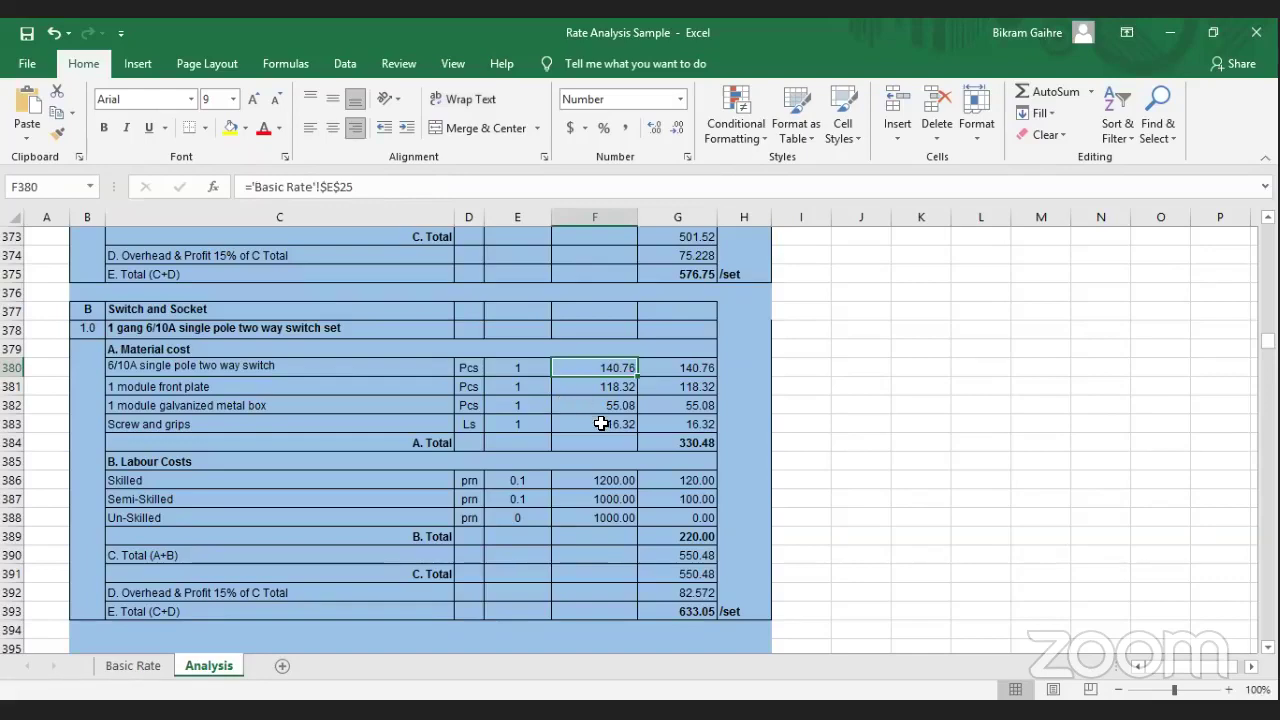
scroll(601, 424, up, 3)
scroll(601, 424, up, 2)
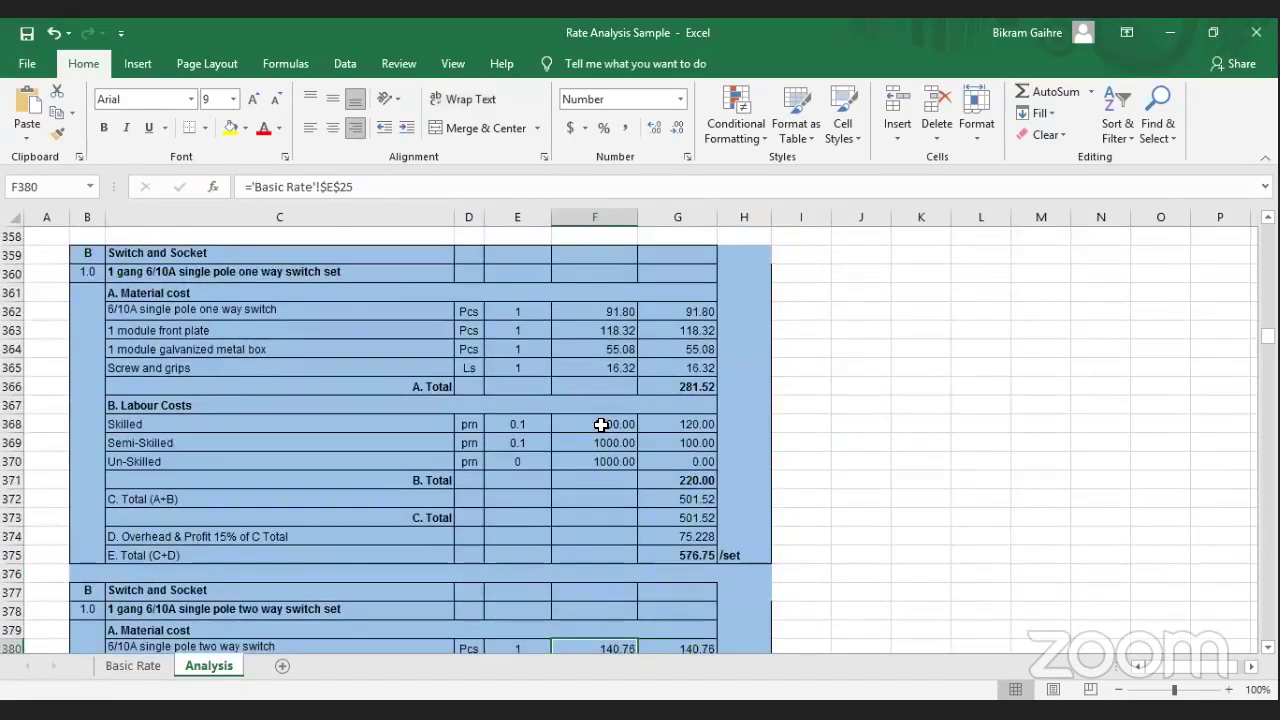
click(622, 310)
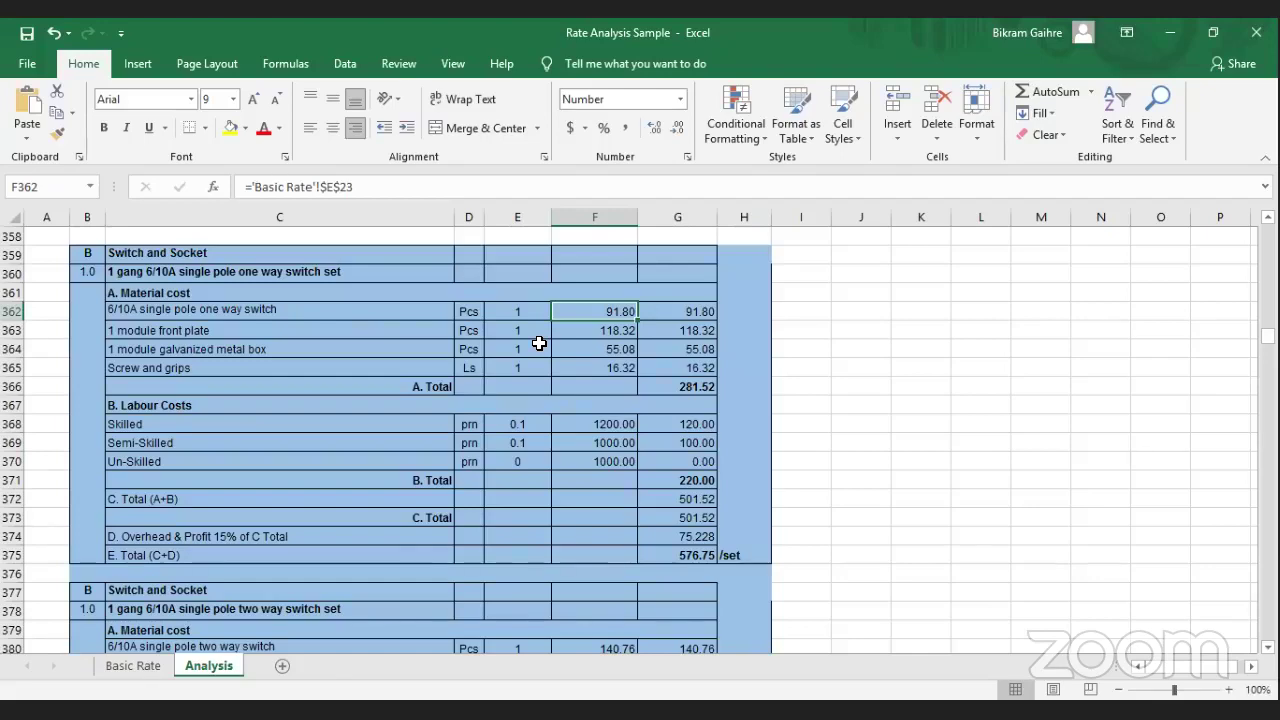
scroll(539, 343, down, 1)
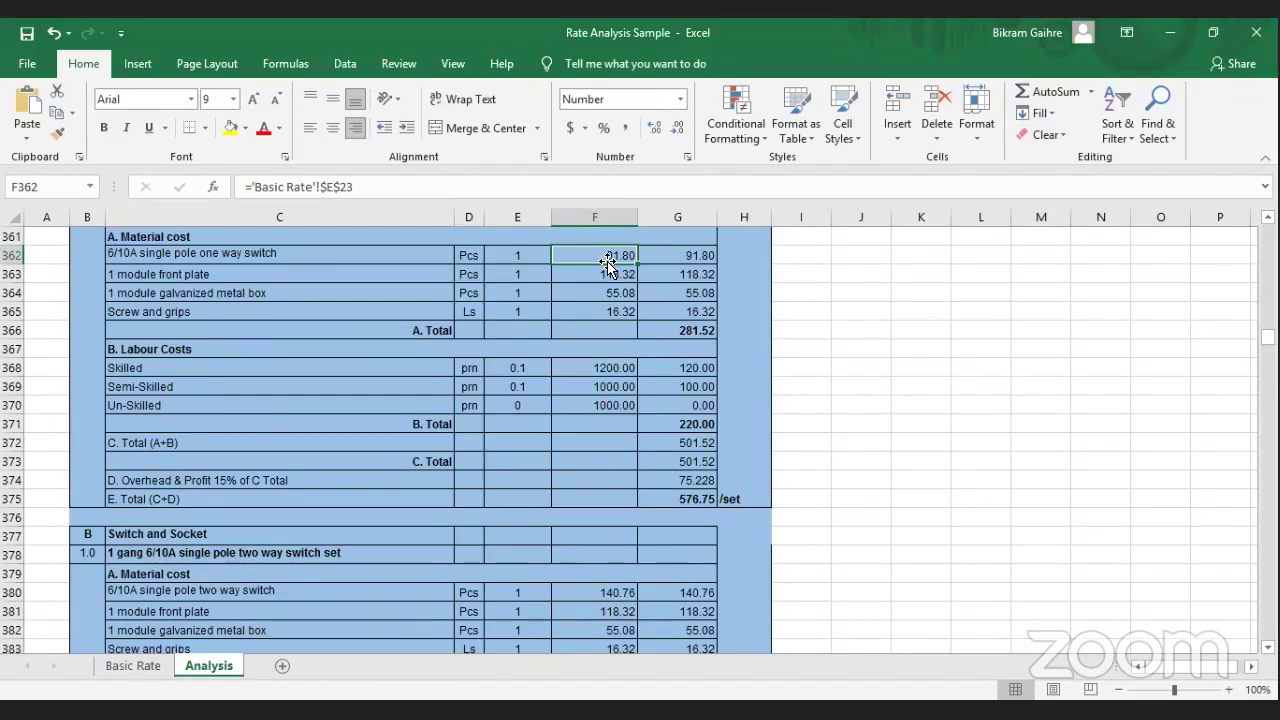
Review the material items of the 1 gang two way switch set, including the two way switch's quantity and Basic Rate reference
scroll(630, 320, down, 2)
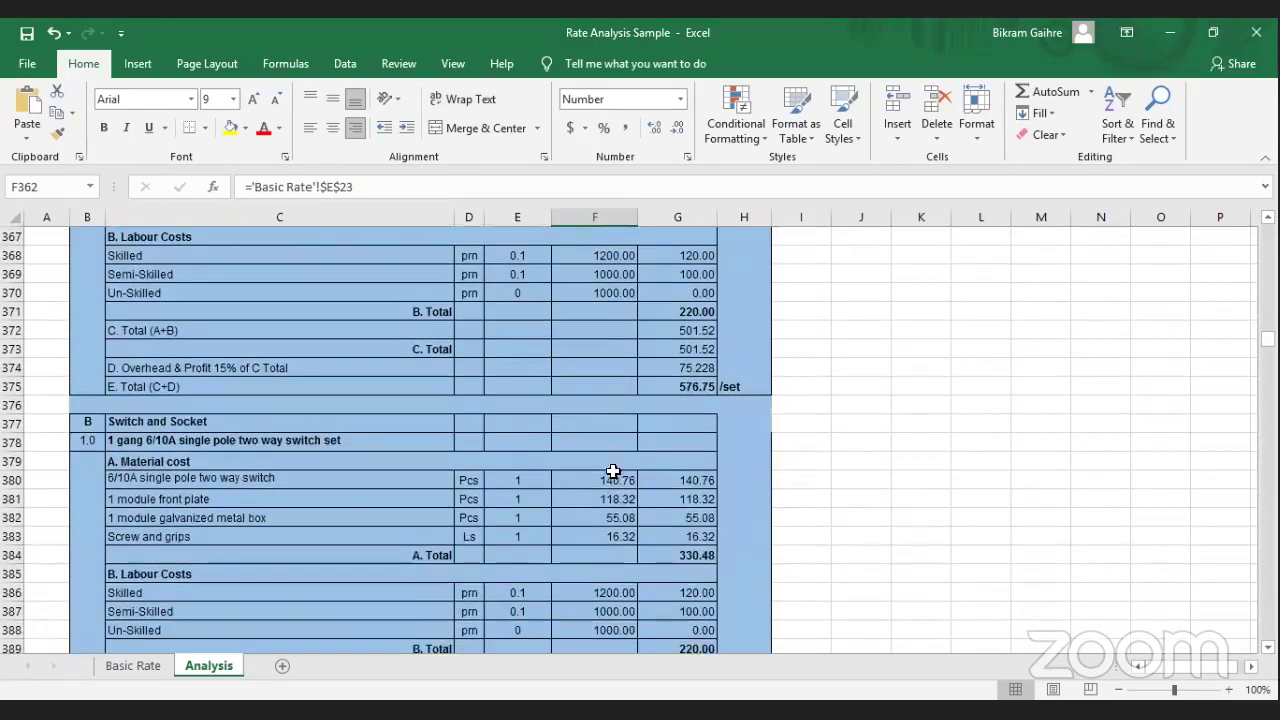
scroll(610, 478, up, 2)
scroll(608, 484, down, 2)
click(336, 478)
click(340, 504)
click(340, 517)
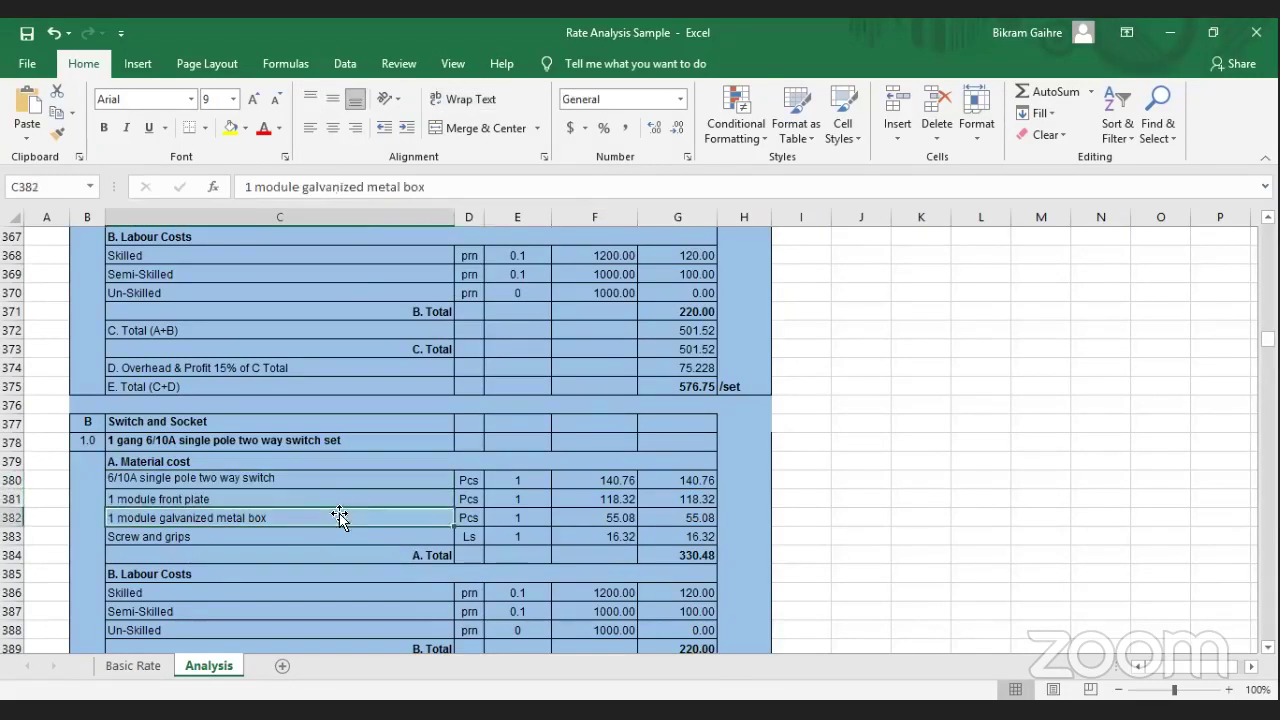
click(358, 497)
click(370, 477)
click(525, 476)
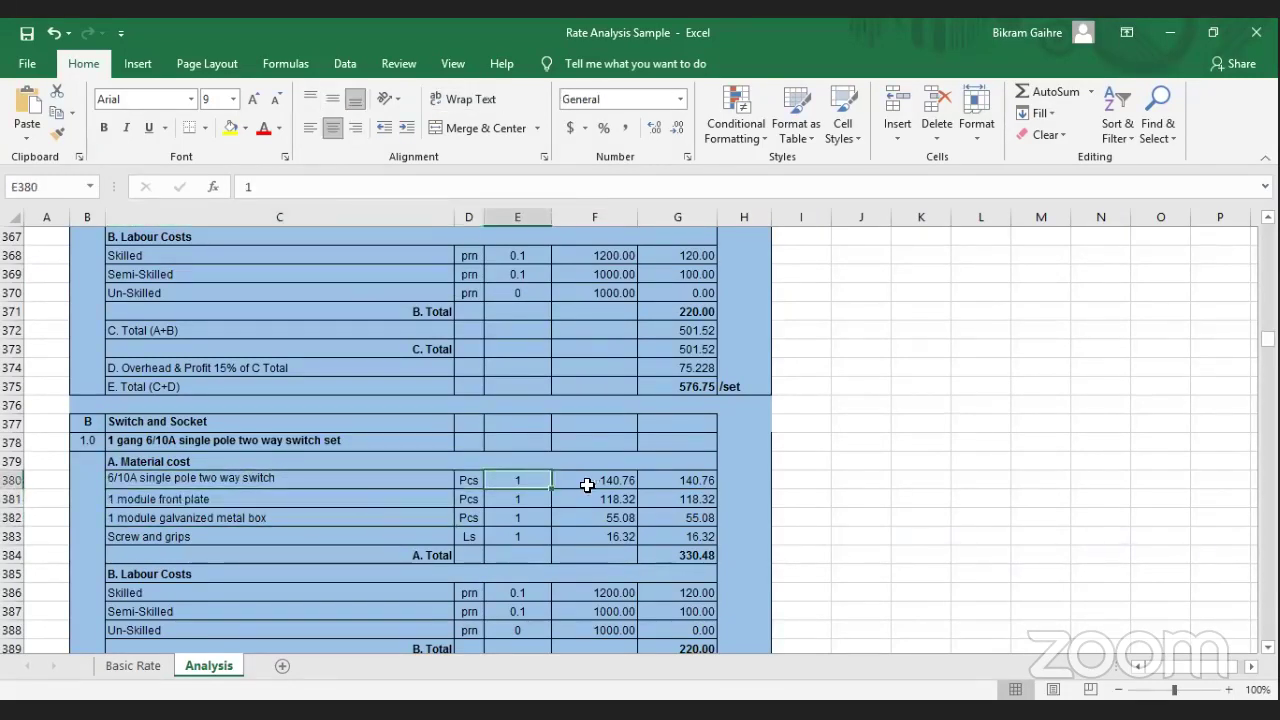
click(590, 483)
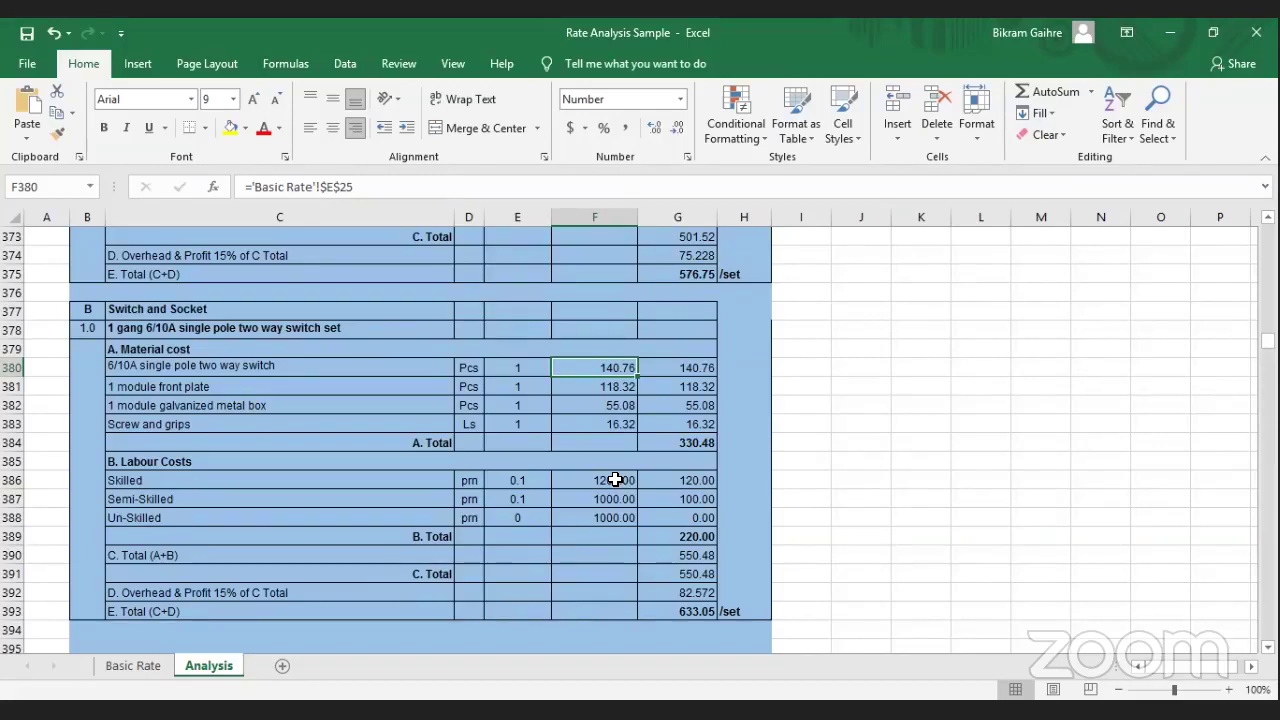
Examine the switch quantity, Basic Rate references, front plate and metal box in the 2 gang 6/10A one way switch set
scroll(615, 476, down, 7)
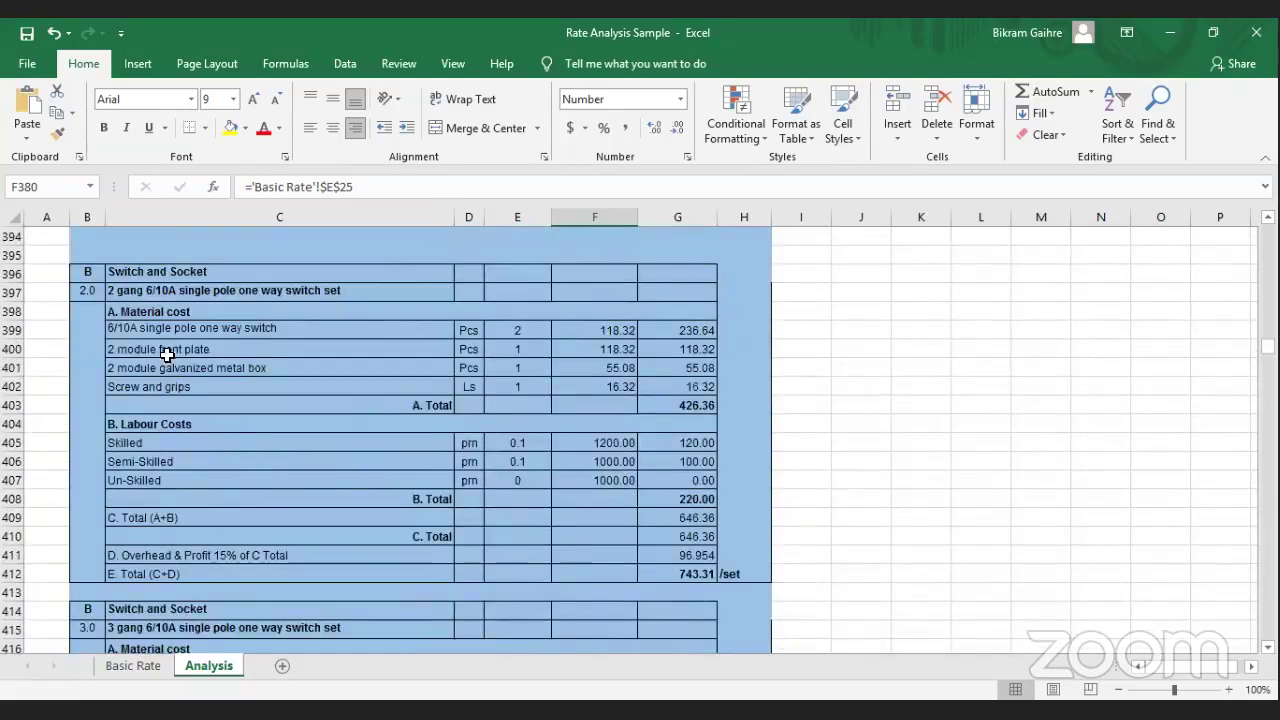
click(517, 331)
click(606, 331)
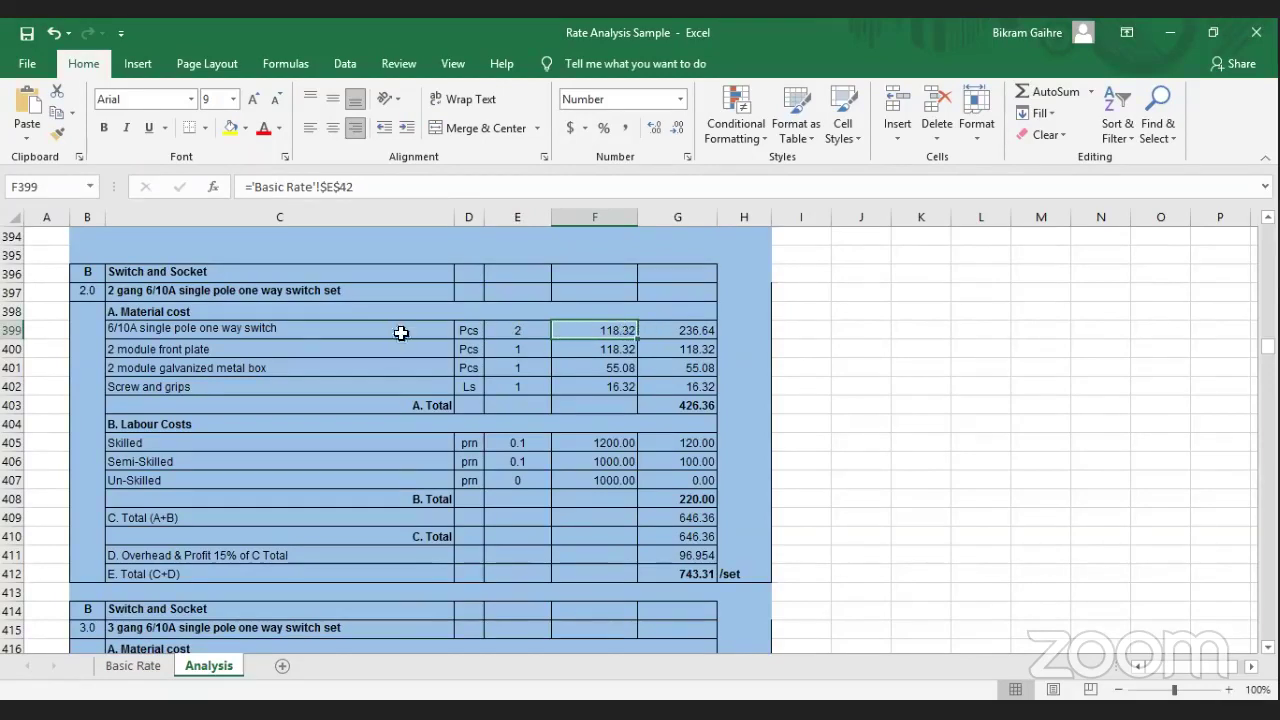
click(273, 351)
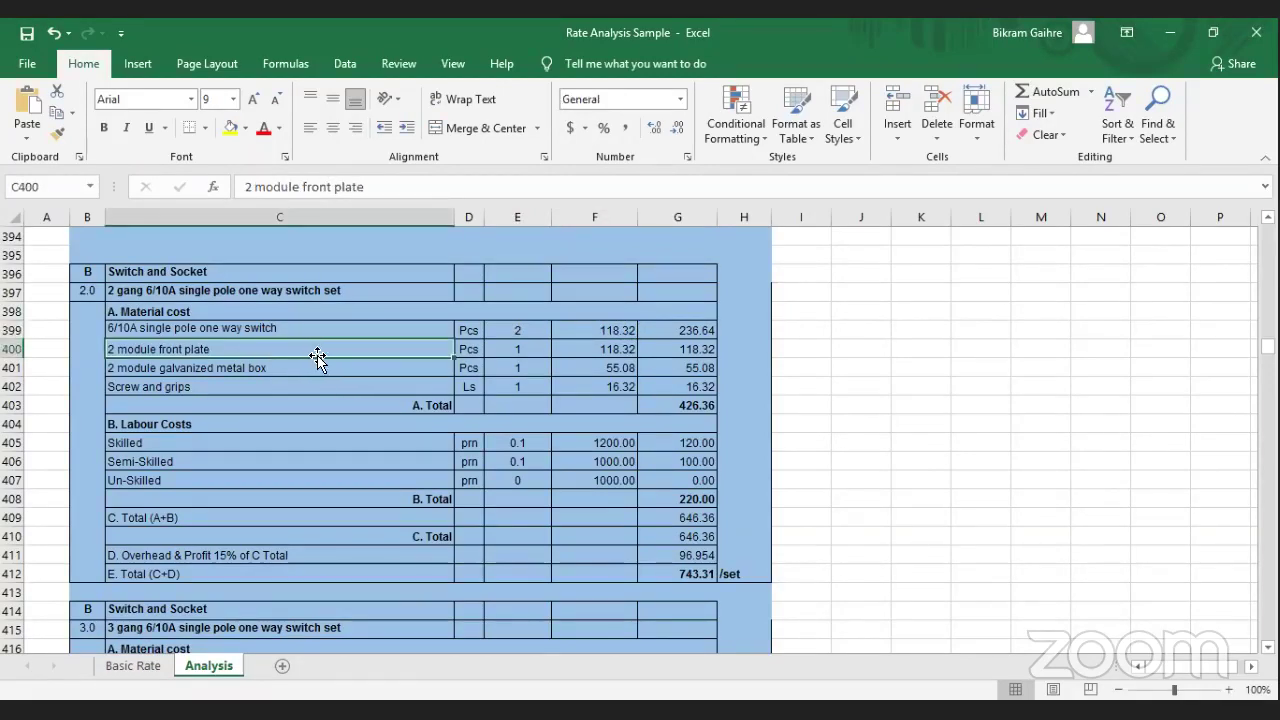
click(604, 350)
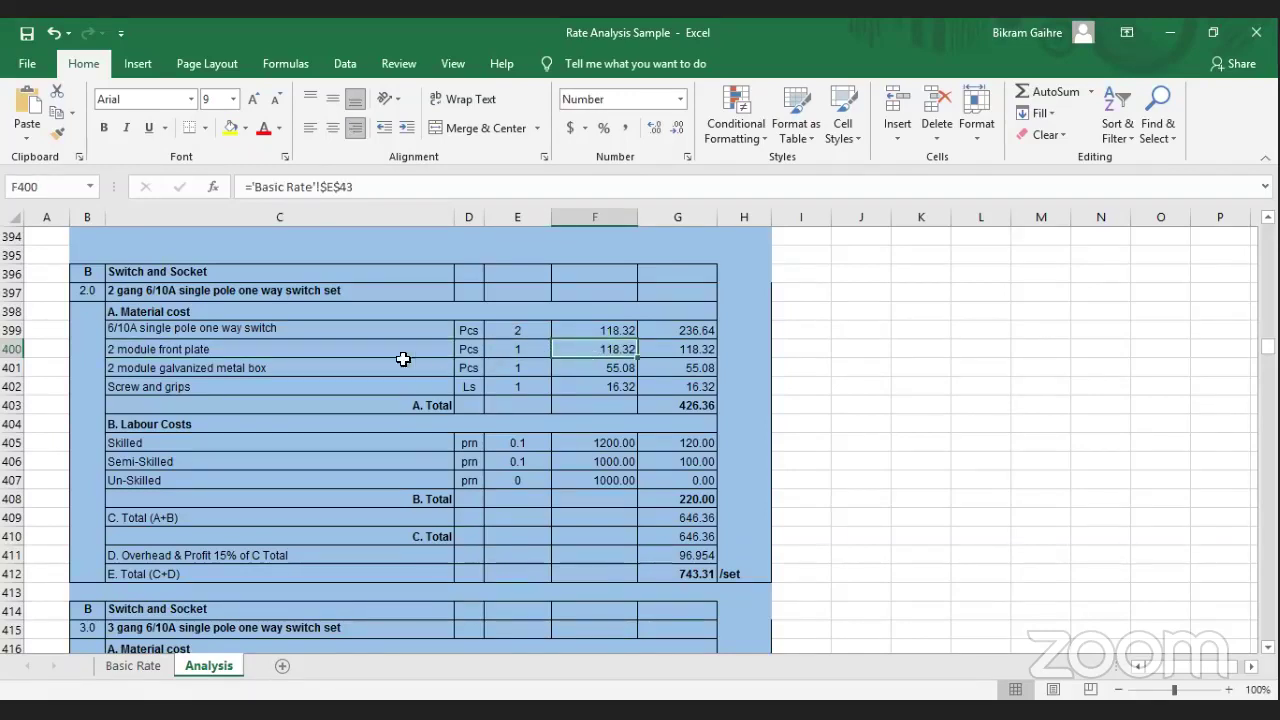
click(363, 367)
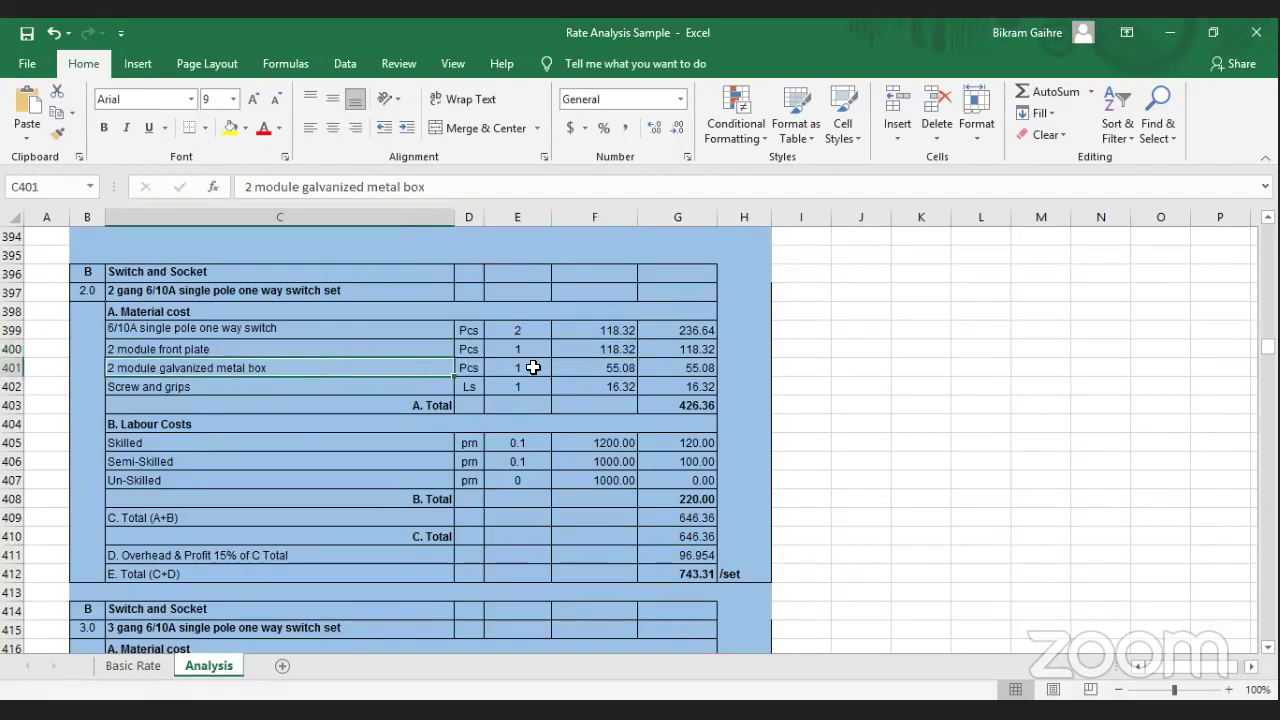
Compare the material, labour and total costs of the 3 gang and 4 gang 6/10A one way switch sets
scroll(560, 366, down, 1)
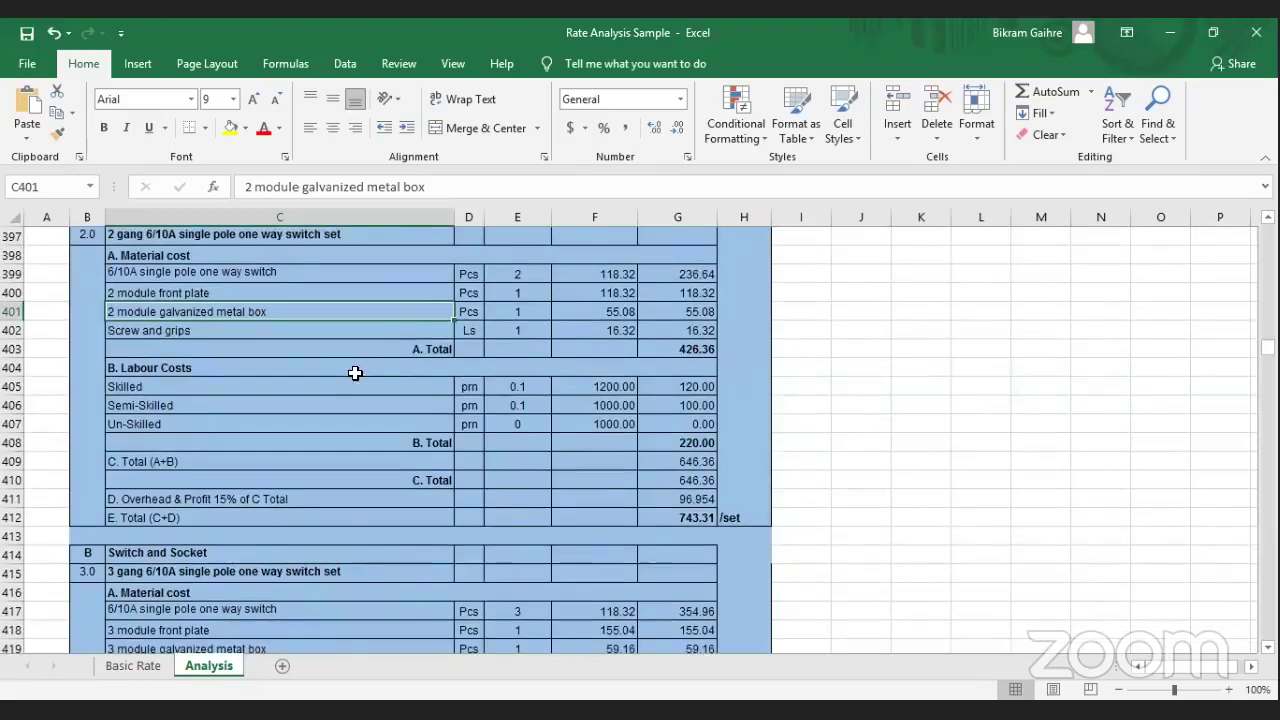
scroll(317, 375, down, 1)
scroll(317, 375, down, 2)
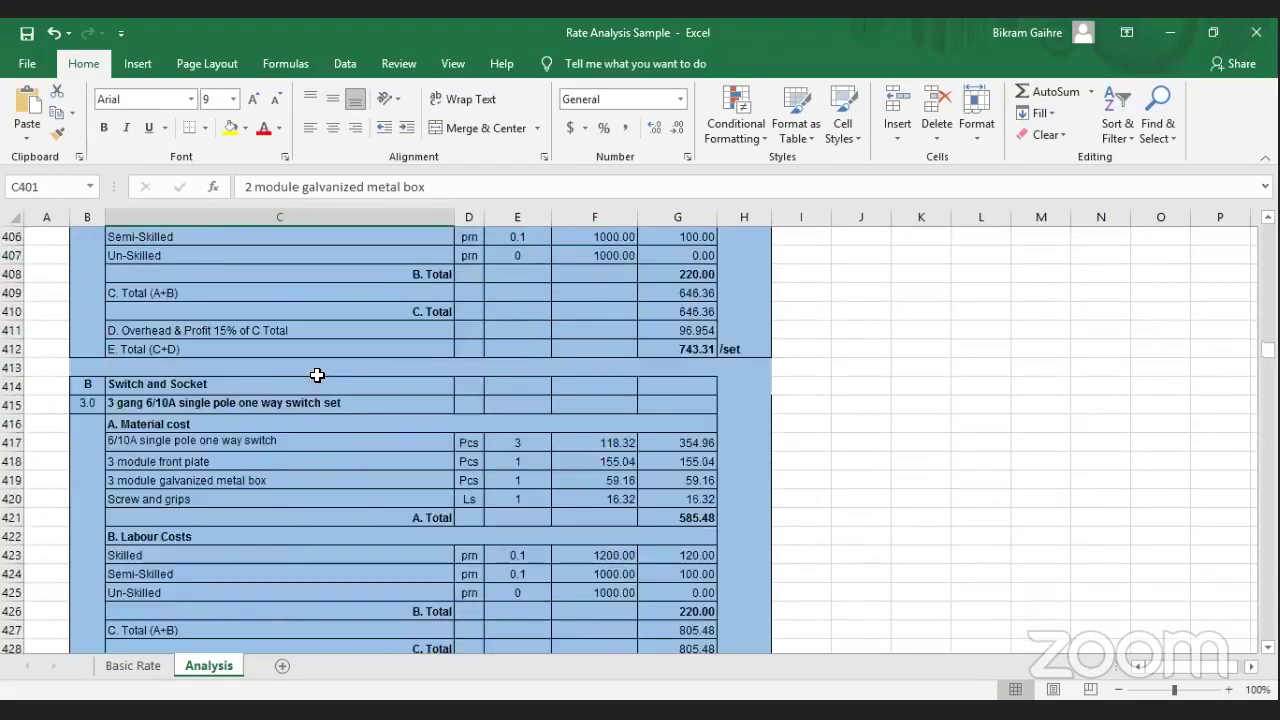
scroll(317, 375, down, 9)
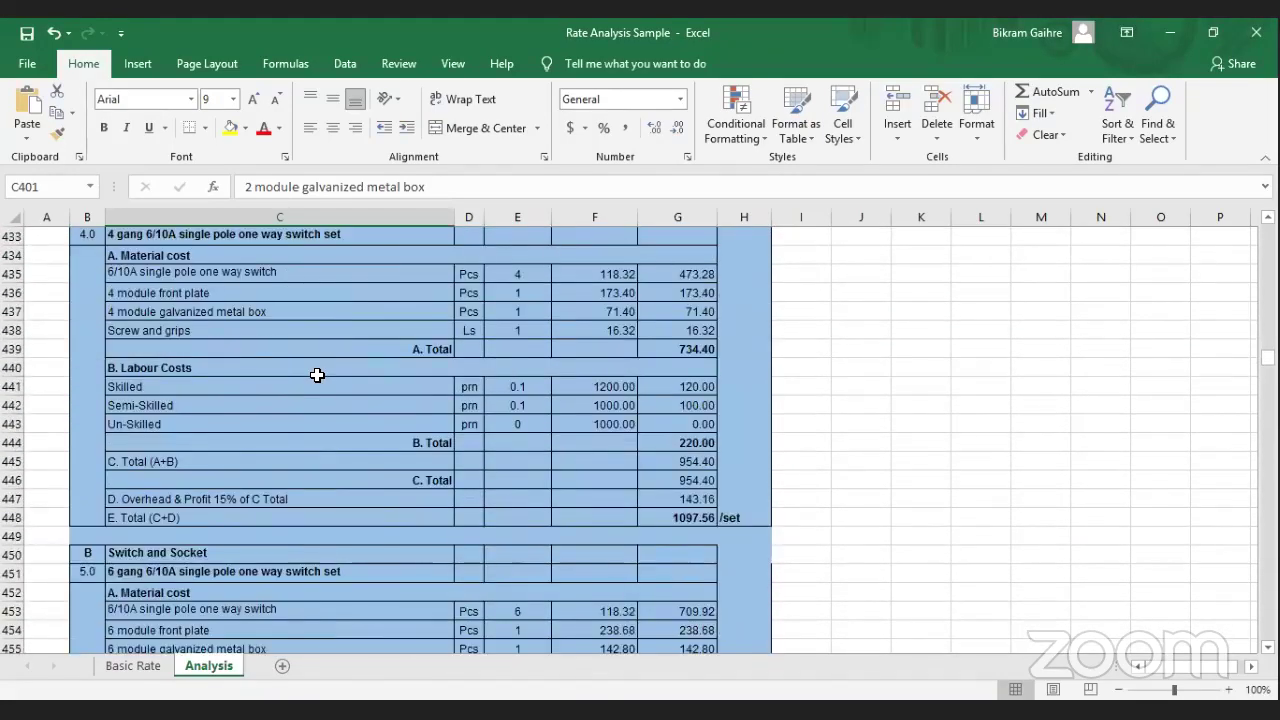
scroll(317, 375, up, 2)
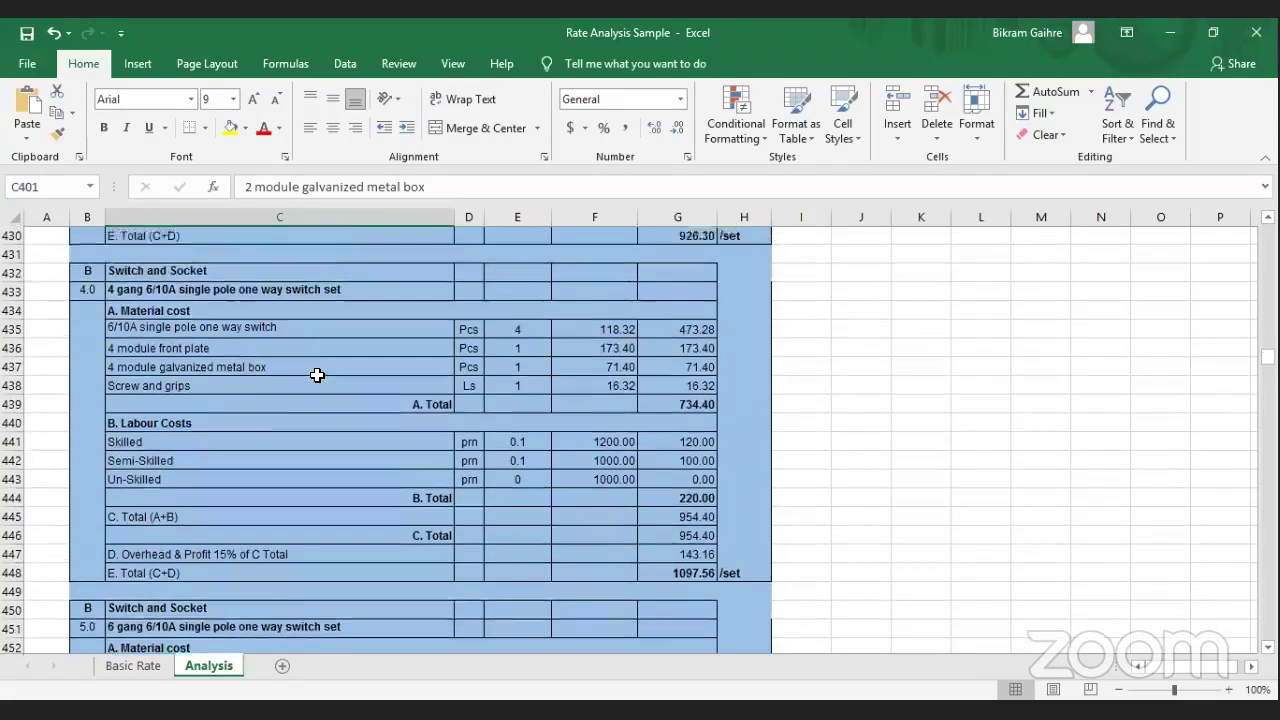
scroll(317, 375, down, 1)
scroll(317, 375, up, 6)
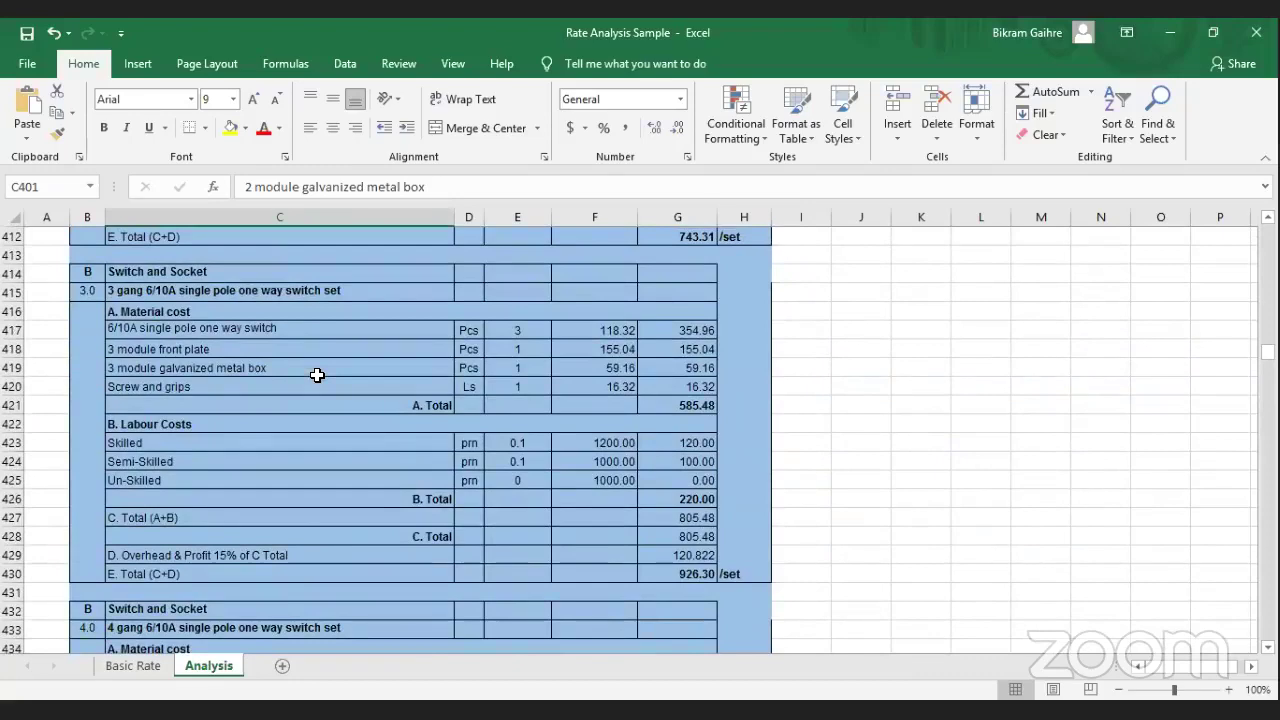
scroll(317, 375, down, 1)
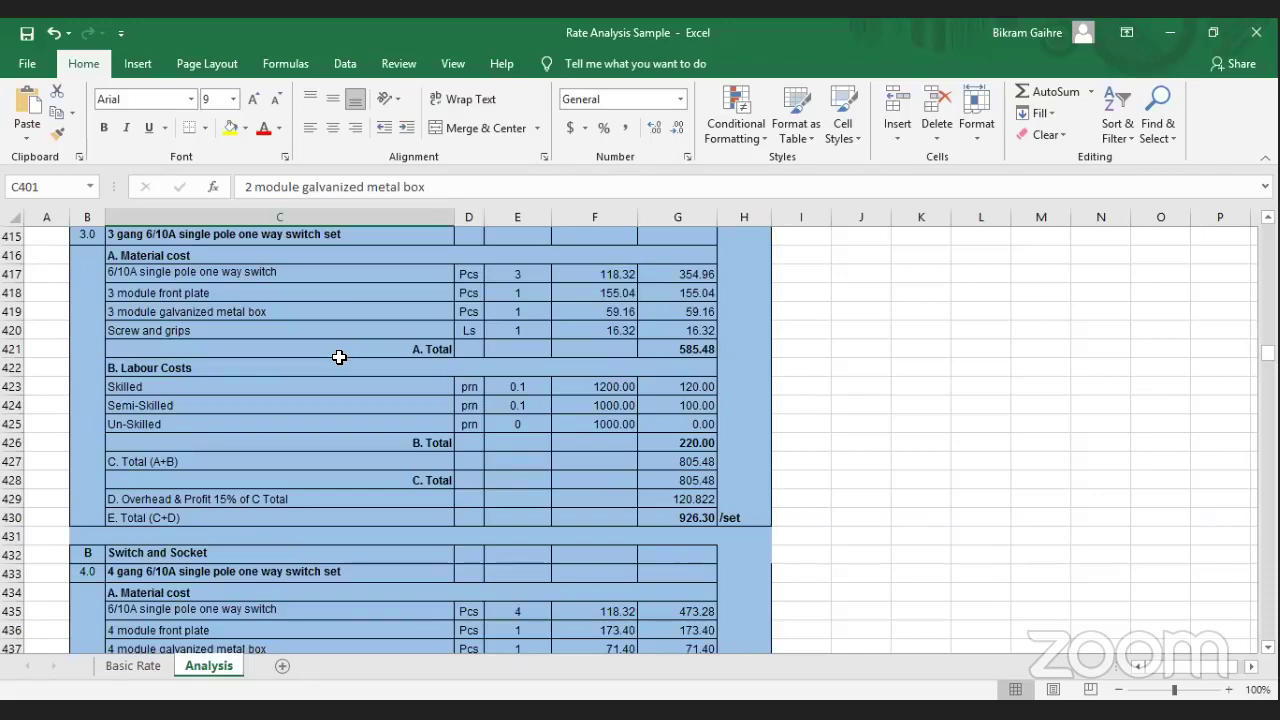
scroll(339, 357, down, 5)
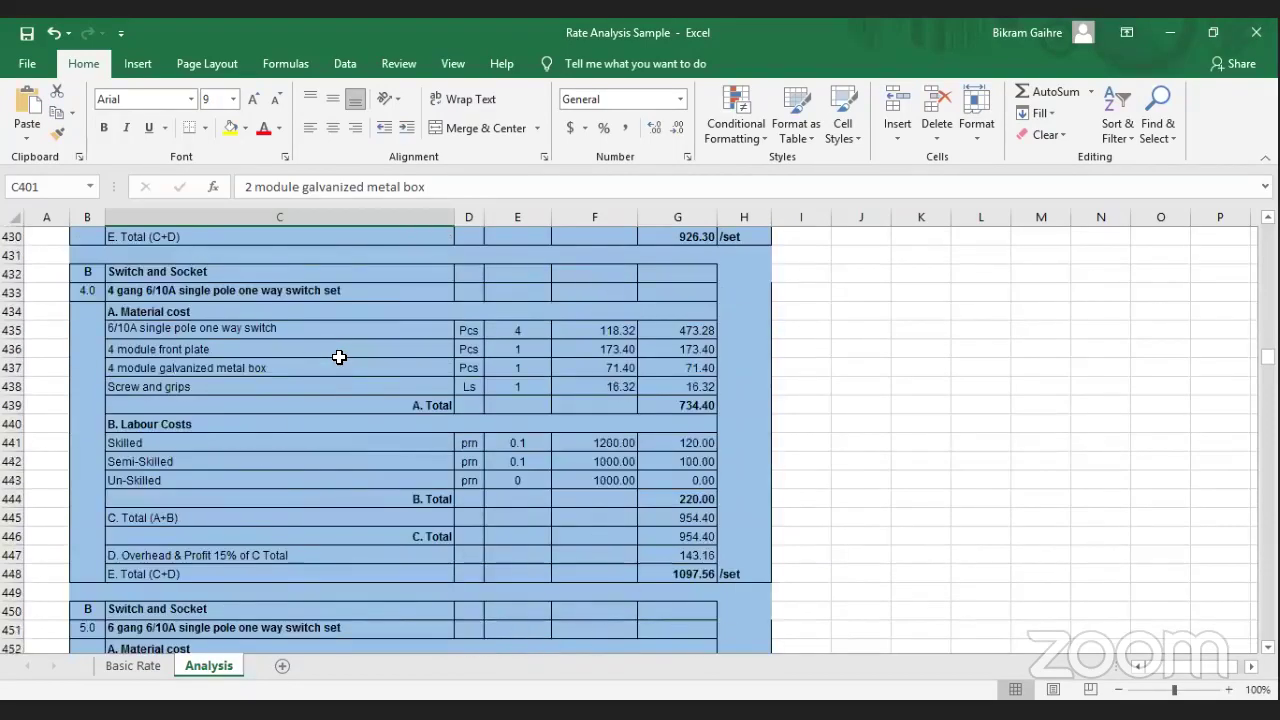
scroll(339, 357, down, 2)
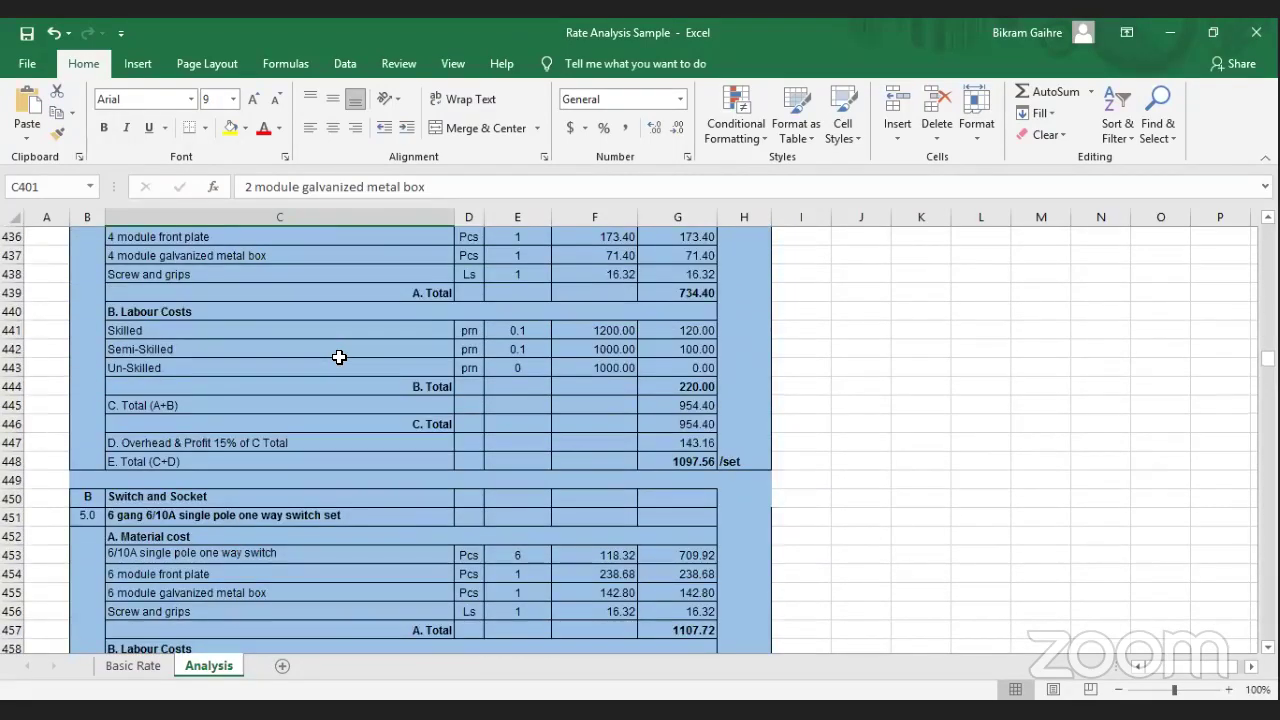
Skim the remaining Switch and Socket analyses, from the 6 gang switch set through the 6A socket without switch
scroll(339, 357, down, 6)
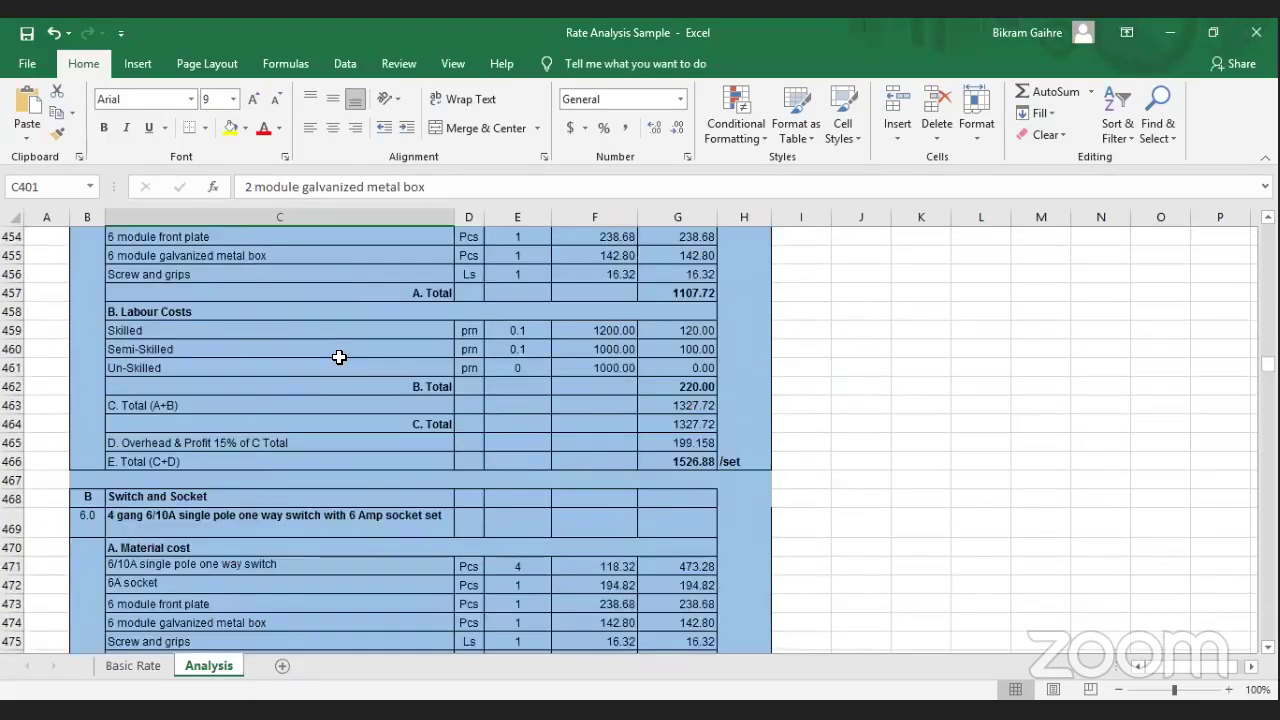
scroll(339, 357, down, 1)
scroll(339, 357, down, 4)
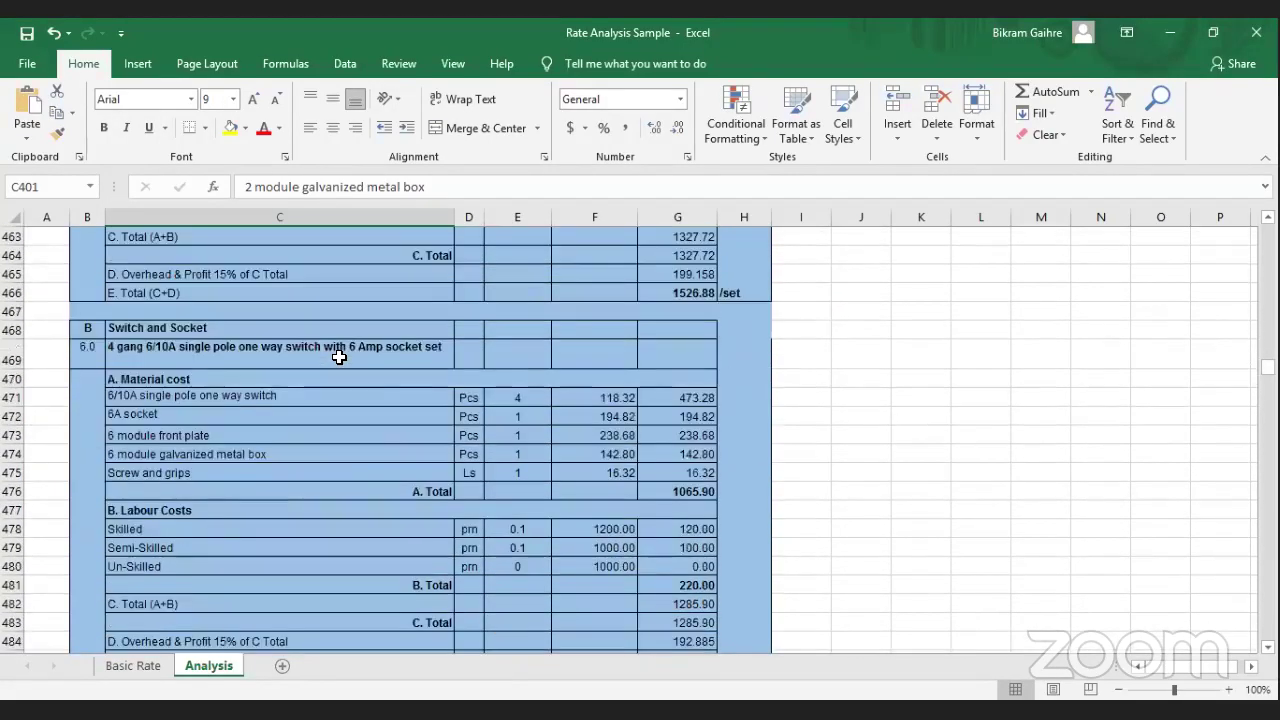
scroll(339, 357, down, 9)
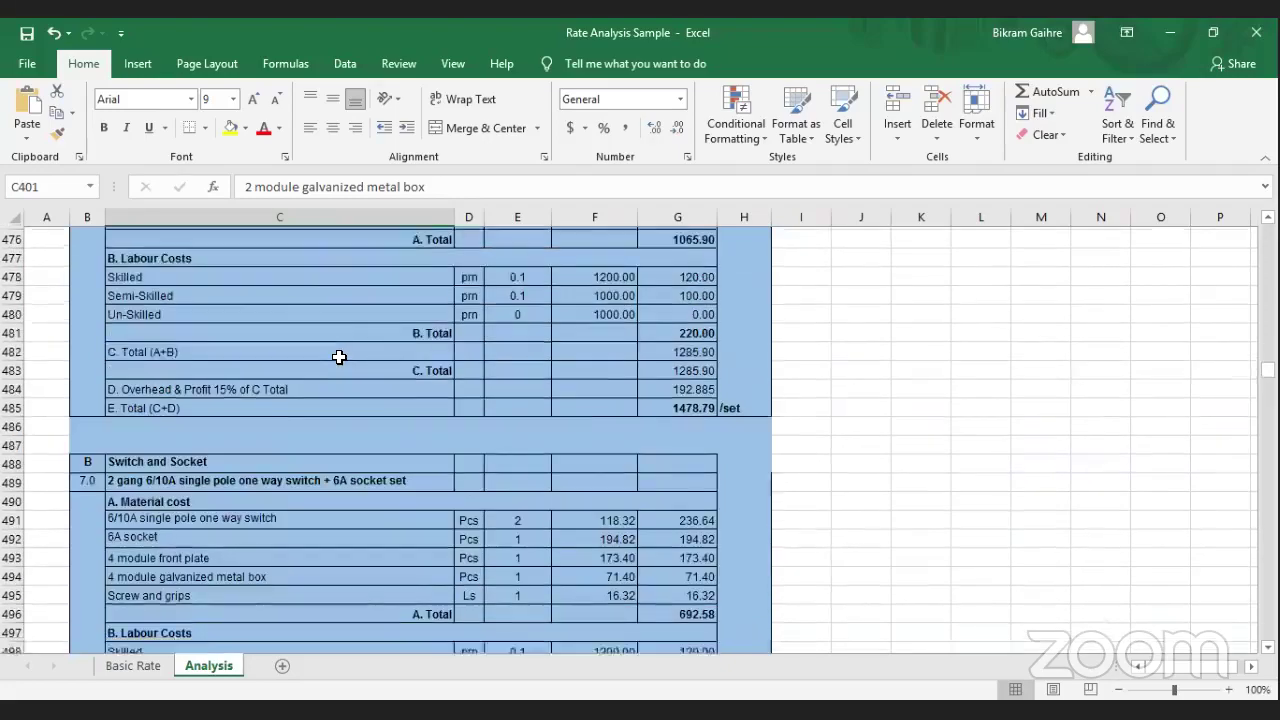
scroll(339, 357, down, 20)
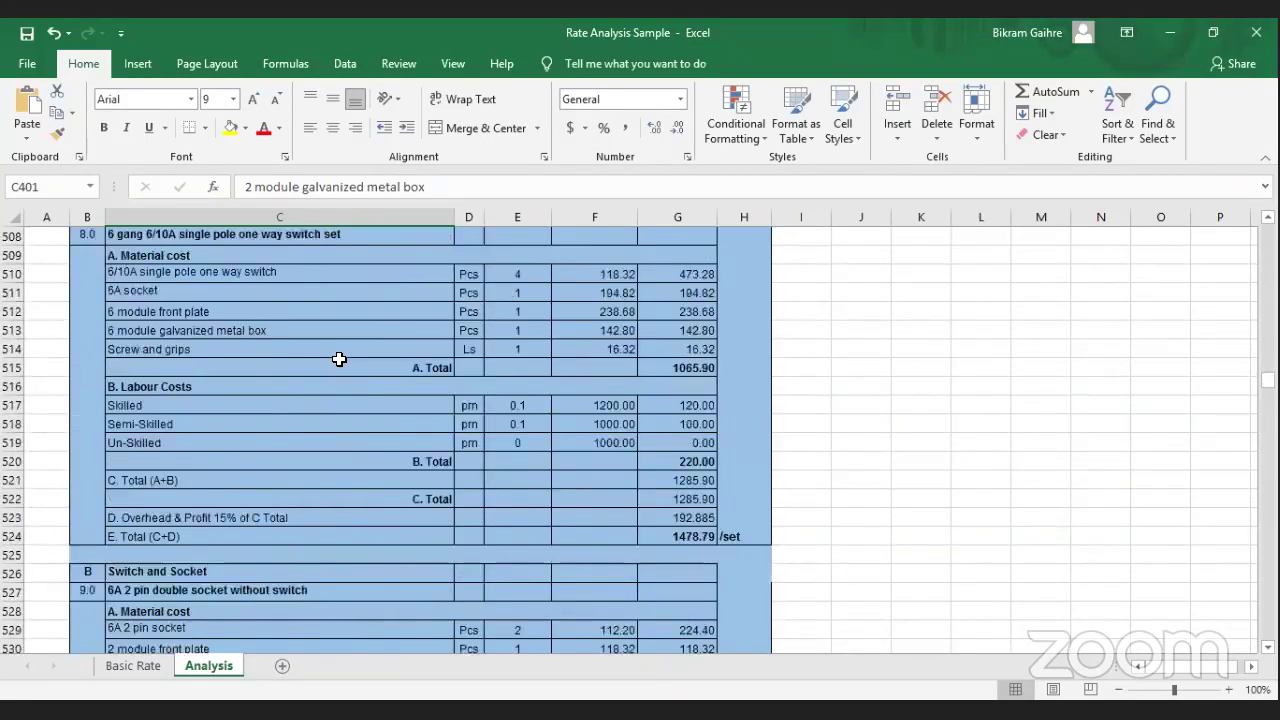
scroll(339, 371, down, 20)
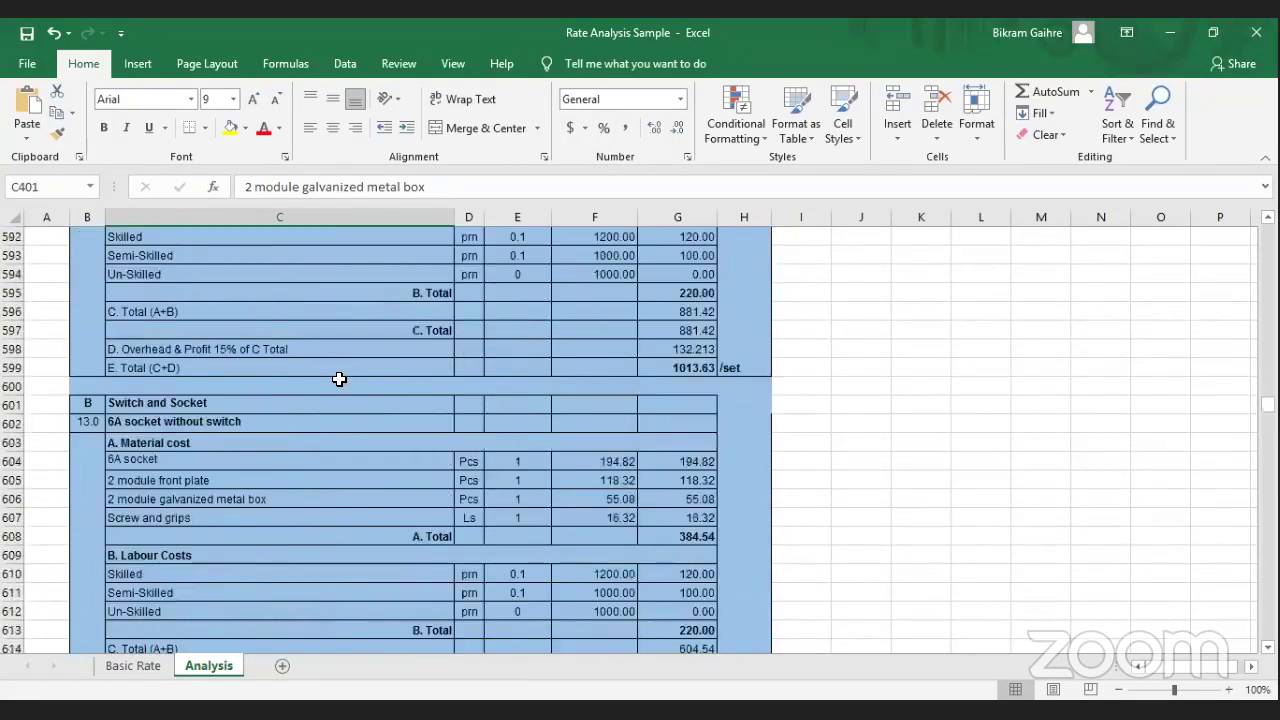
Review the material items of the 6 Way SPN DB with MCBs, from the DB box to the cement/sand mortar
scroll(339, 437, down, 13)
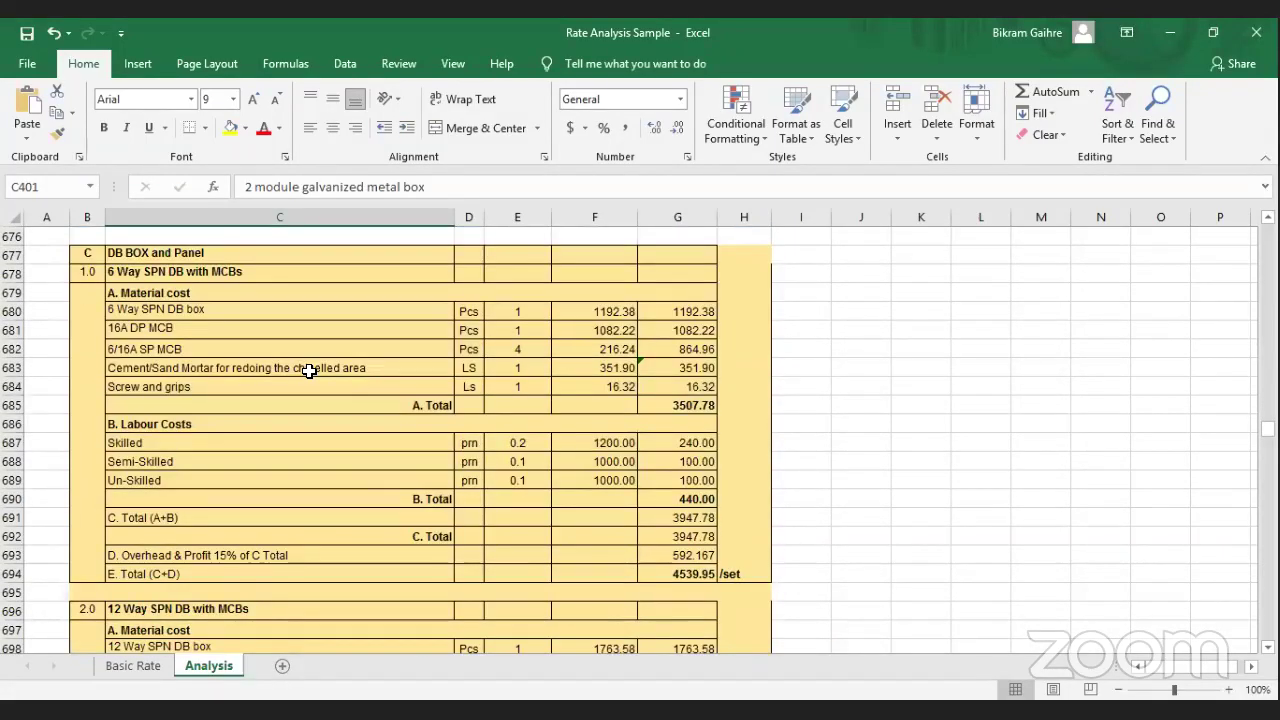
click(264, 296)
click(222, 310)
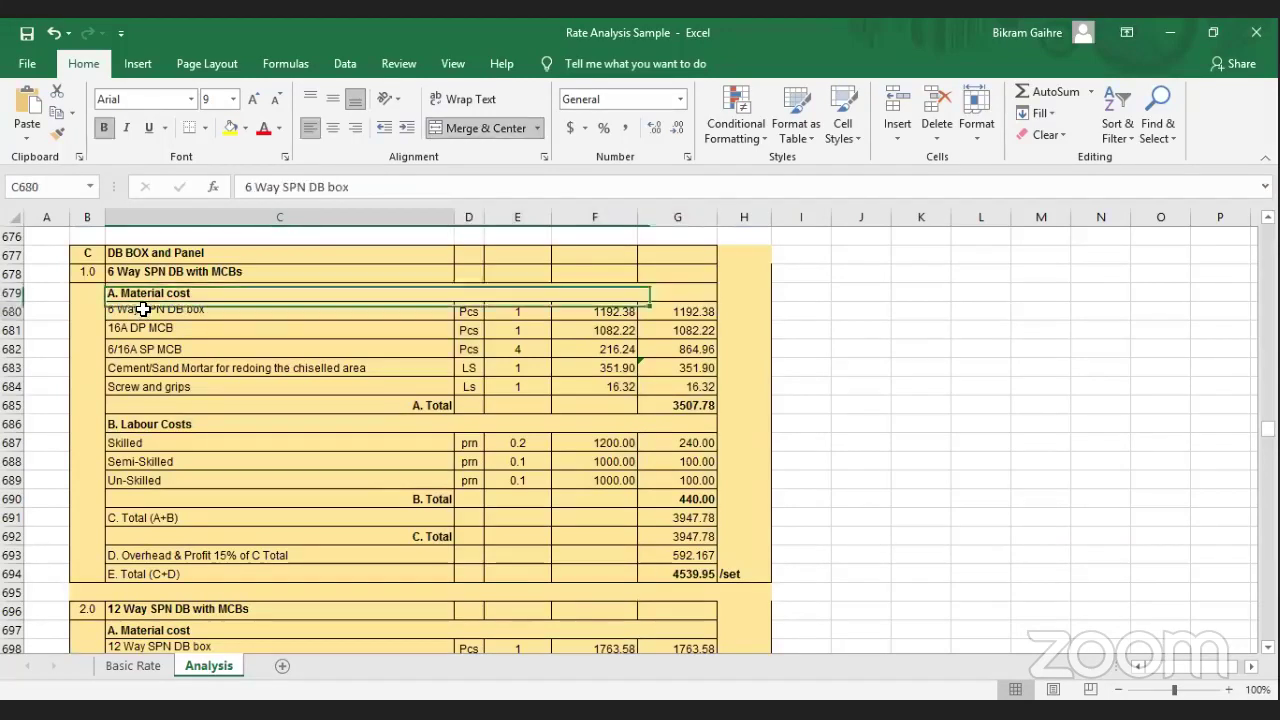
click(266, 332)
click(273, 349)
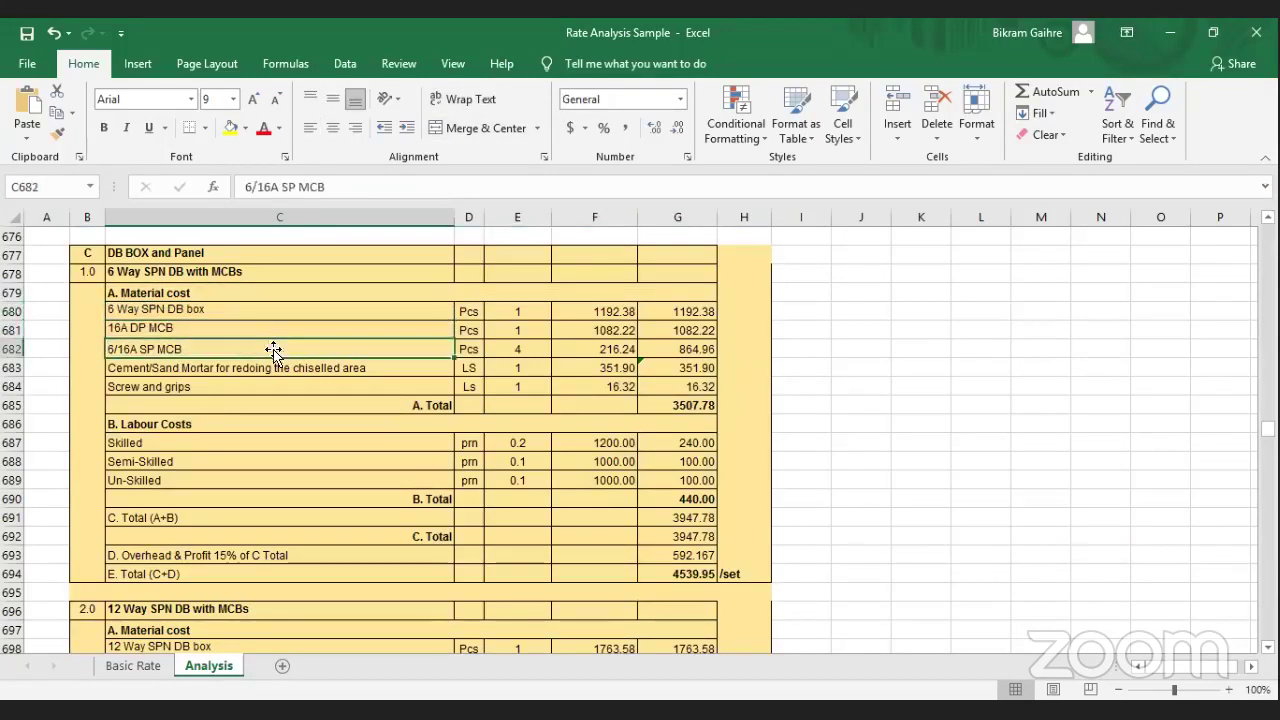
click(278, 367)
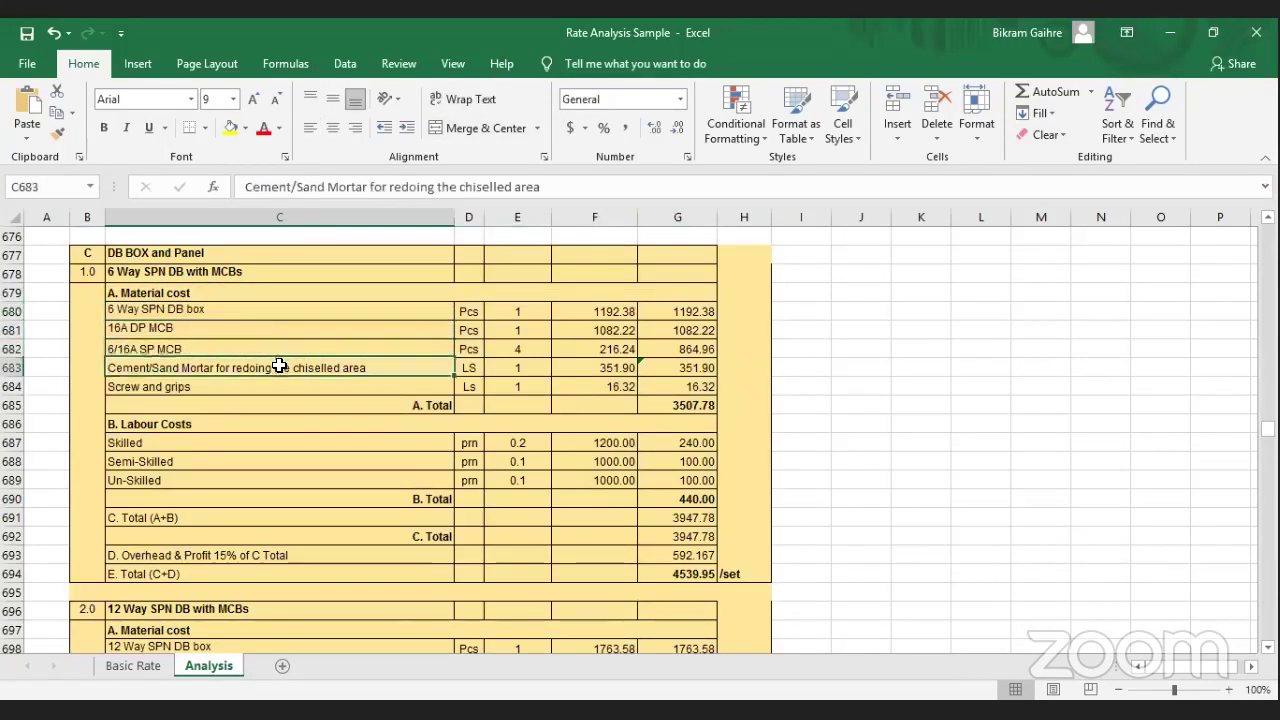
Check the quantities of the 6 Way SPN DB box and the 6/16A SP MCB
click(253, 311)
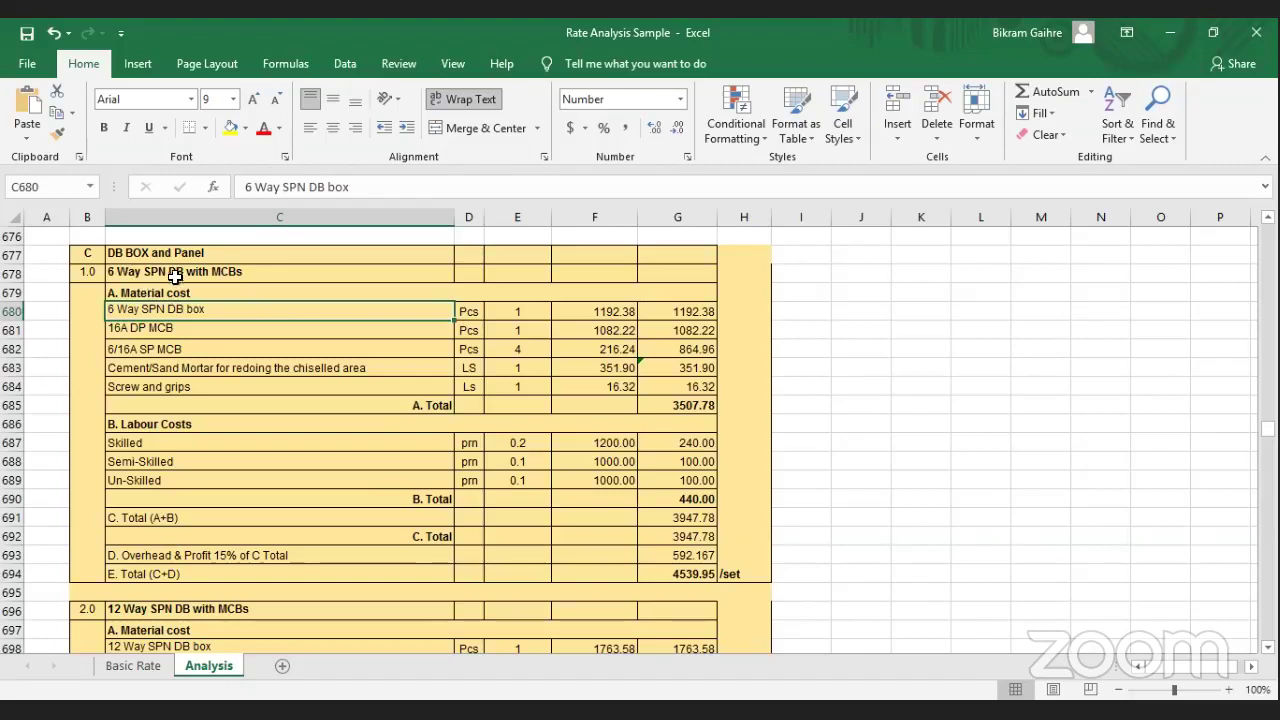
click(520, 312)
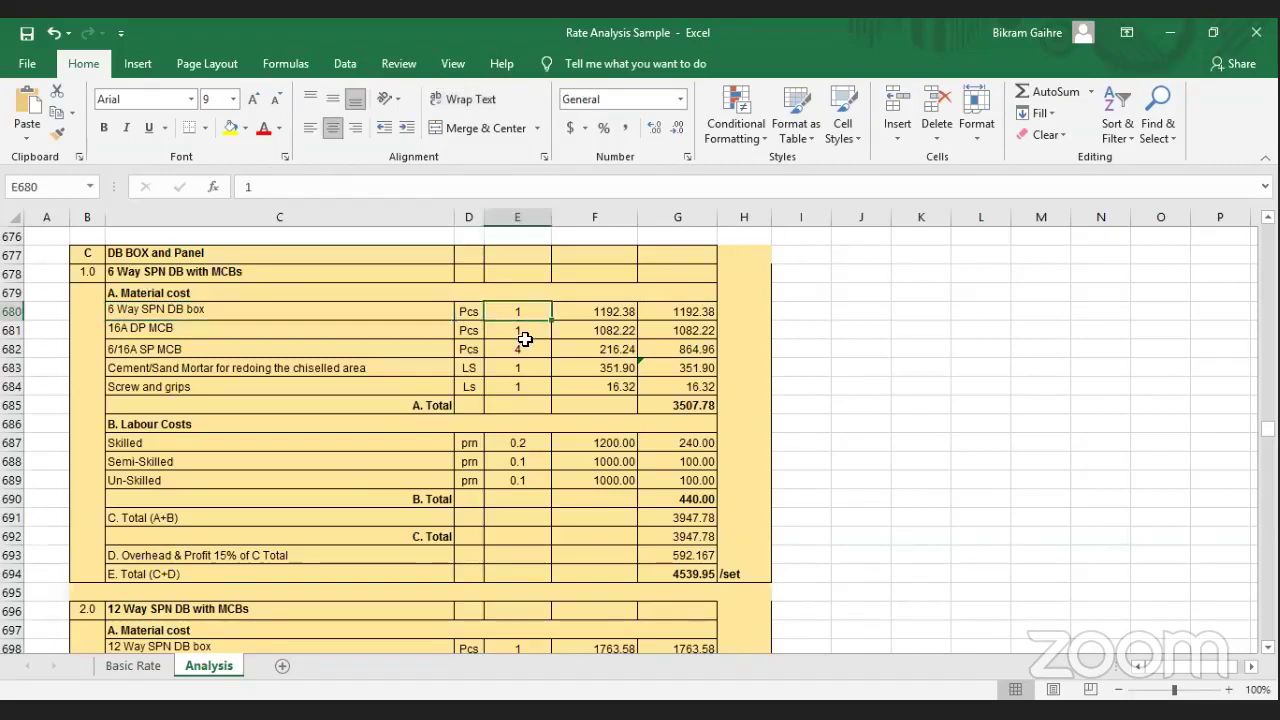
click(527, 342)
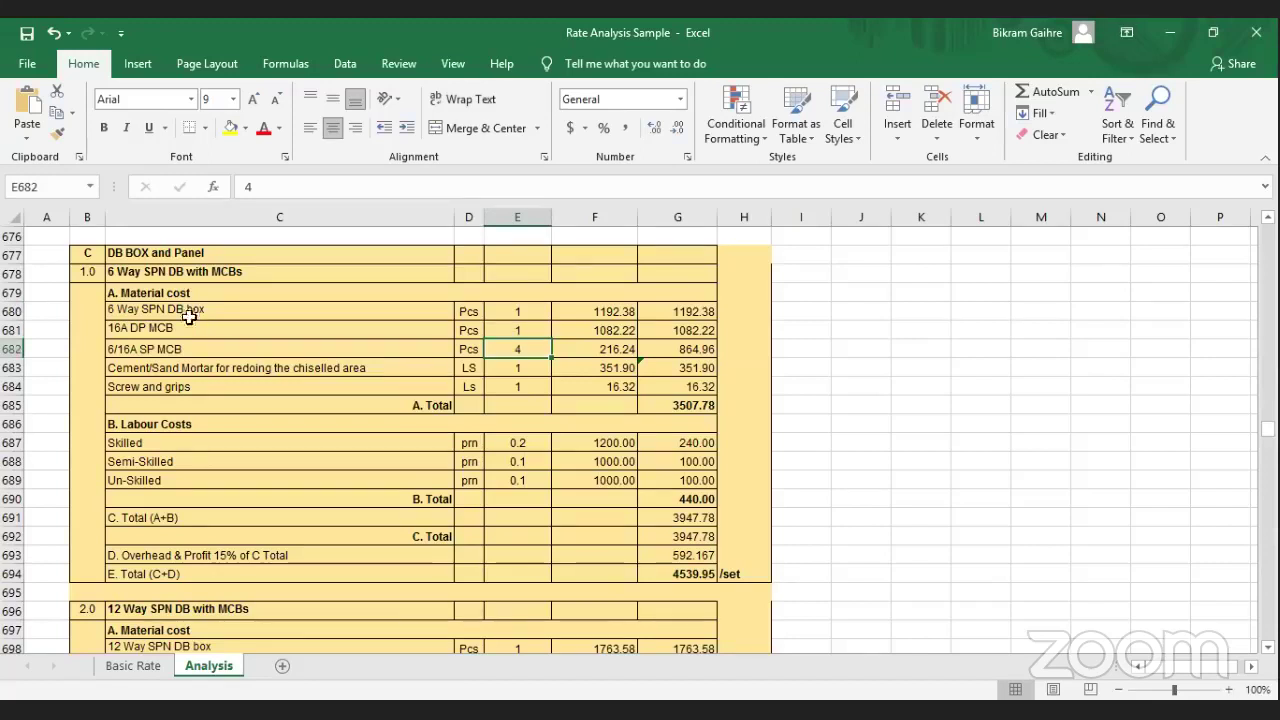
Examine the 6 Way SPN DB box's quantity, Basic Rate reference and resulting amount
click(126, 316)
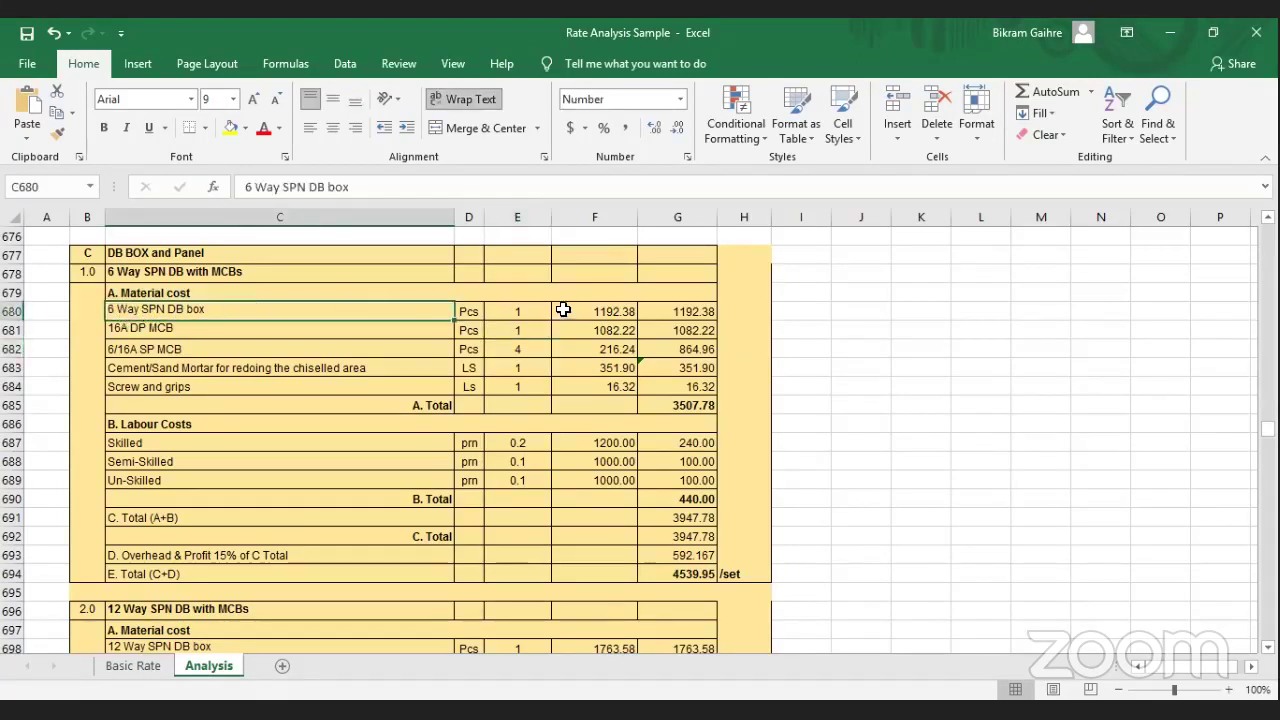
click(521, 311)
click(601, 311)
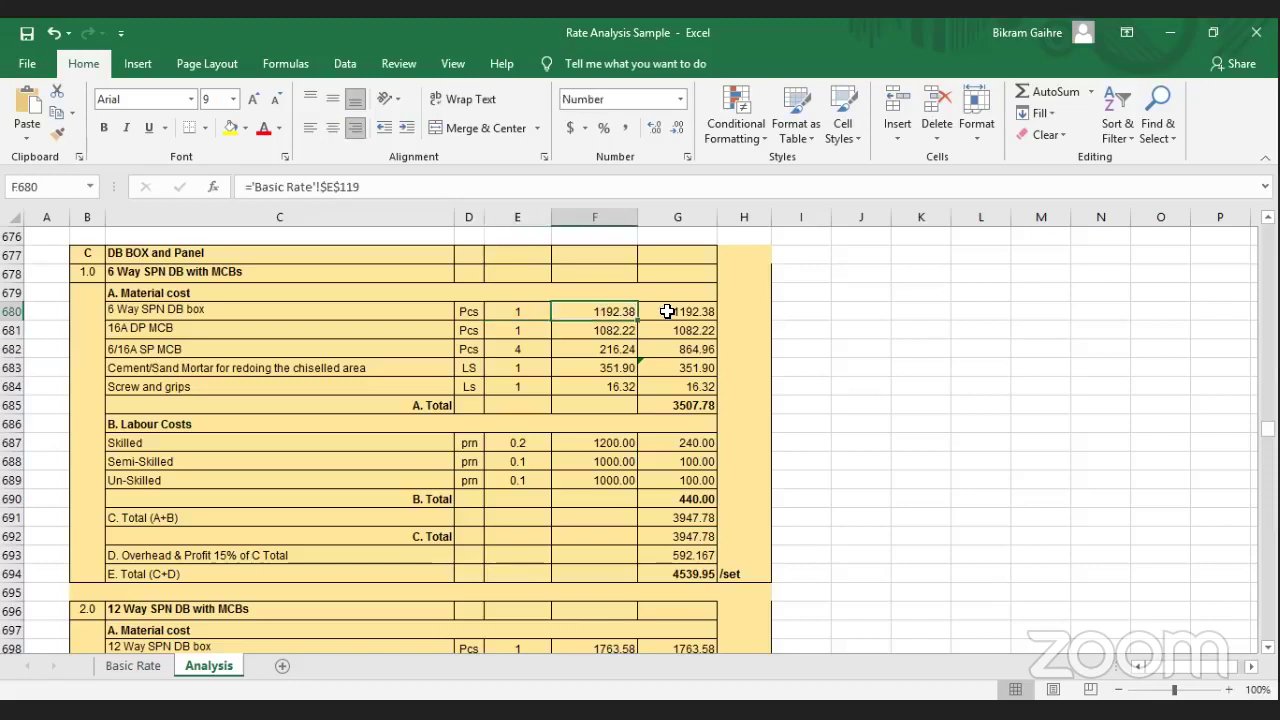
click(667, 311)
click(622, 312)
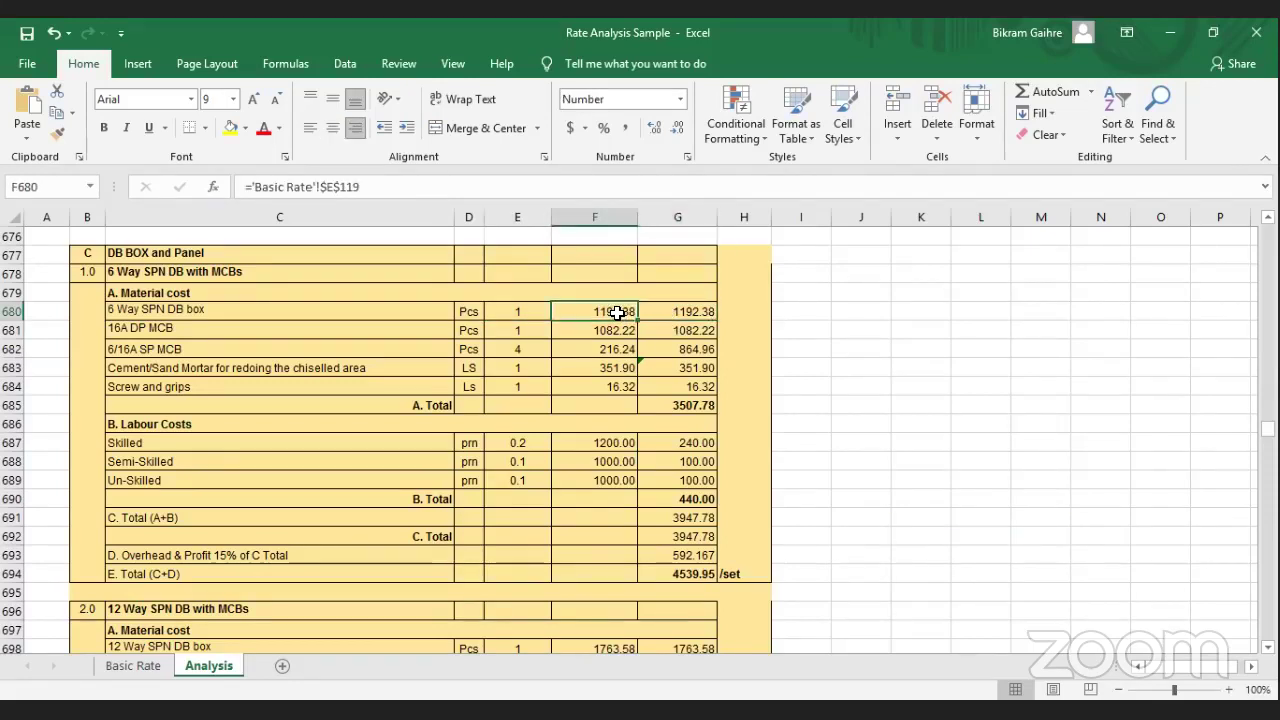
Inspect the Basic Rate references of the 16A DP MCB and the 6/16A SP MCB in the 6 Way SPN DB analysis
click(352, 322)
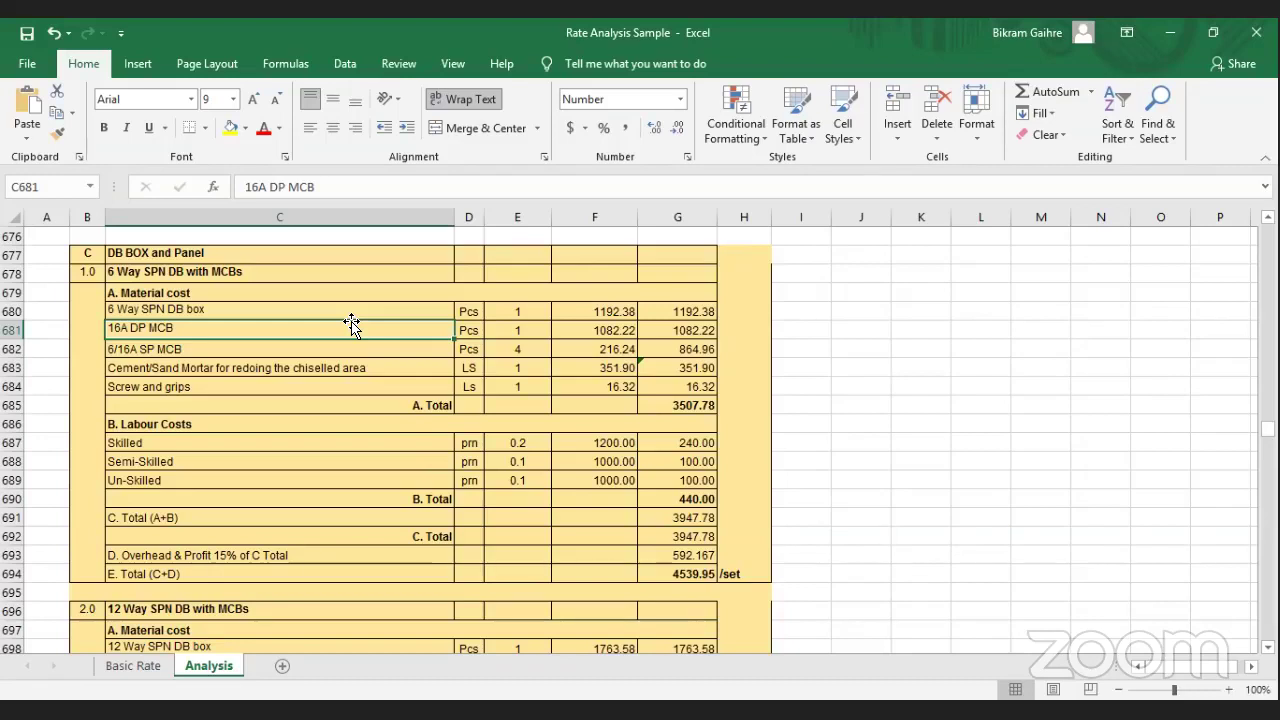
click(515, 313)
click(587, 318)
click(399, 326)
click(615, 332)
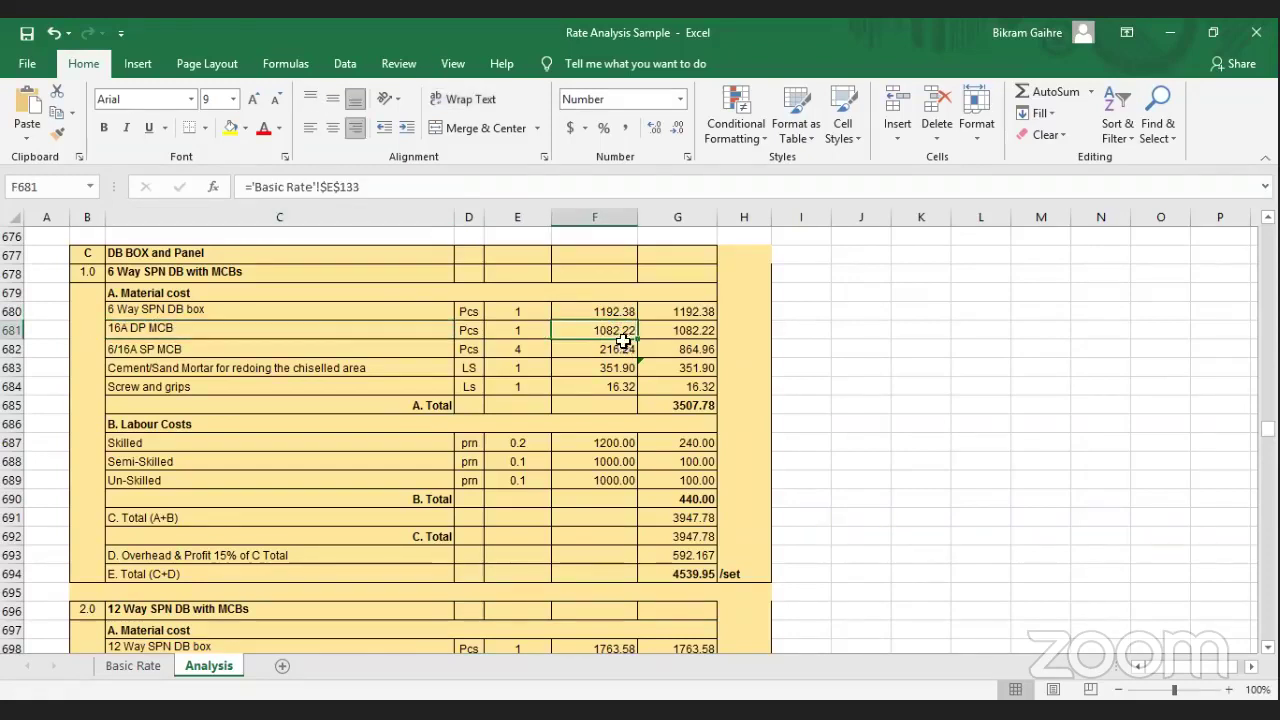
click(614, 347)
click(241, 358)
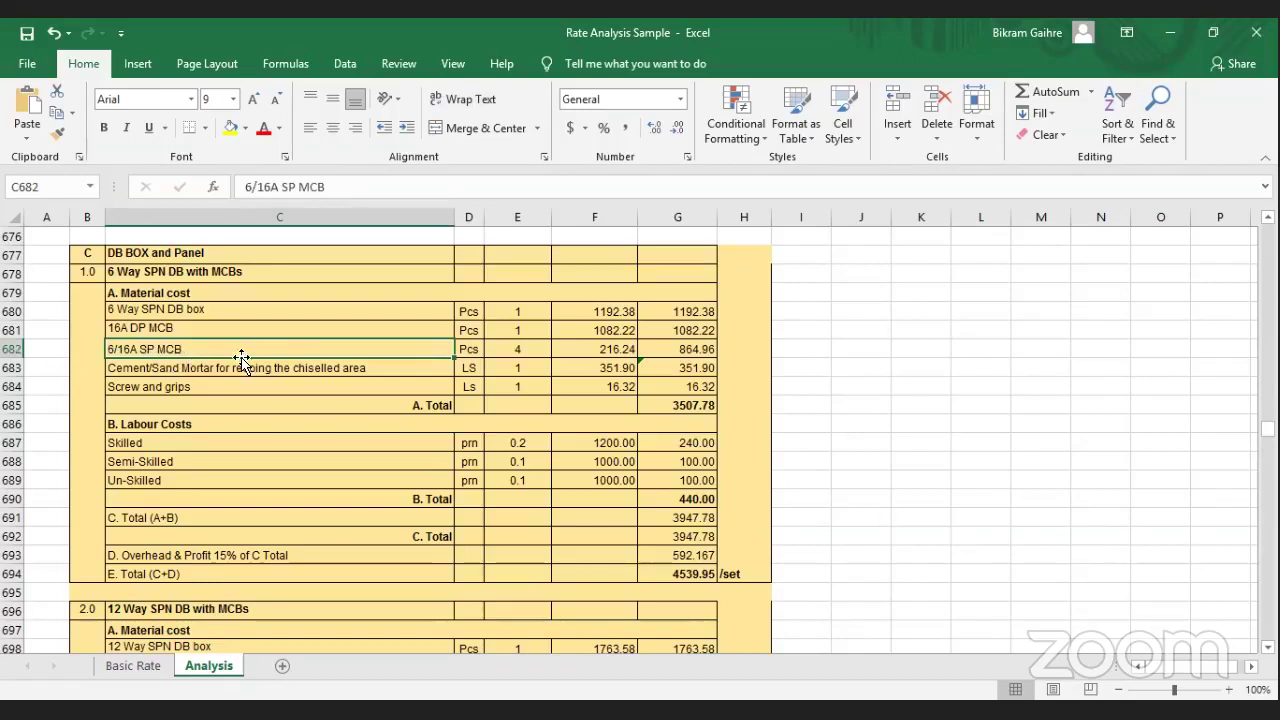
Examine the 6/16A SP MCB's quantity, Basic Rate reference and amount formula in the 6 Way SPN DB analysis
click(521, 350)
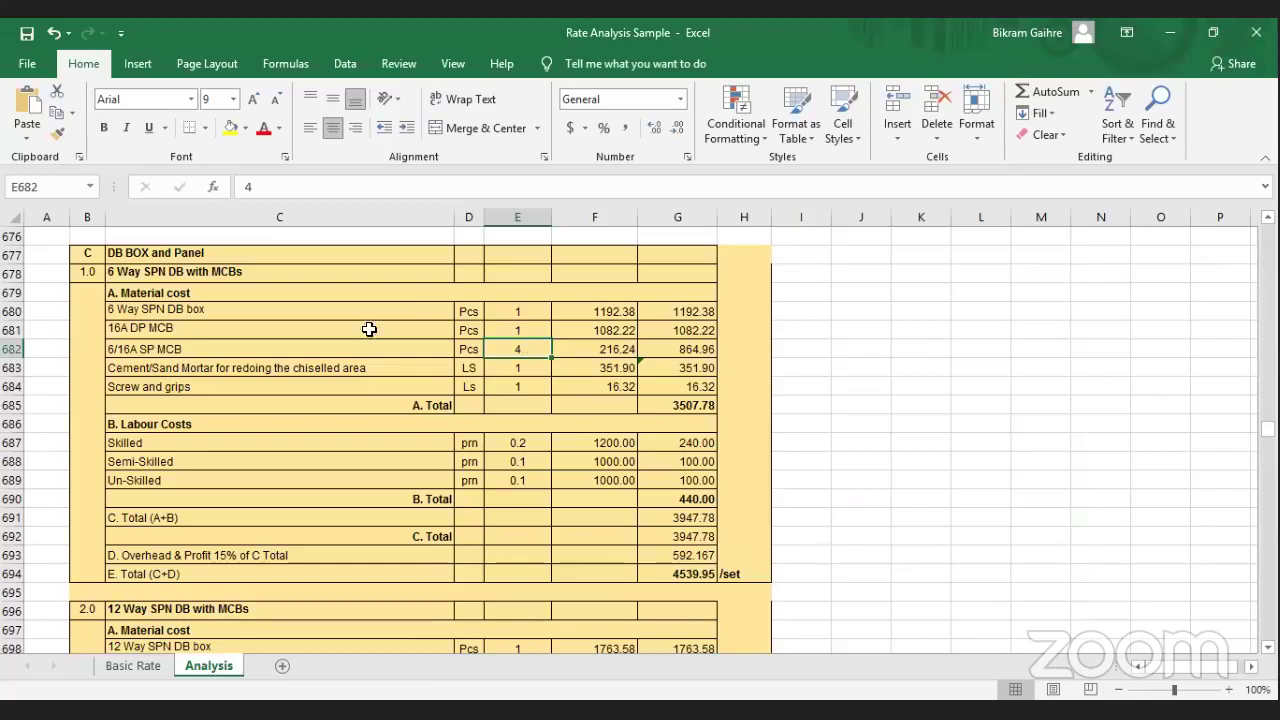
click(602, 351)
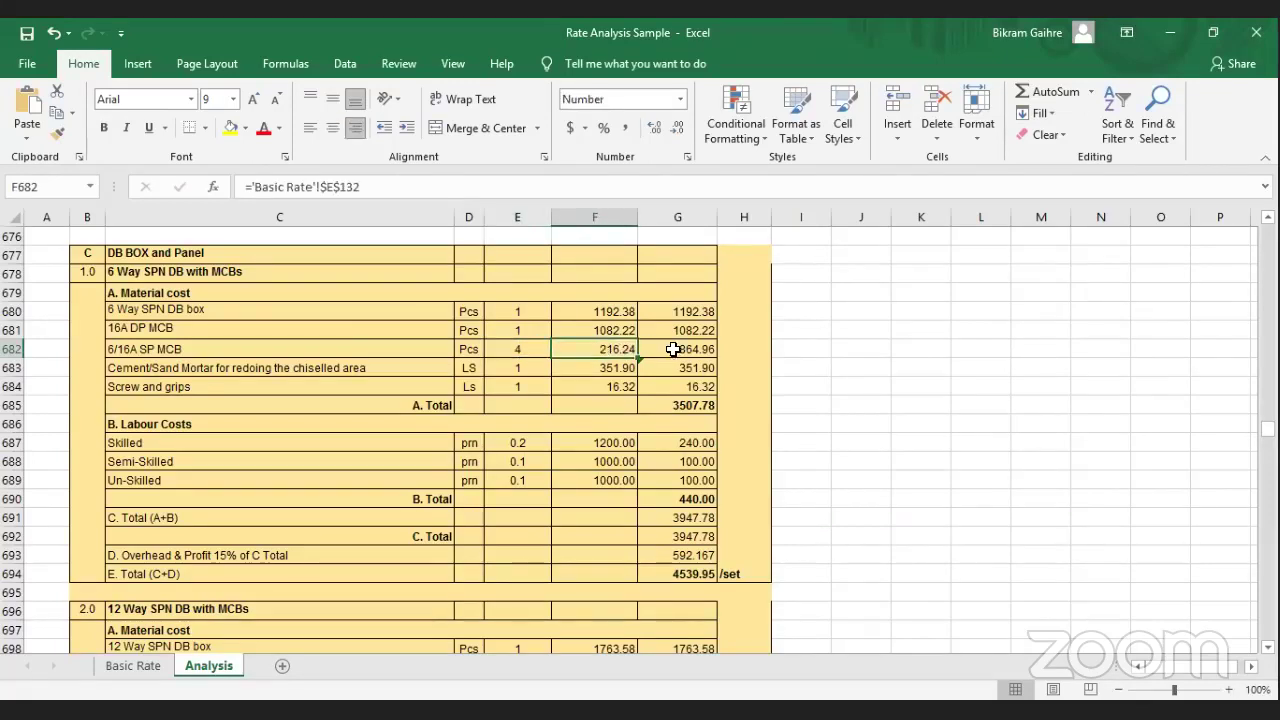
click(673, 349)
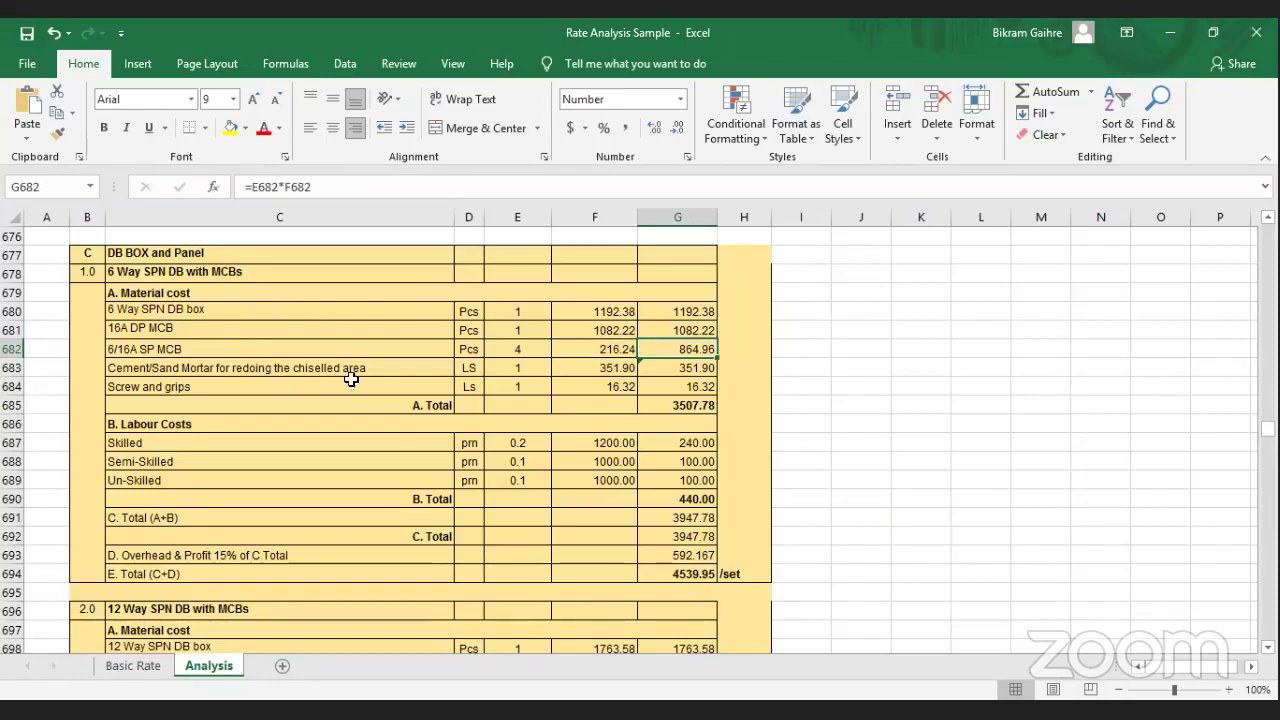
Examine the cement/sand mortar item's quantity, Basic Rate reference and amount formula in the 6 Way SPN DB analysis
click(401, 368)
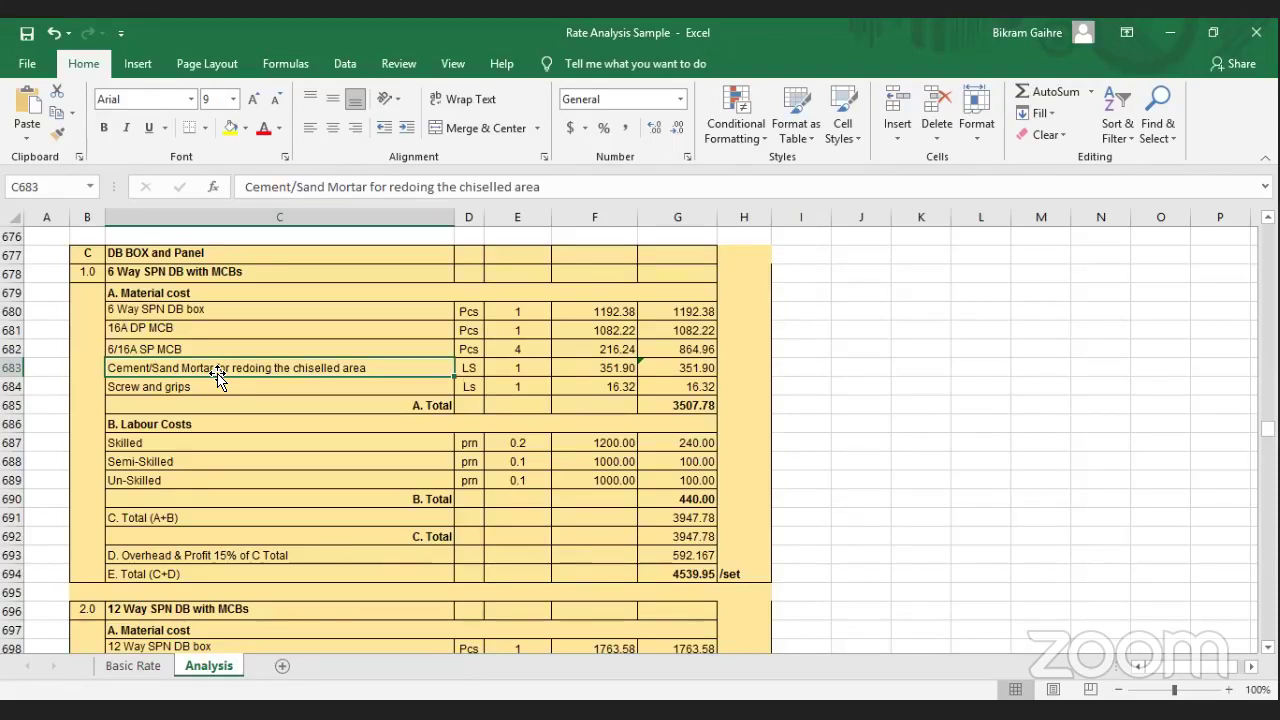
click(540, 367)
click(603, 366)
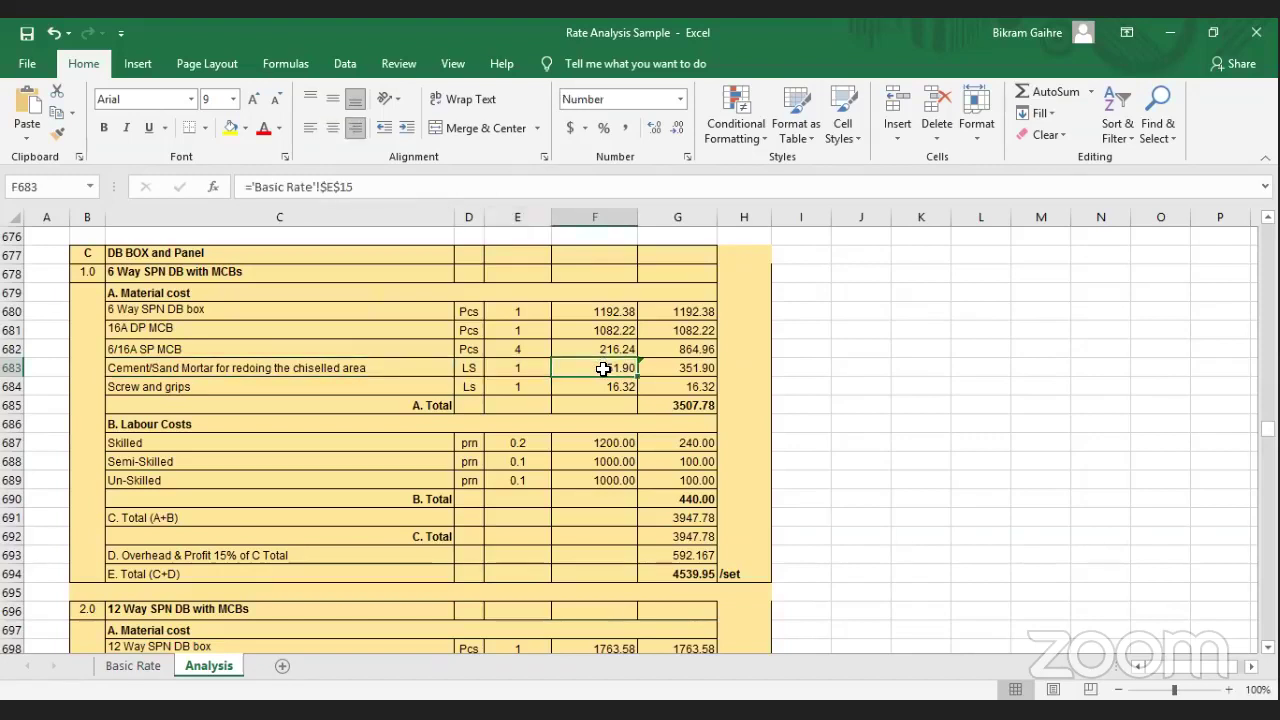
click(665, 371)
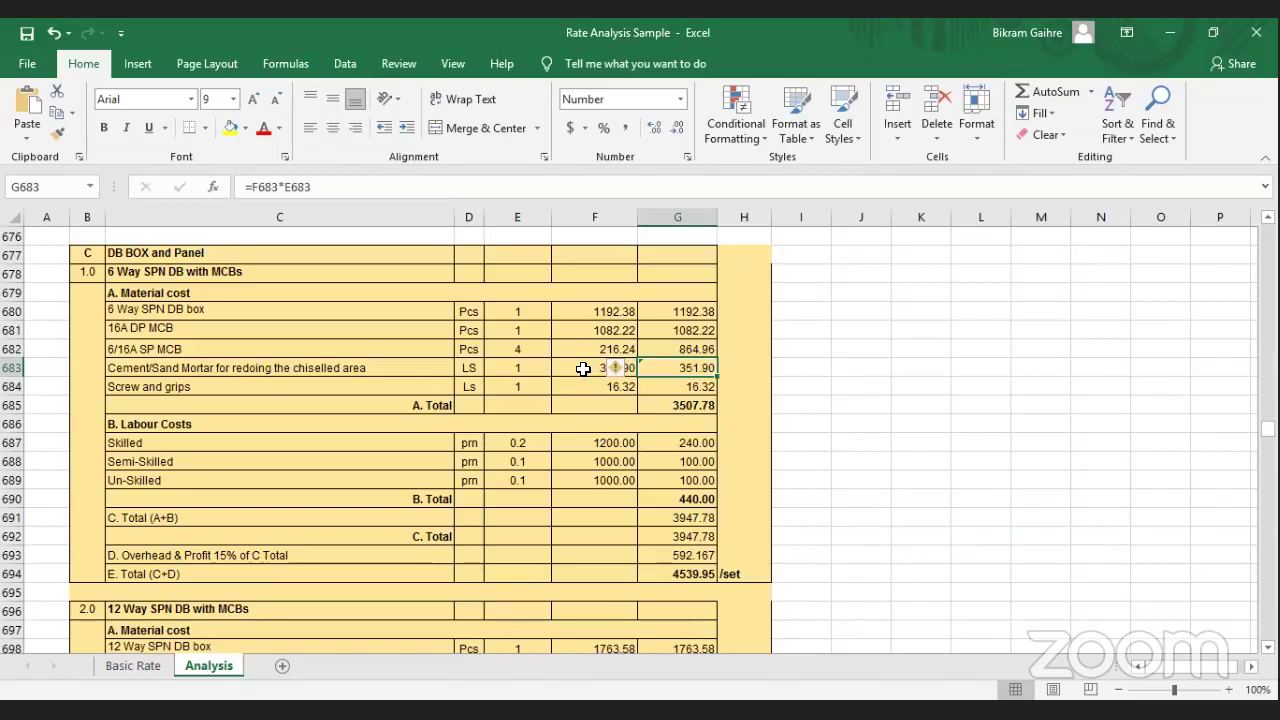
Inspect the Basic Rate reference for screw and grips, the material total's formula and the overall E. Total formula
click(269, 313)
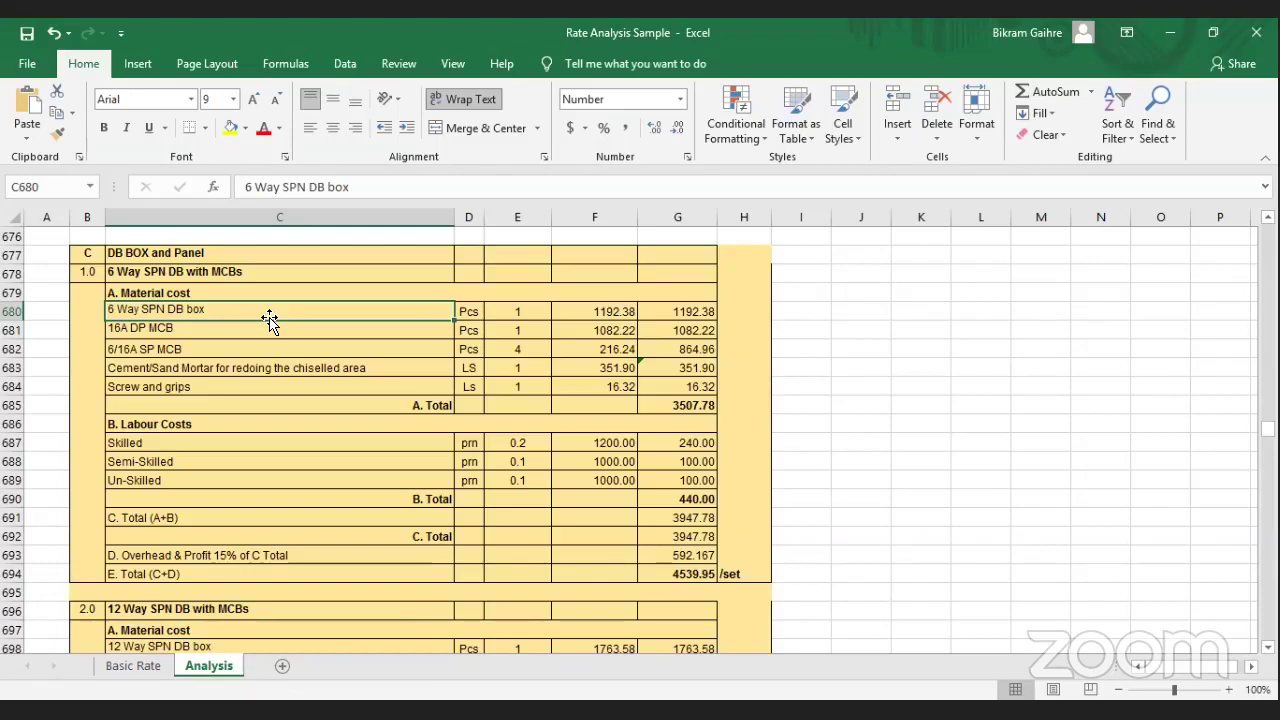
click(622, 369)
click(618, 387)
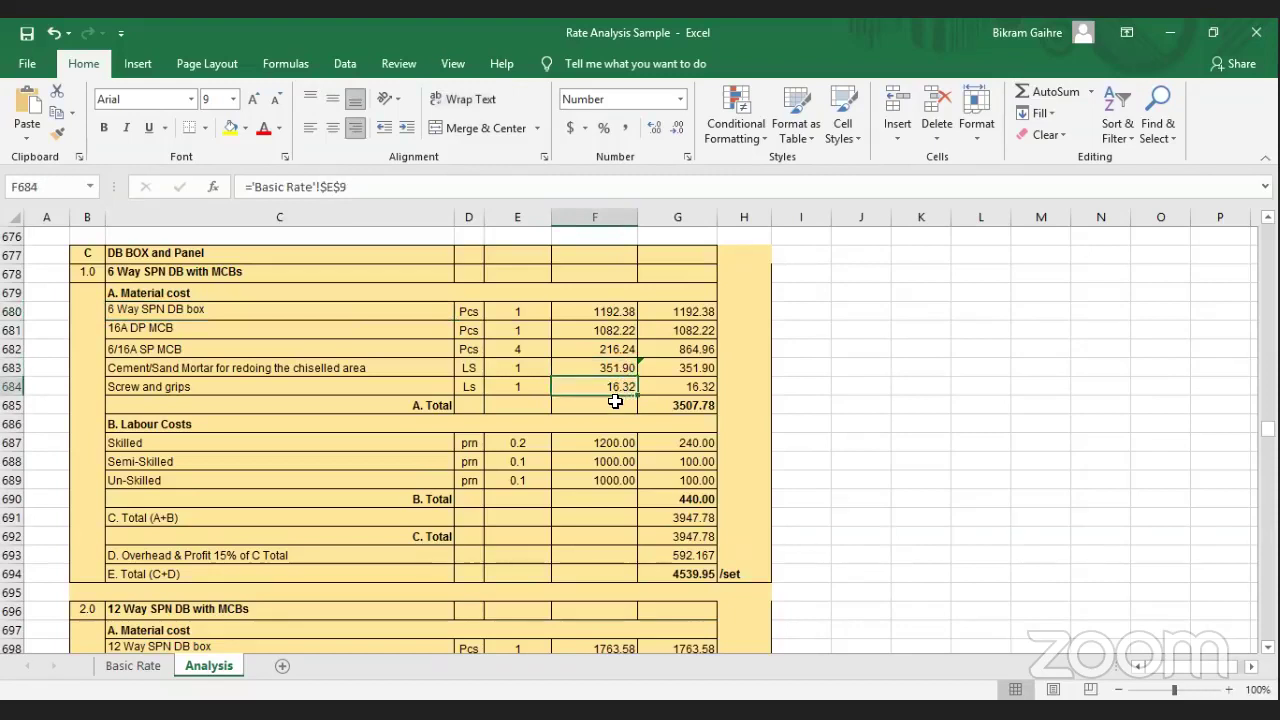
click(693, 406)
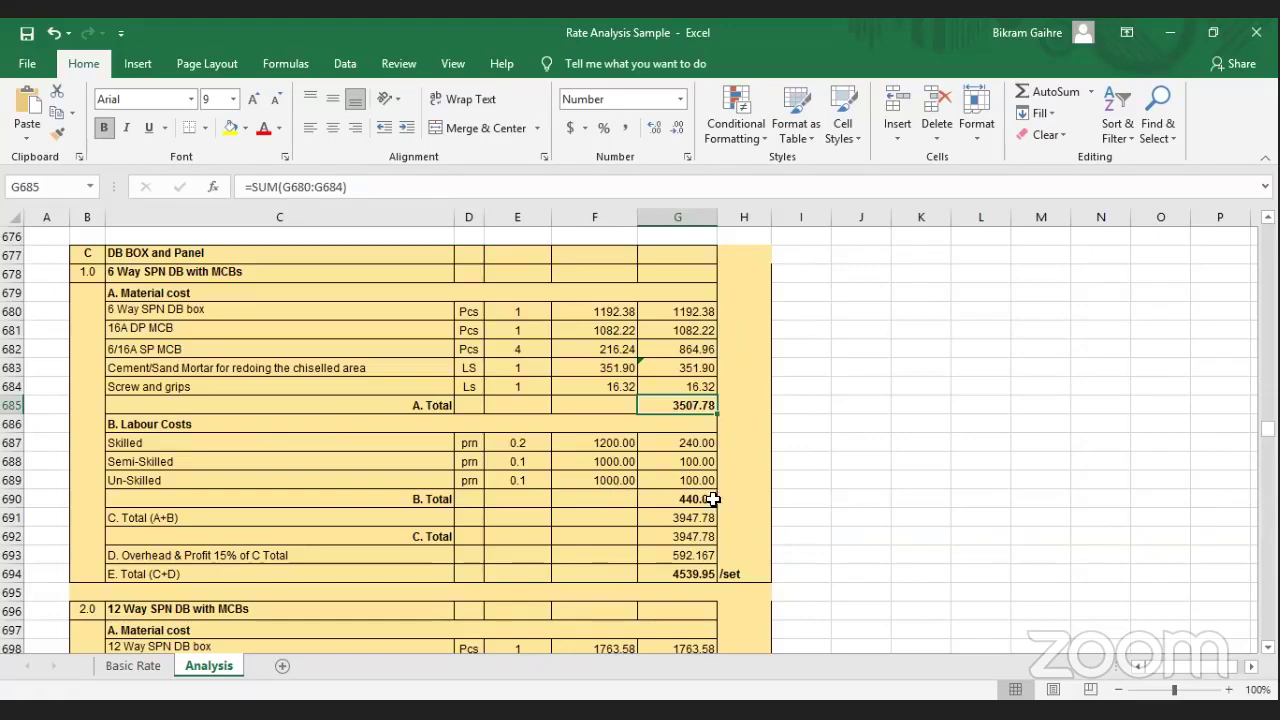
click(698, 572)
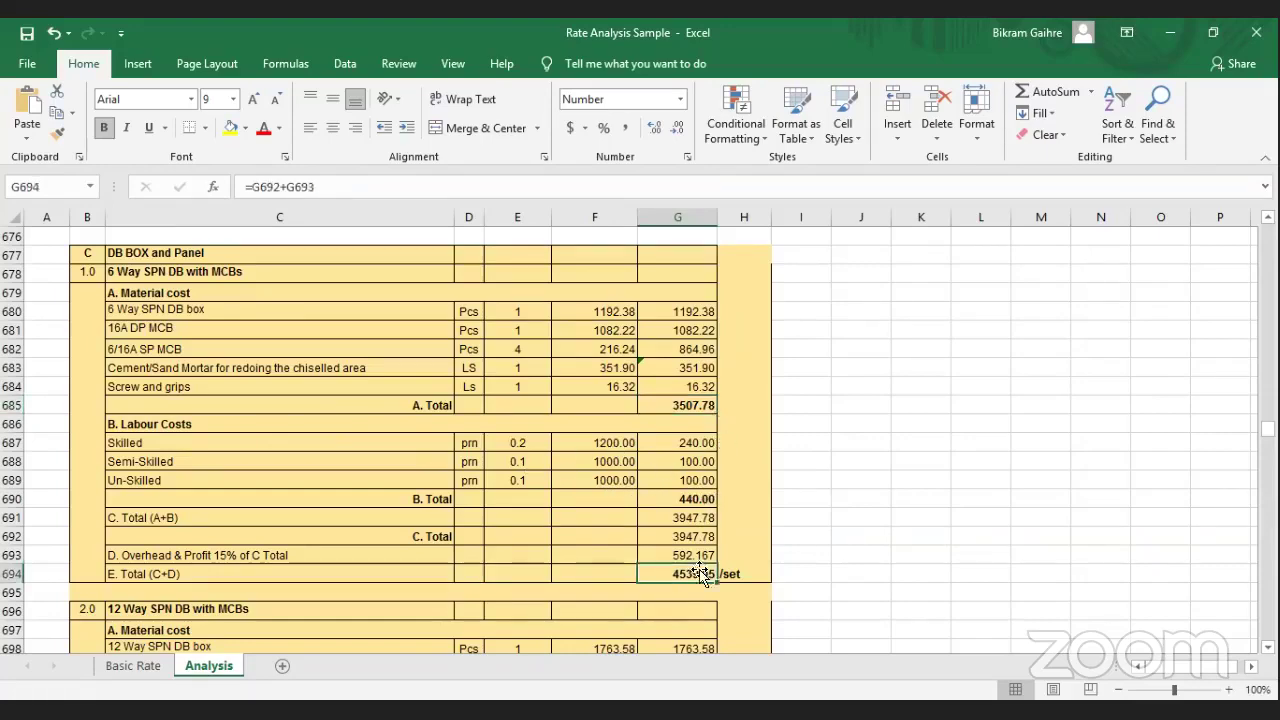
Compare the 6 Way and 12 Way SPN DB analyses, returning to the 6 Way heading and its DB box item
scroll(650, 444, down, 4)
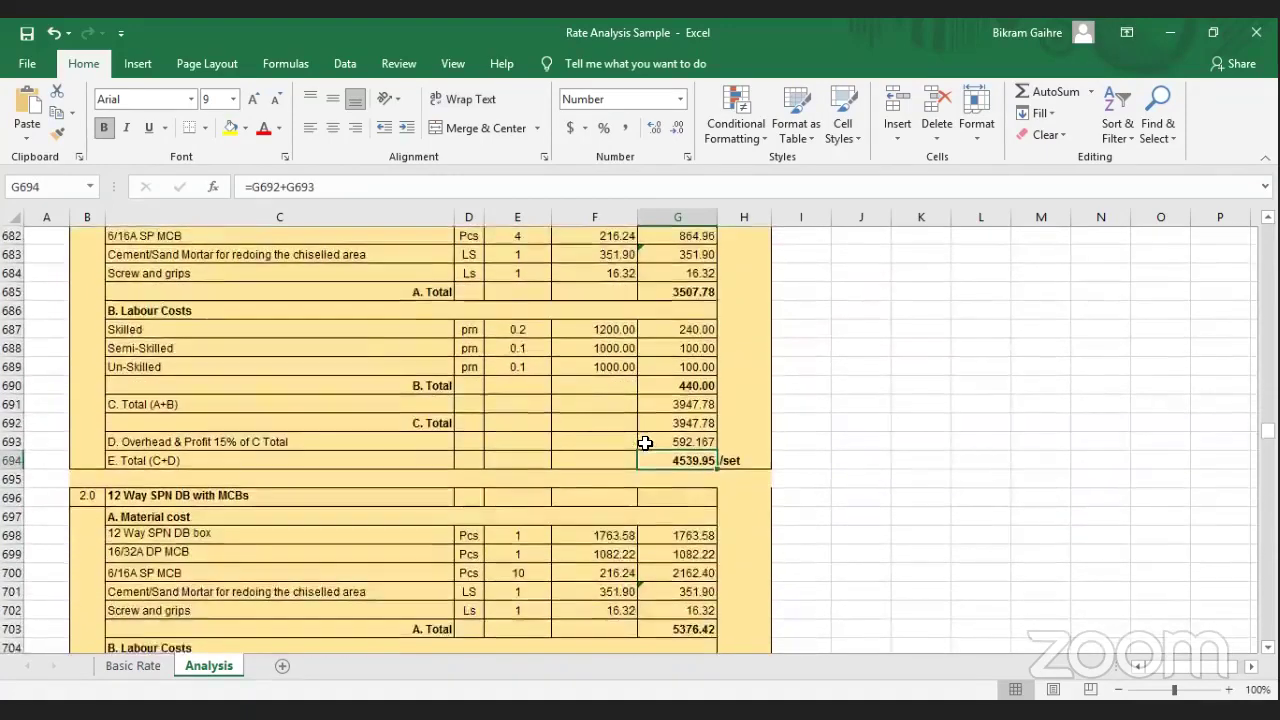
scroll(540, 423, up, 3)
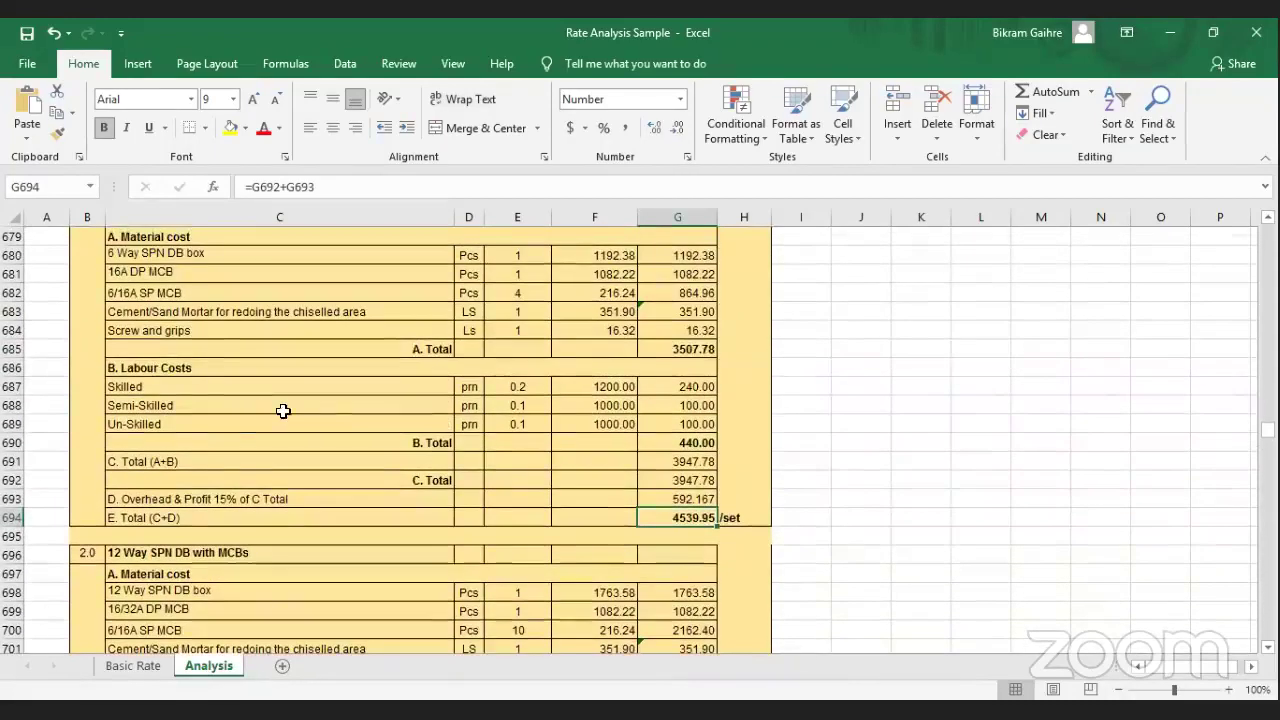
scroll(235, 427, up, 2)
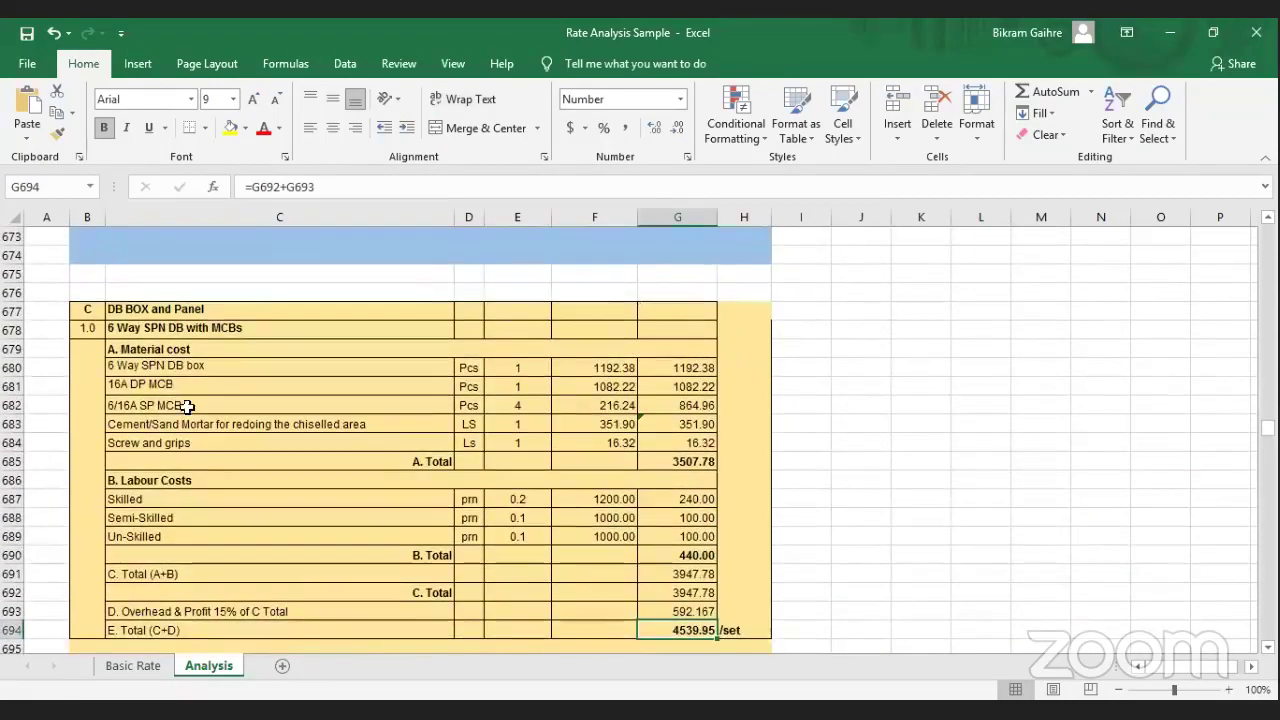
click(201, 327)
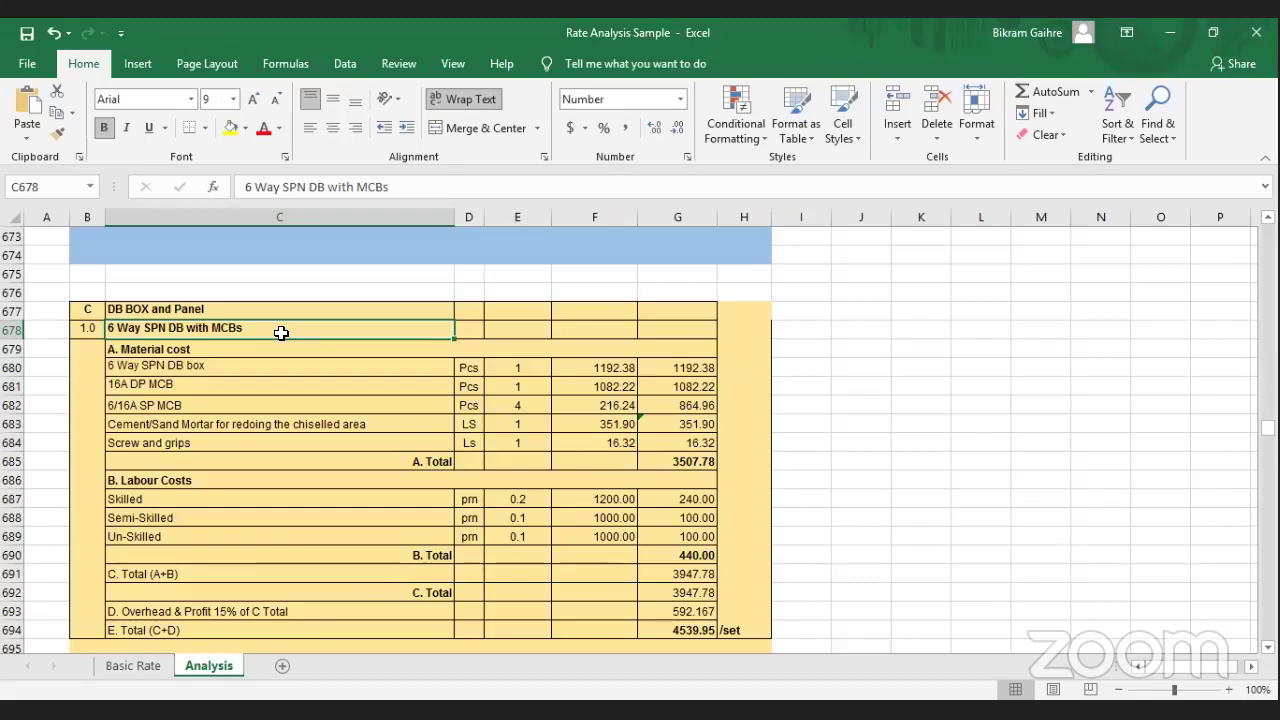
click(284, 366)
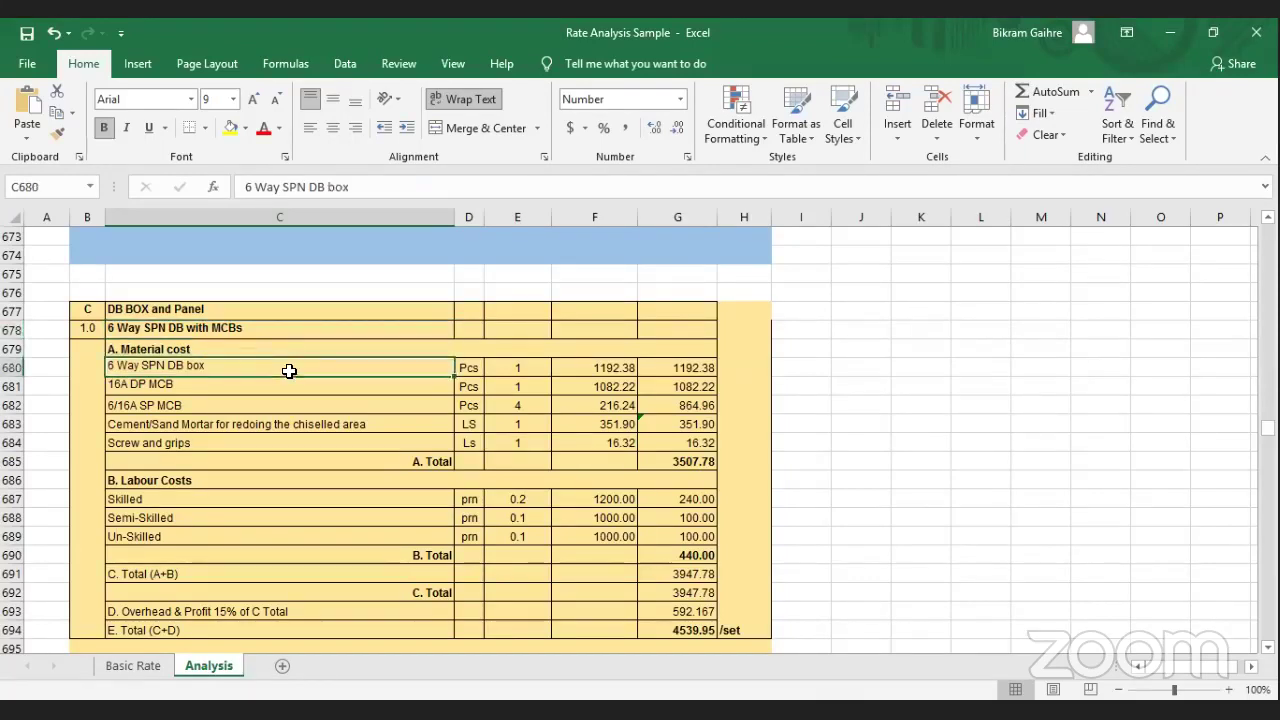
Enter 3*4 as a plain entry in the blank cell J678 beside the 6 Way SPN DB table
click(864, 347)
click(867, 331)
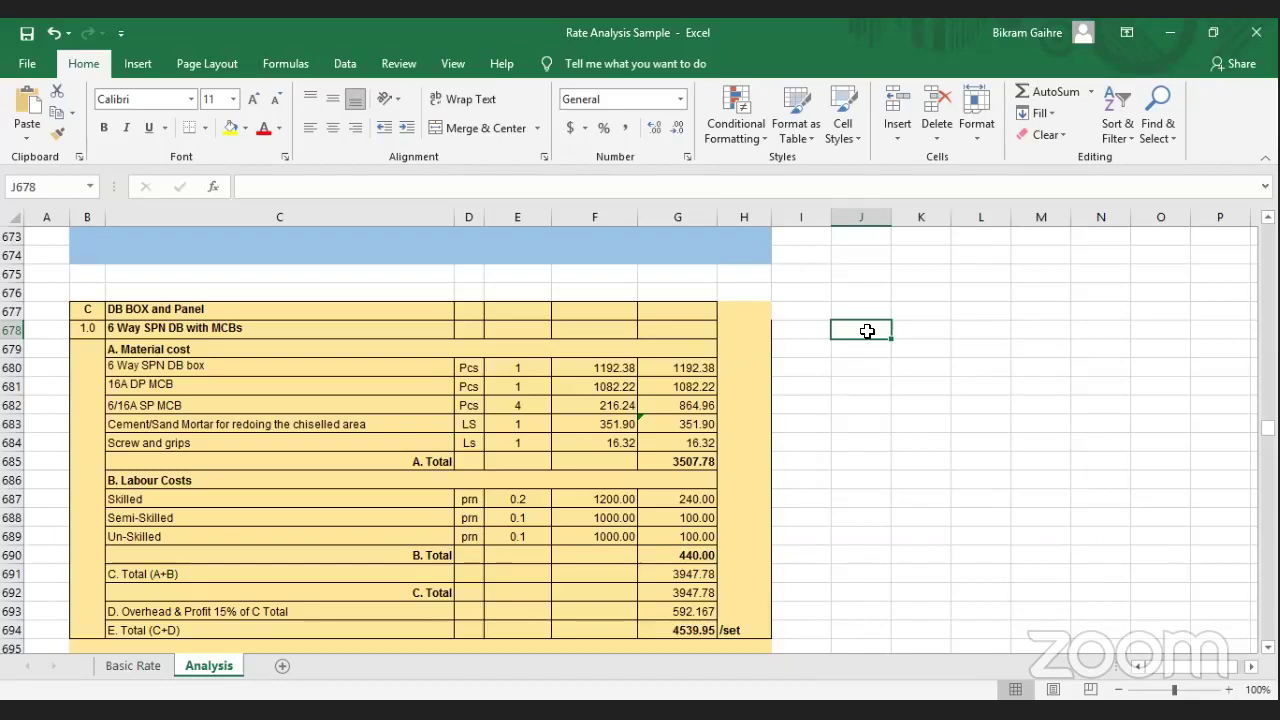
text(3*4)
key(Return)
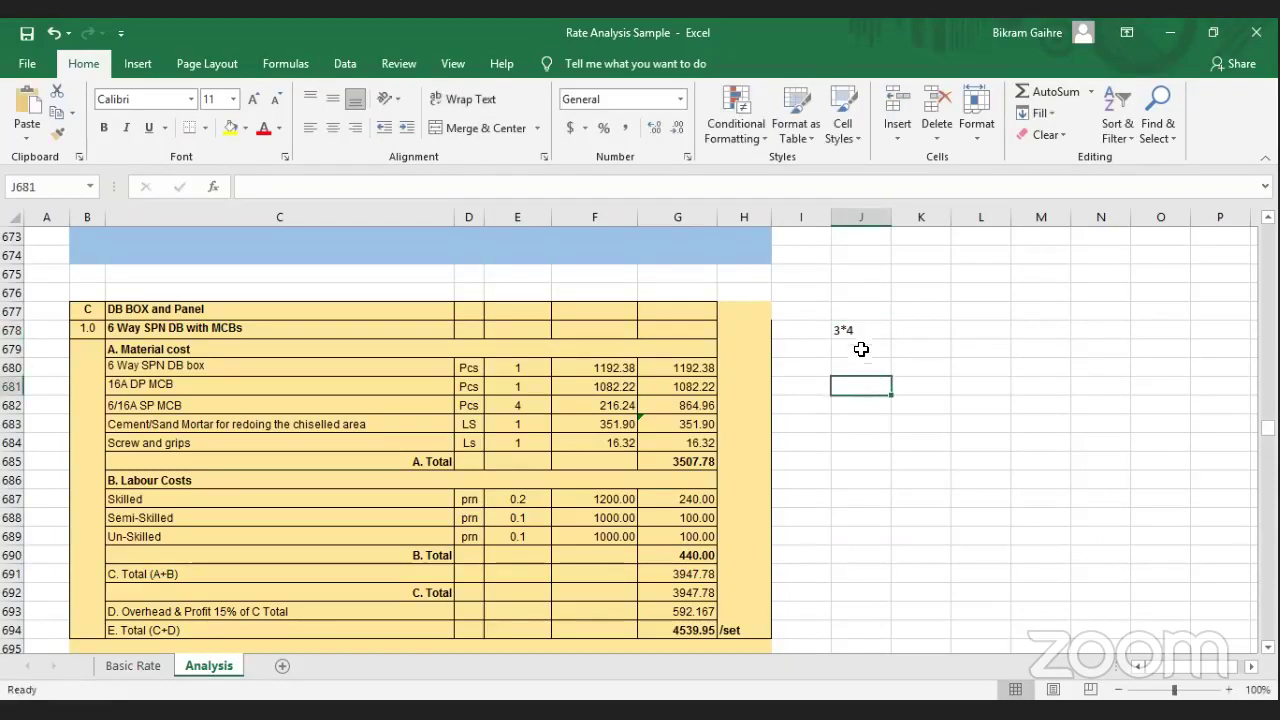
Enter 3000 in cell K678, next to the 3*4 entry
click(909, 328)
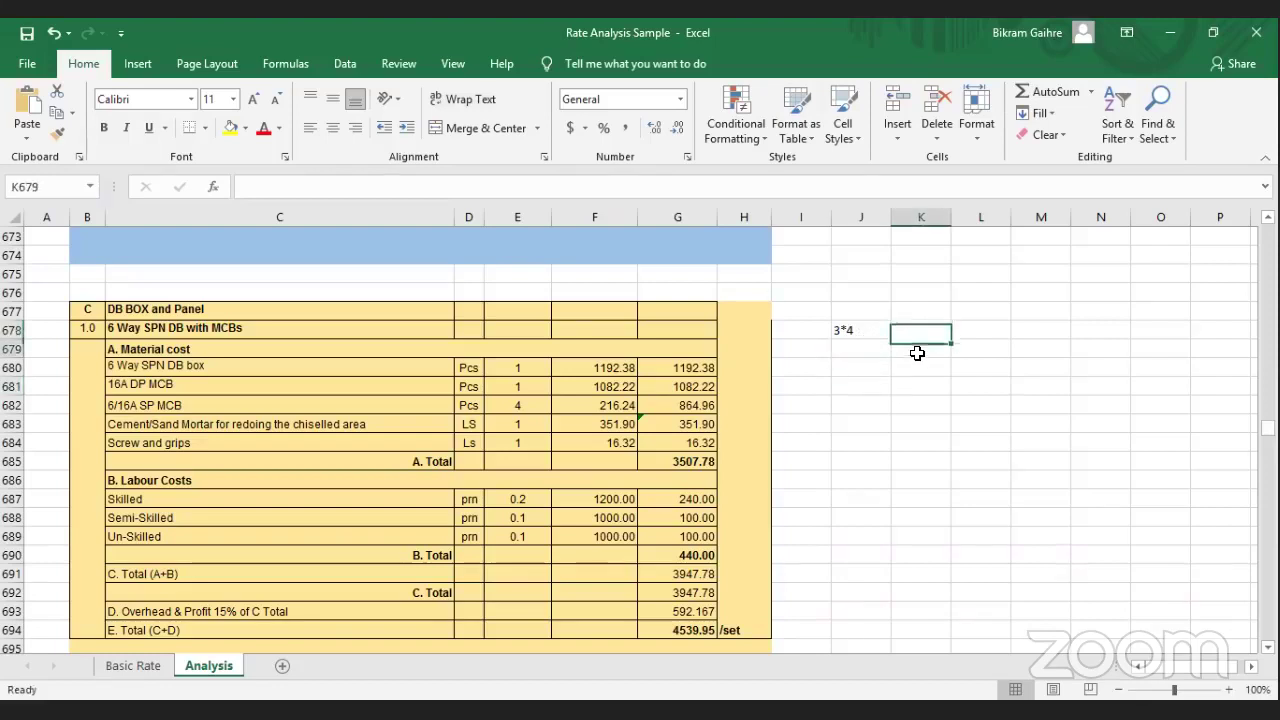
click(925, 350)
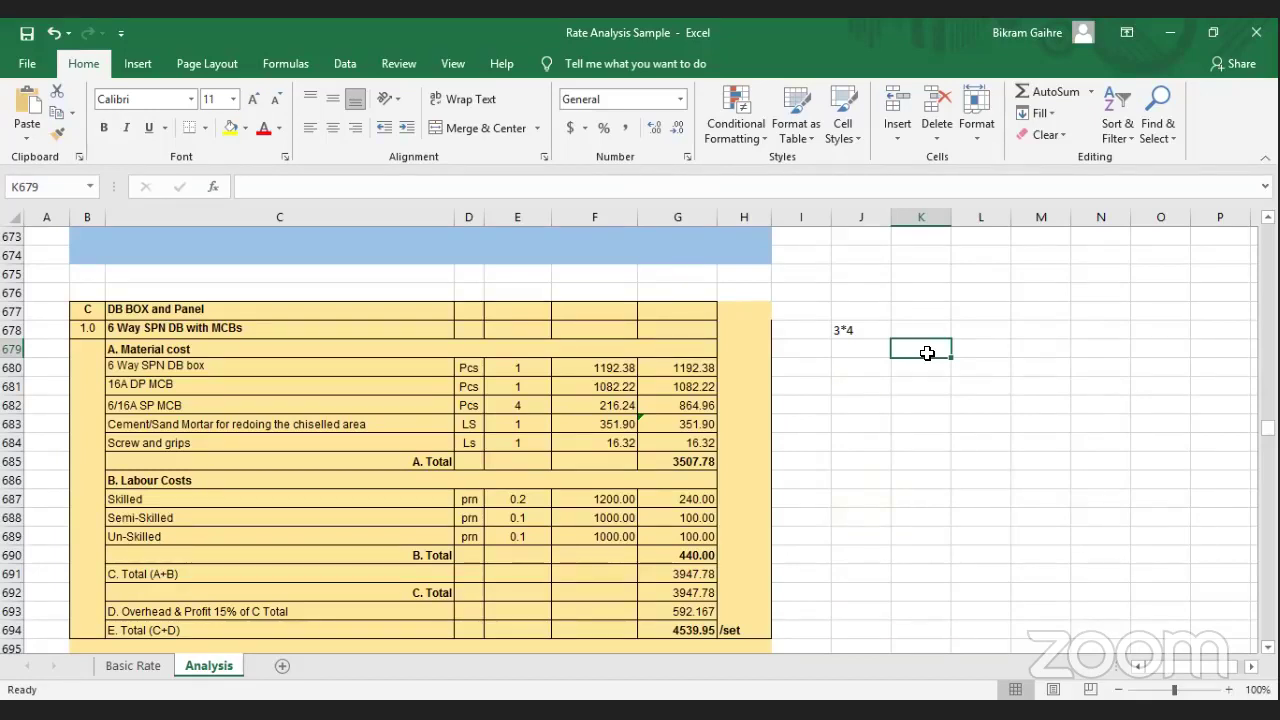
click(917, 323)
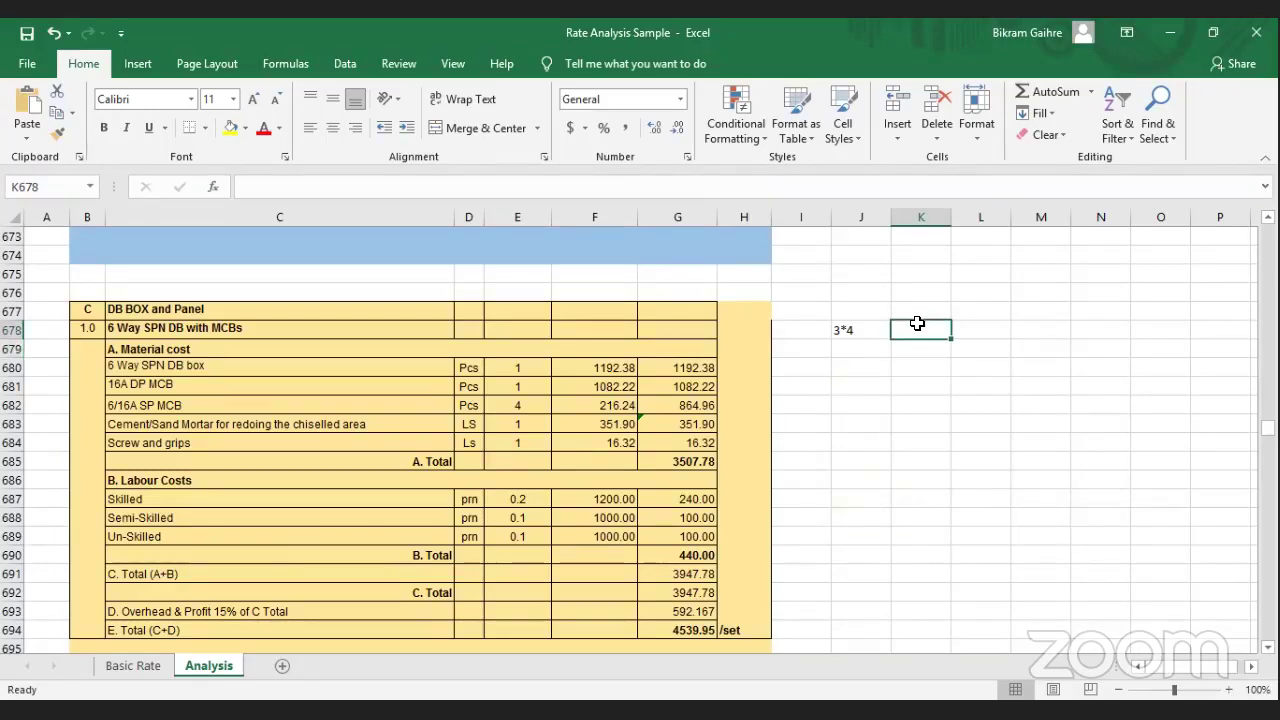
text(300)
key(Return)
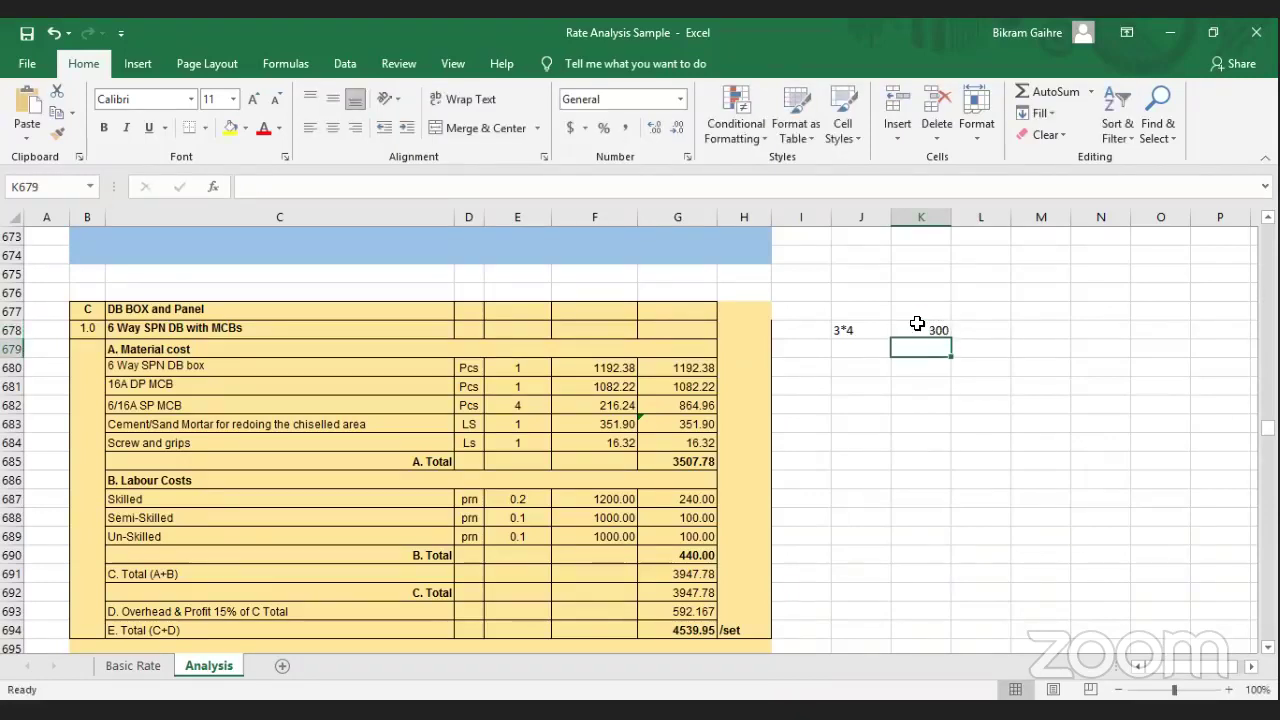
click(917, 323)
double_click(919, 323)
text(0)
key(Return)
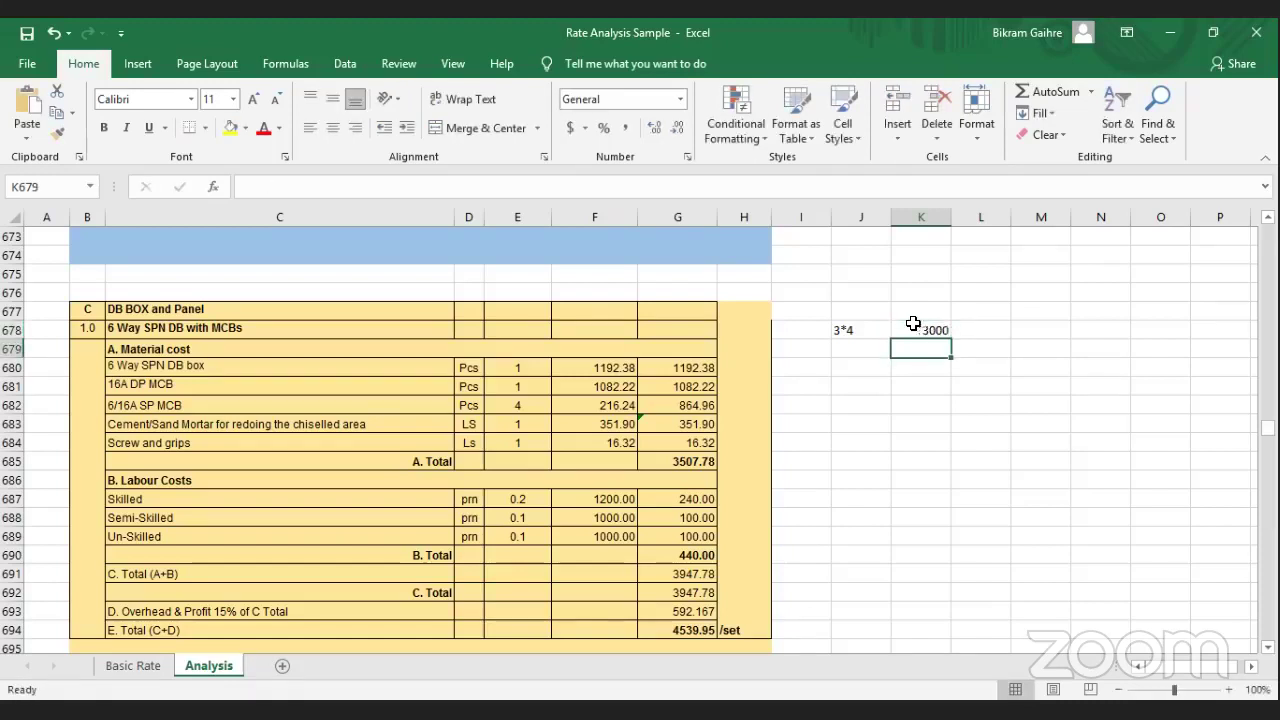
click(921, 389)
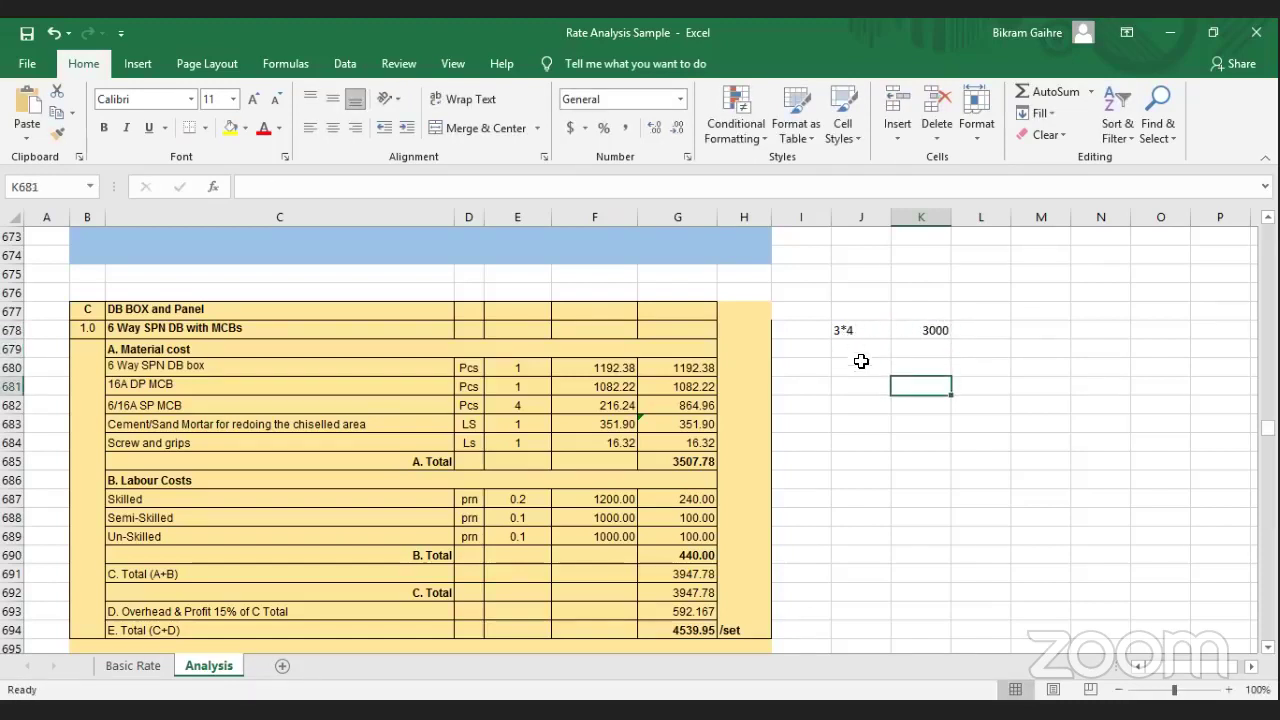
Turn the entry in cell J678 into the formula =3*4
click(852, 333)
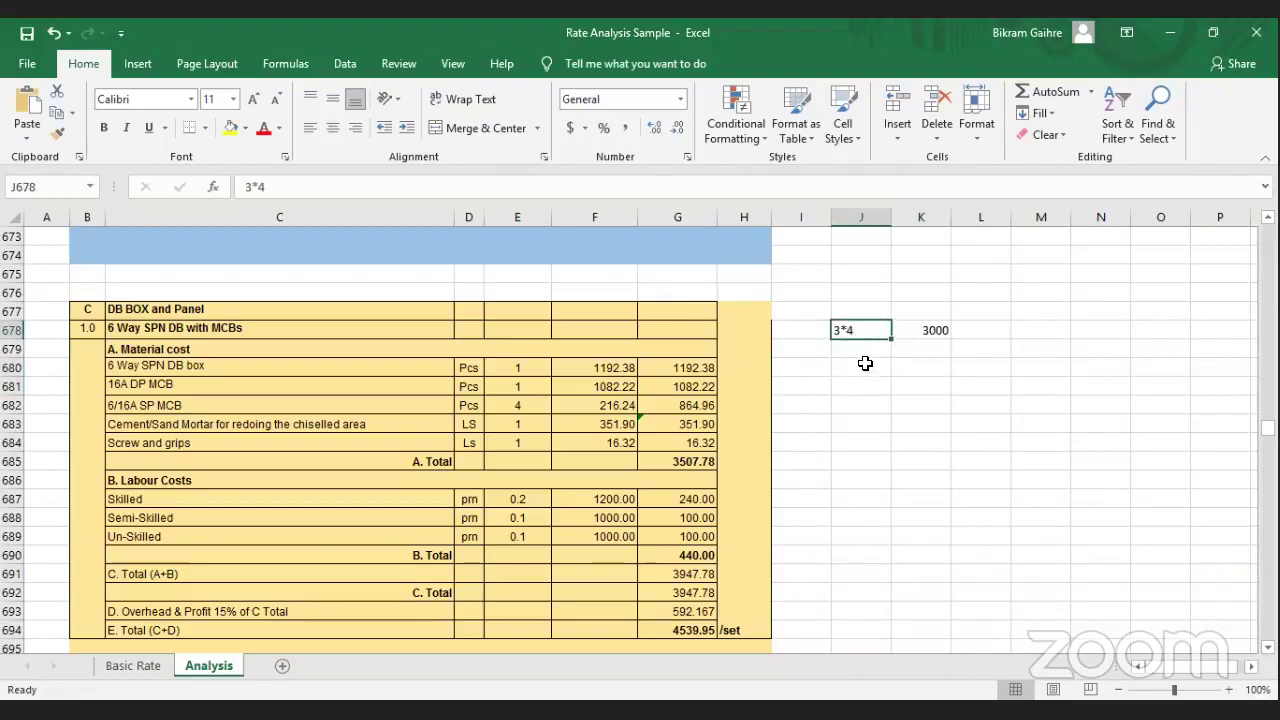
double_click(837, 330)
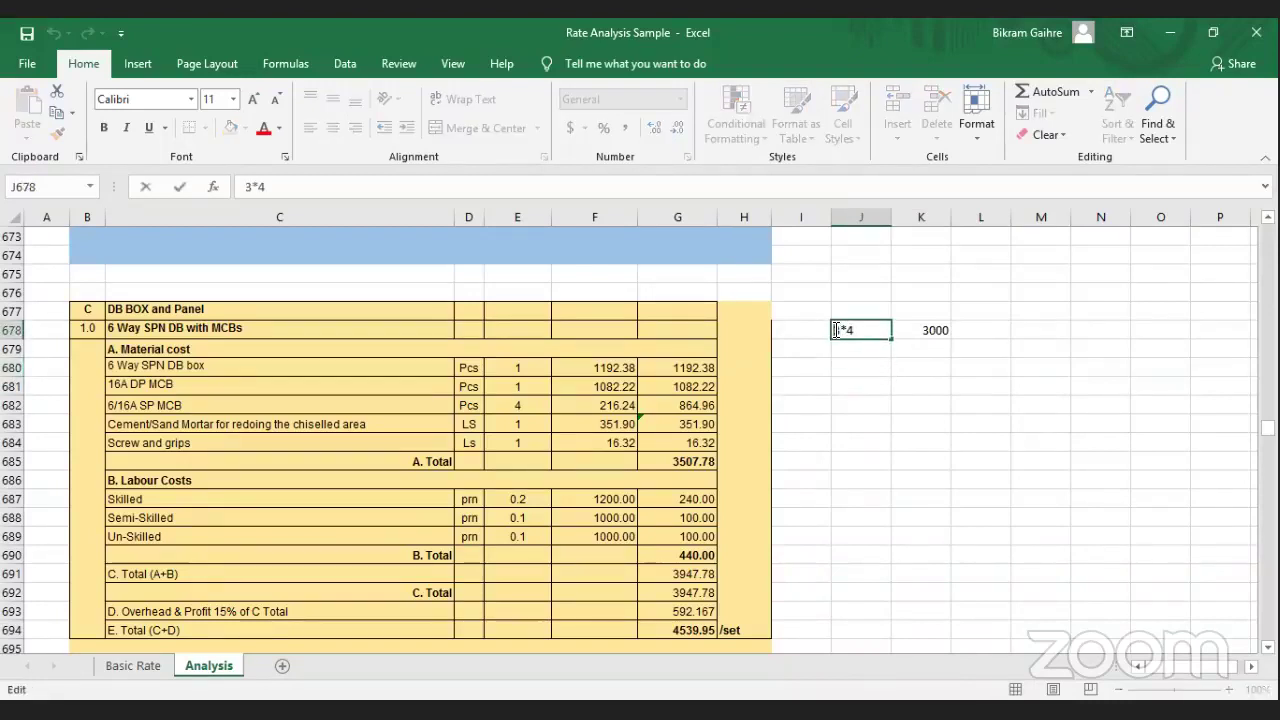
text(=)
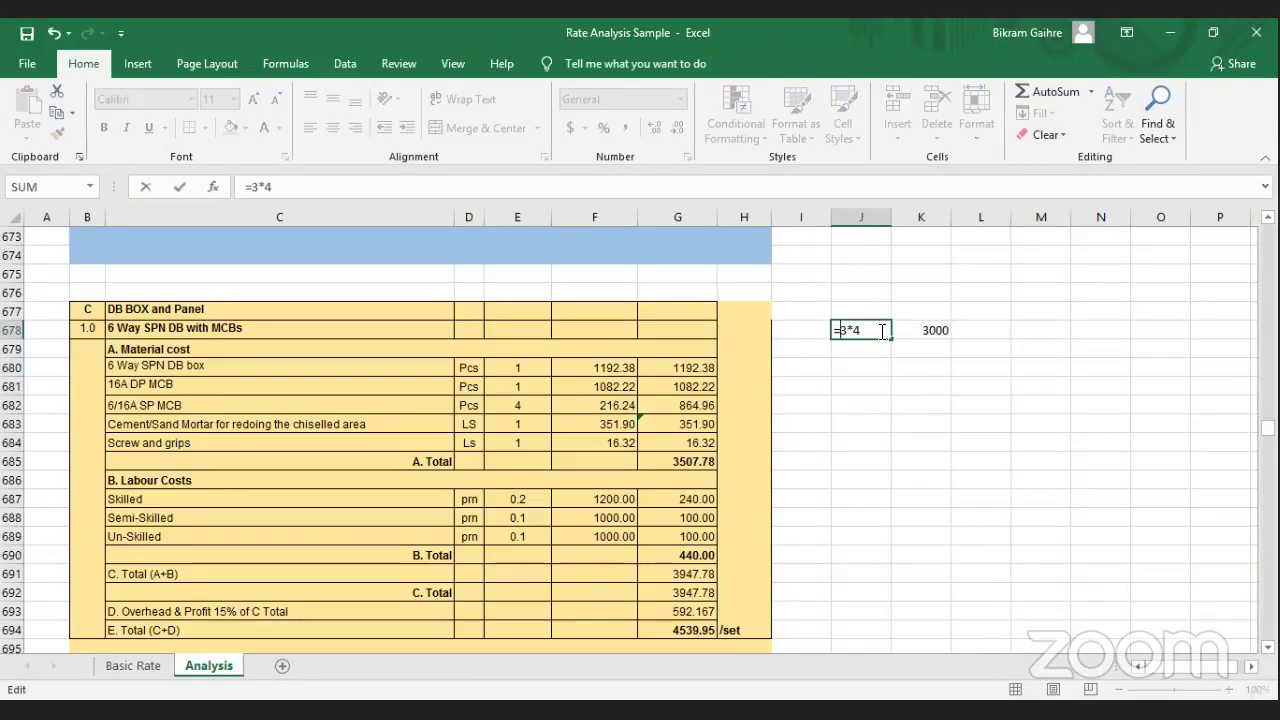
key(Return)
click(845, 408)
Multiply the J678 and K678 values in cell L678 with the formula =J678*K678
click(931, 330)
click(883, 329)
click(929, 329)
click(995, 326)
text(=)
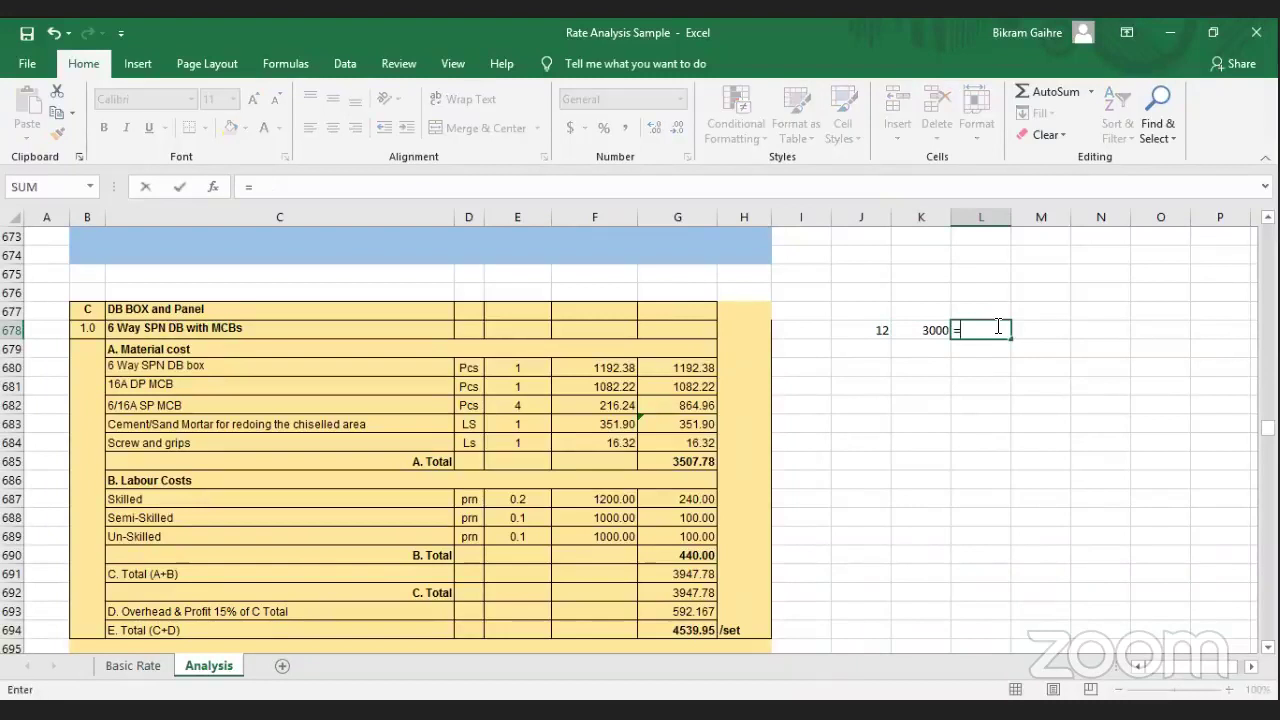
click(880, 328)
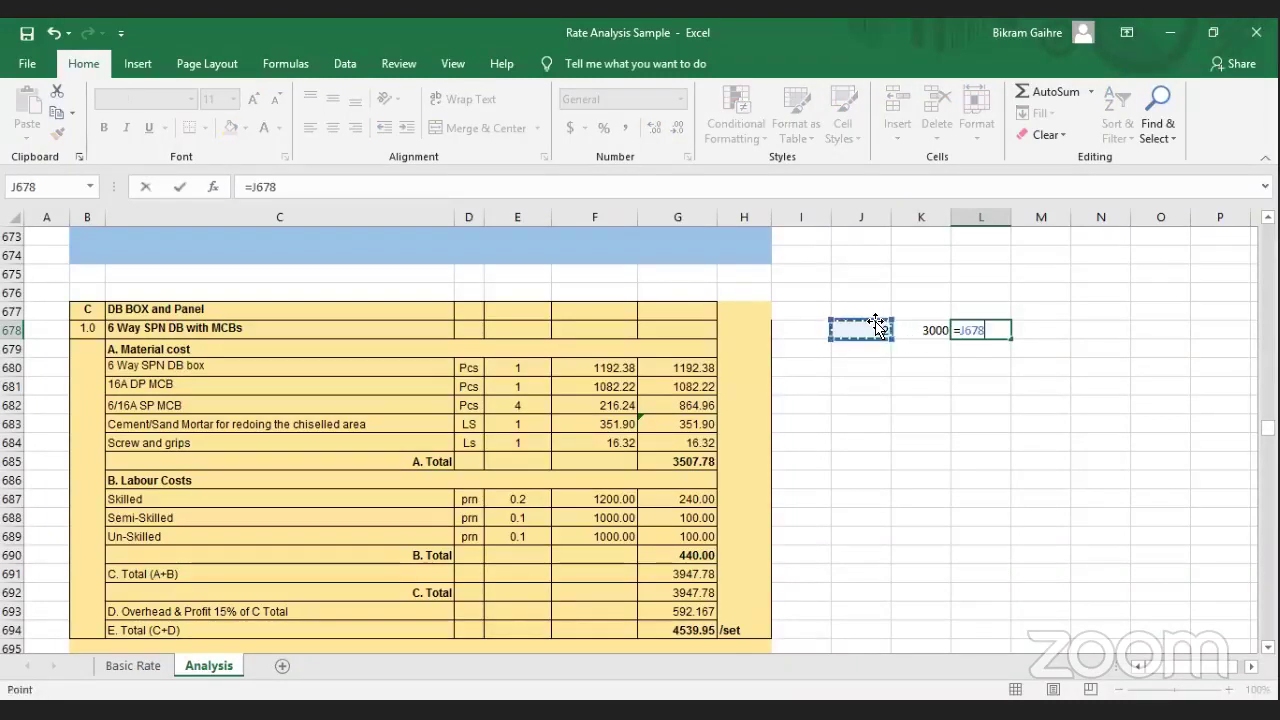
text(*)
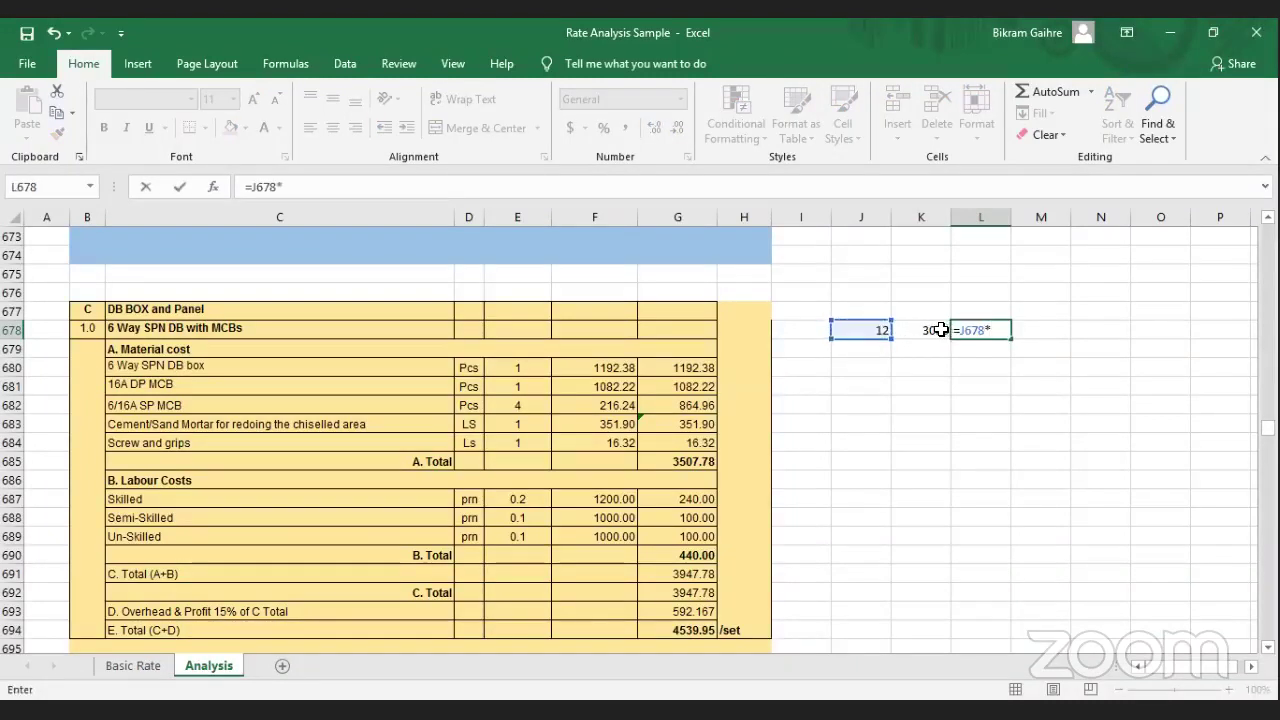
click(935, 328)
key(Return)
click(1004, 330)
click(1028, 333)
click(980, 405)
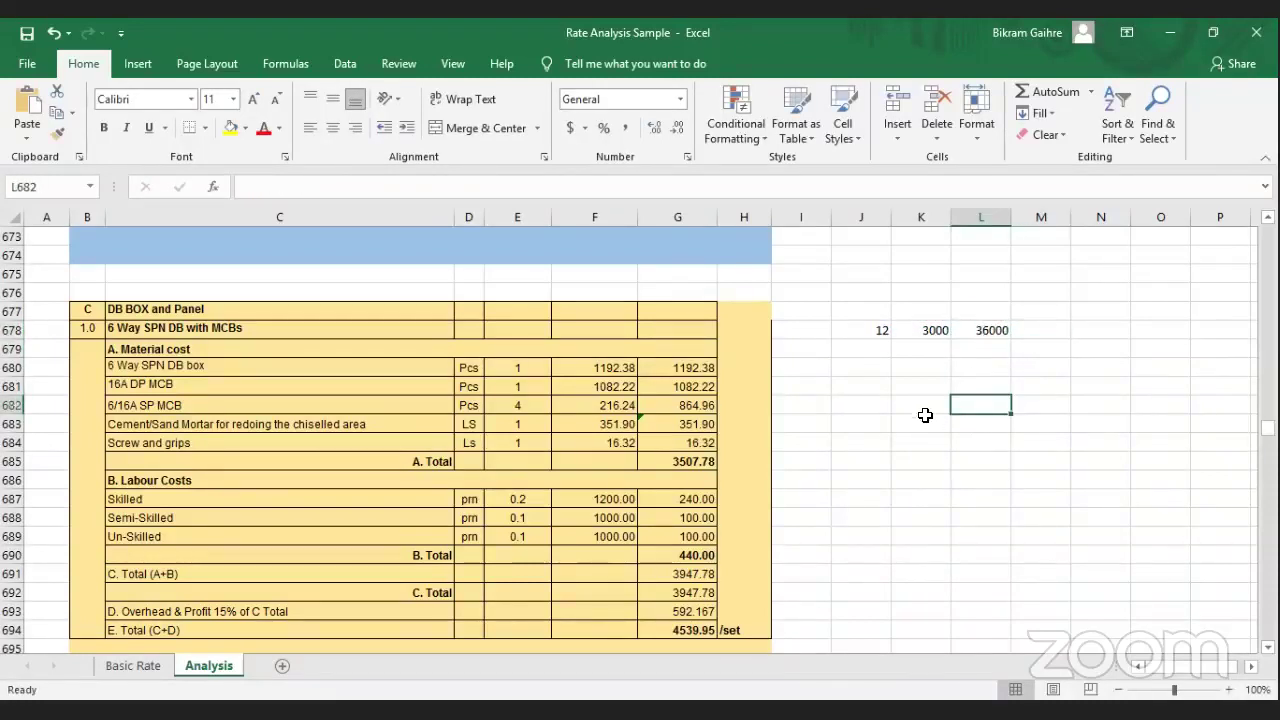
Enter 1.5*2 in cell J680 and 2*3 in cell J681 as plain entries
click(921, 405)
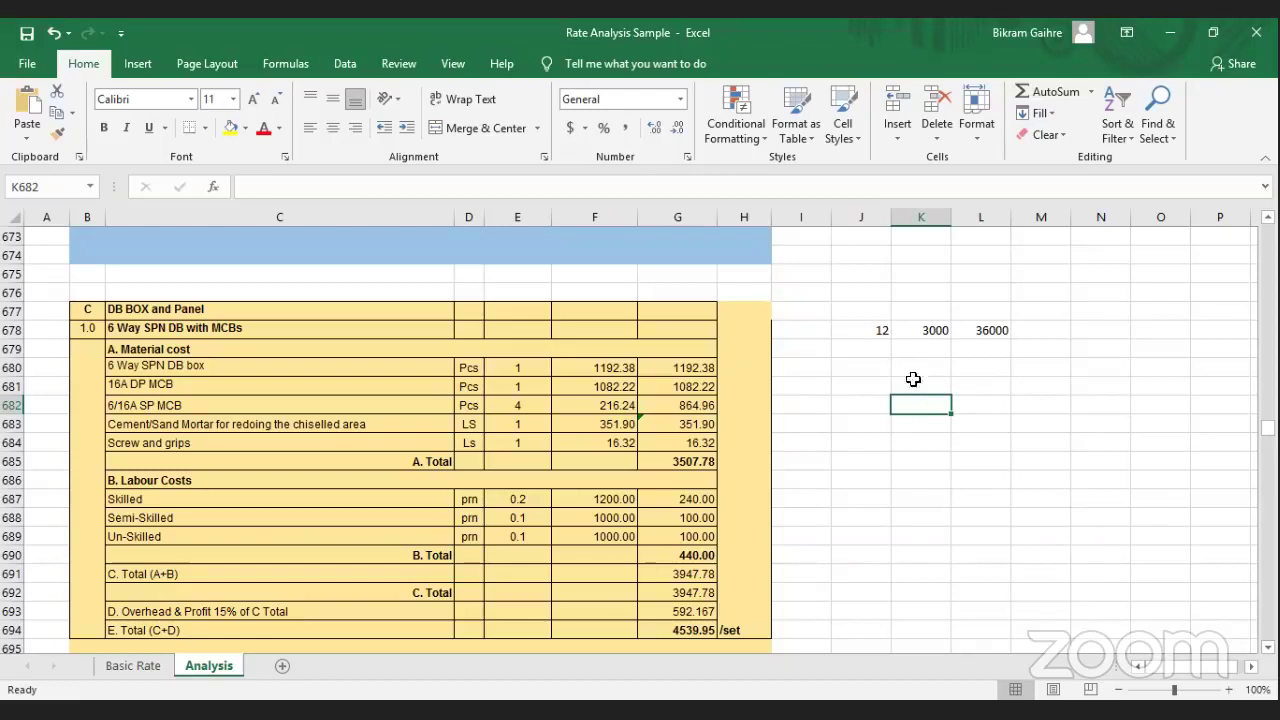
click(877, 371)
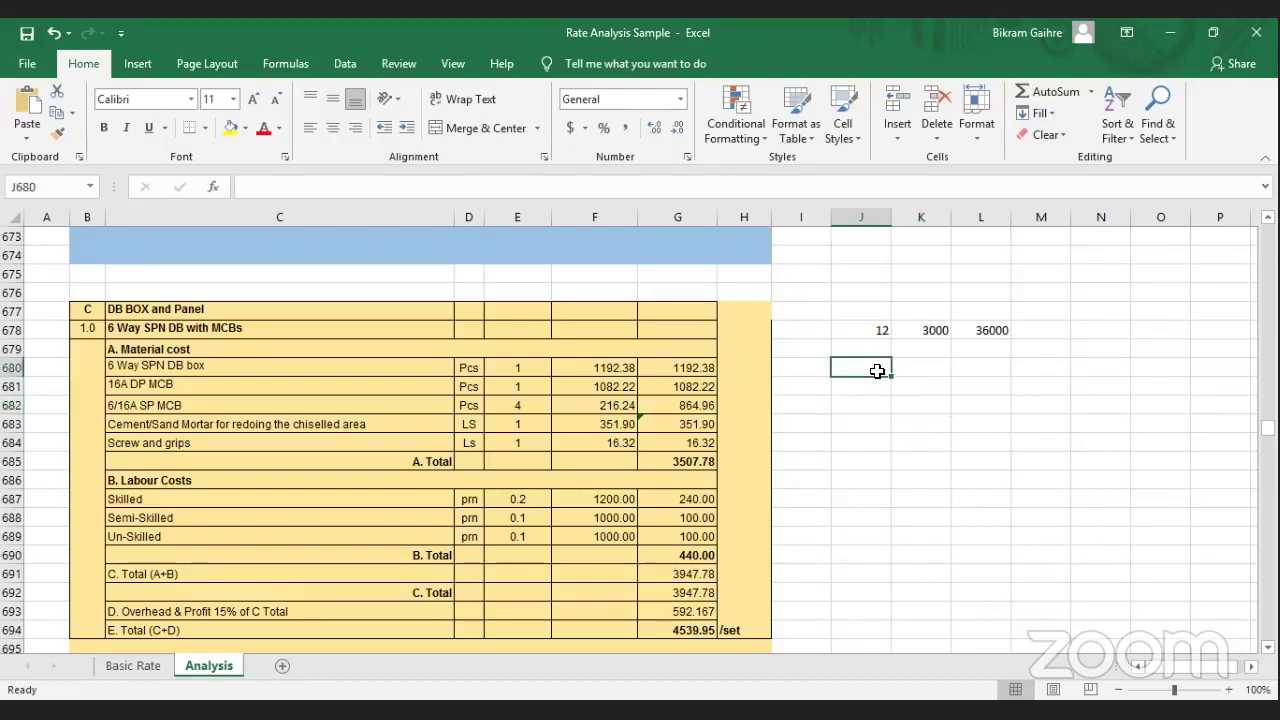
text(1.5*2)
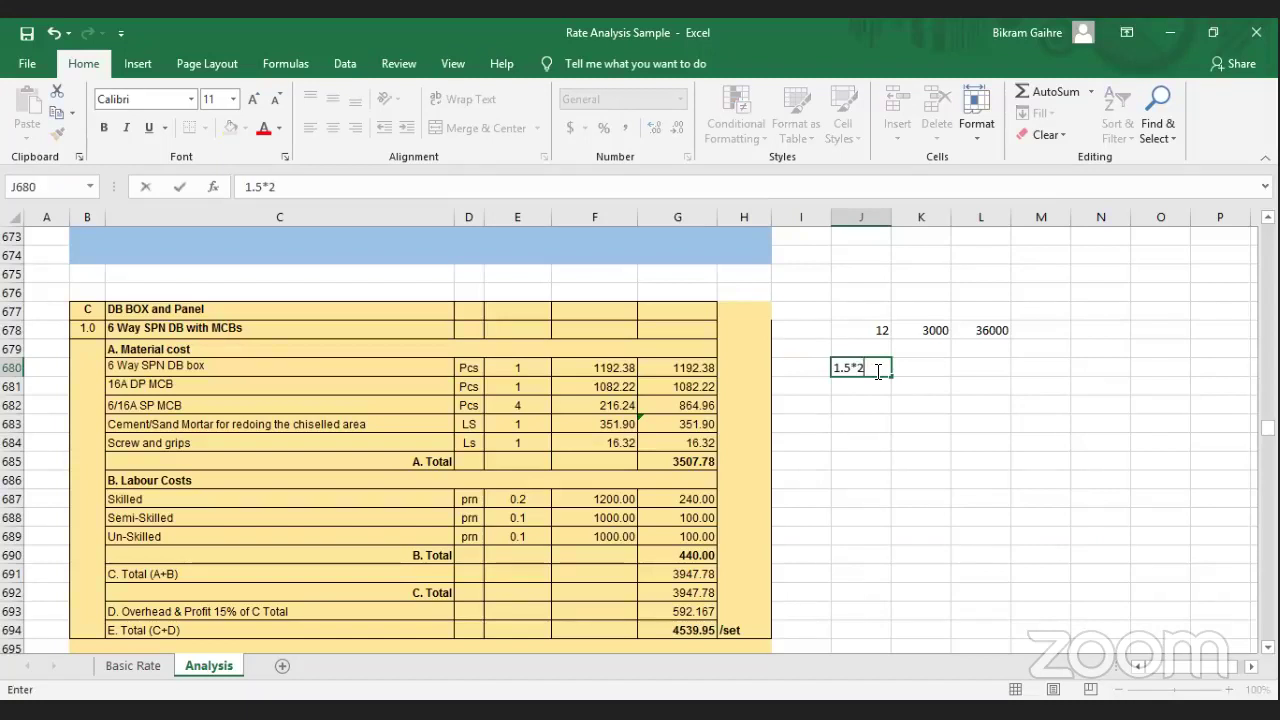
click(859, 385)
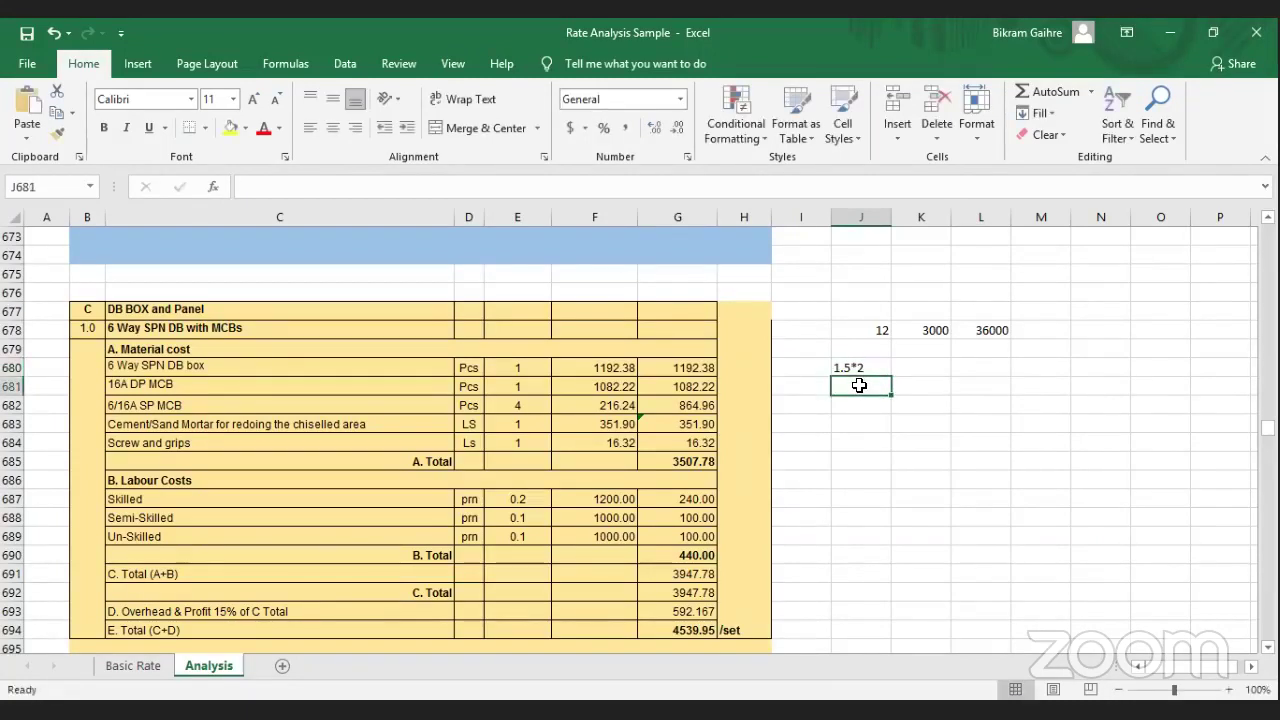
text(2*3)
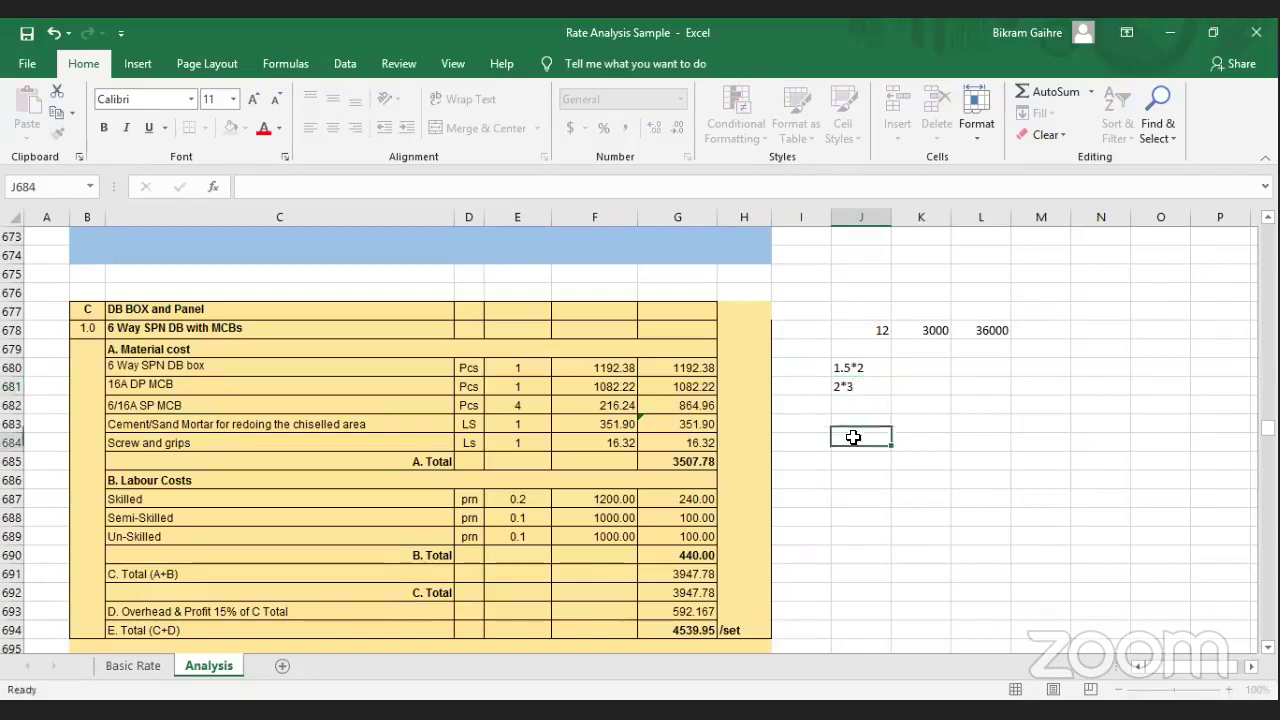
Clear the example calculations from cells I675:M683 beside the 6 Way SPN DB table
click(925, 384)
click(850, 367)
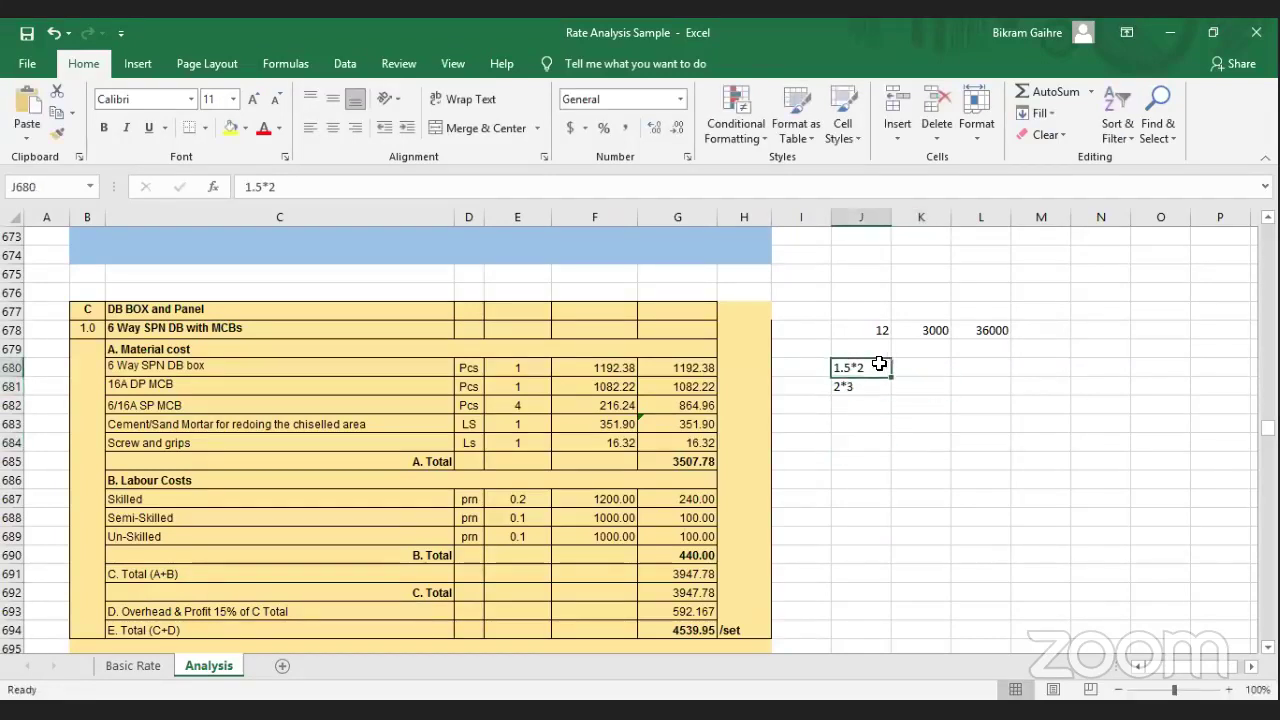
click(935, 330)
click(999, 333)
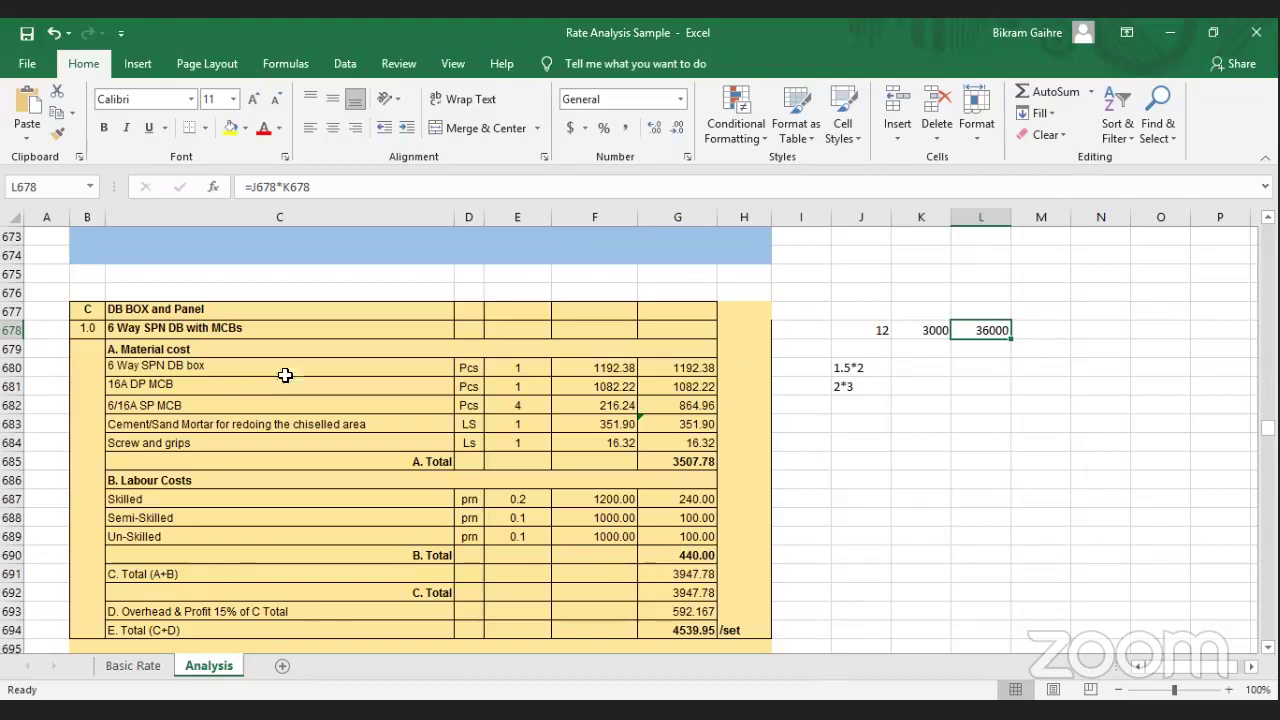
drag(823, 268, 1057, 415)
key(Delete)
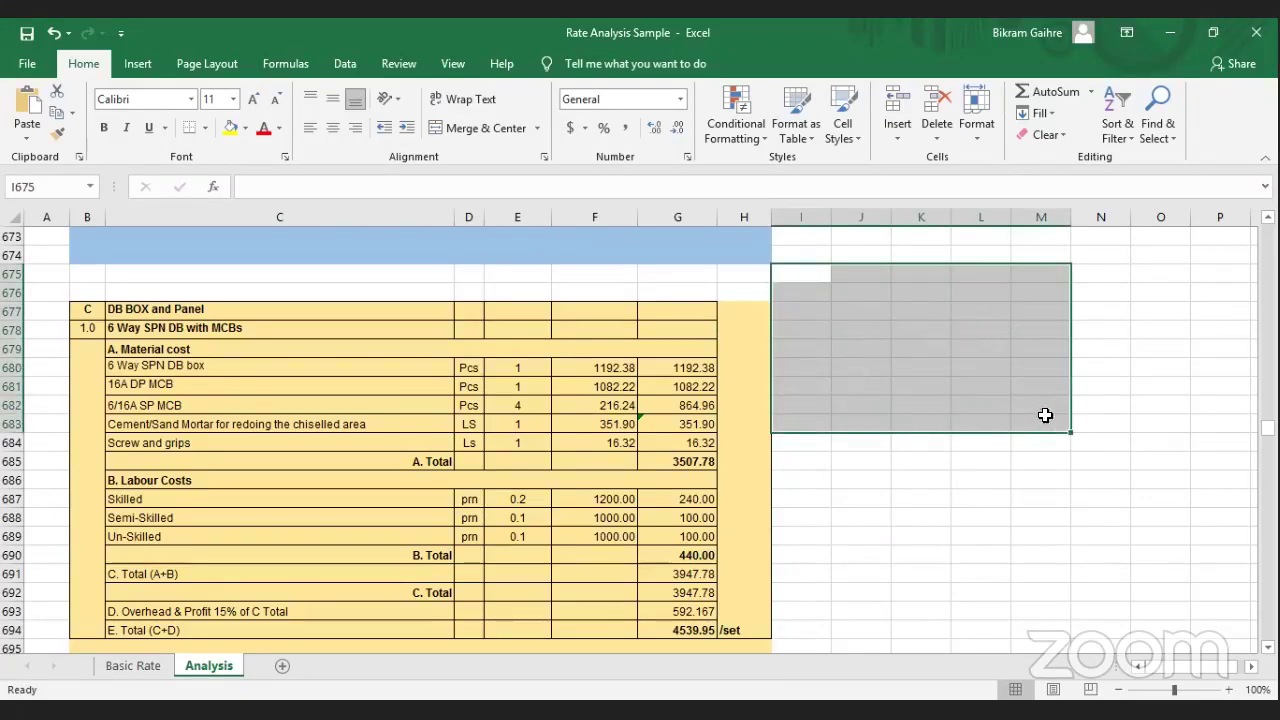
drag(860, 347, 980, 483)
click(980, 483)
click(851, 406)
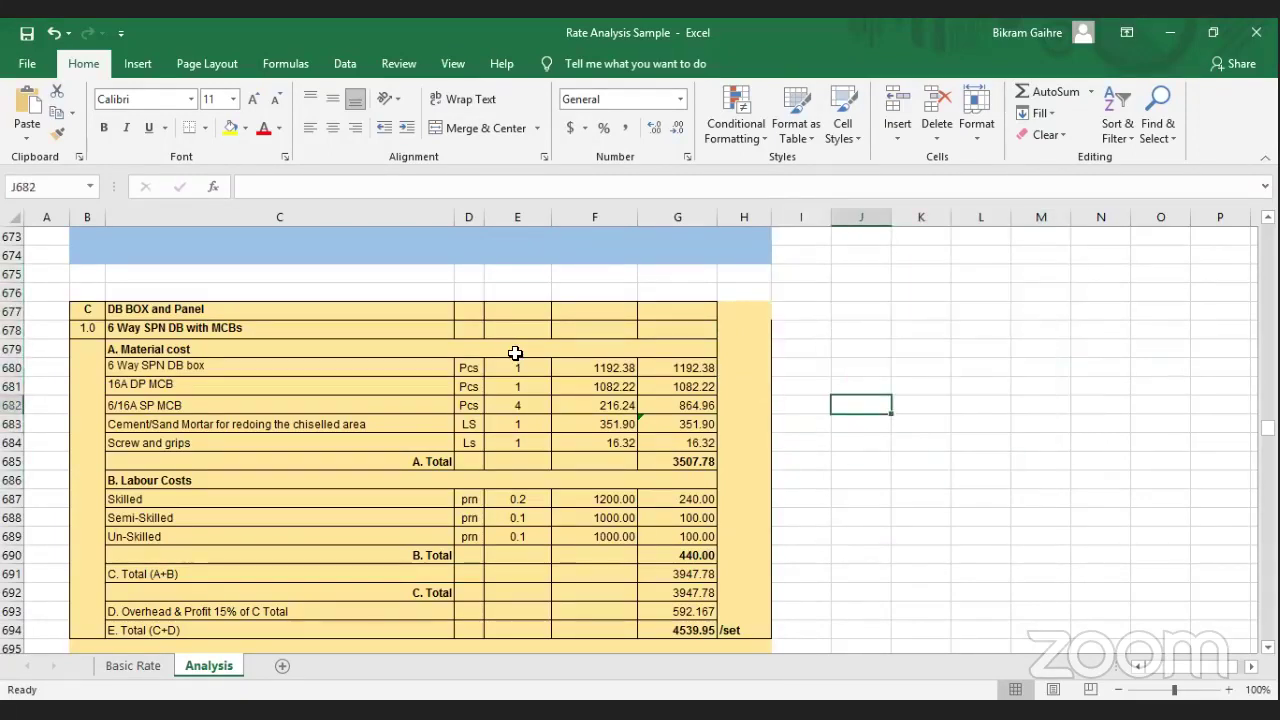
Look through the DB box, TPN DB and isolator panel analyses down to the Main panel table
scroll(323, 347, down, 1)
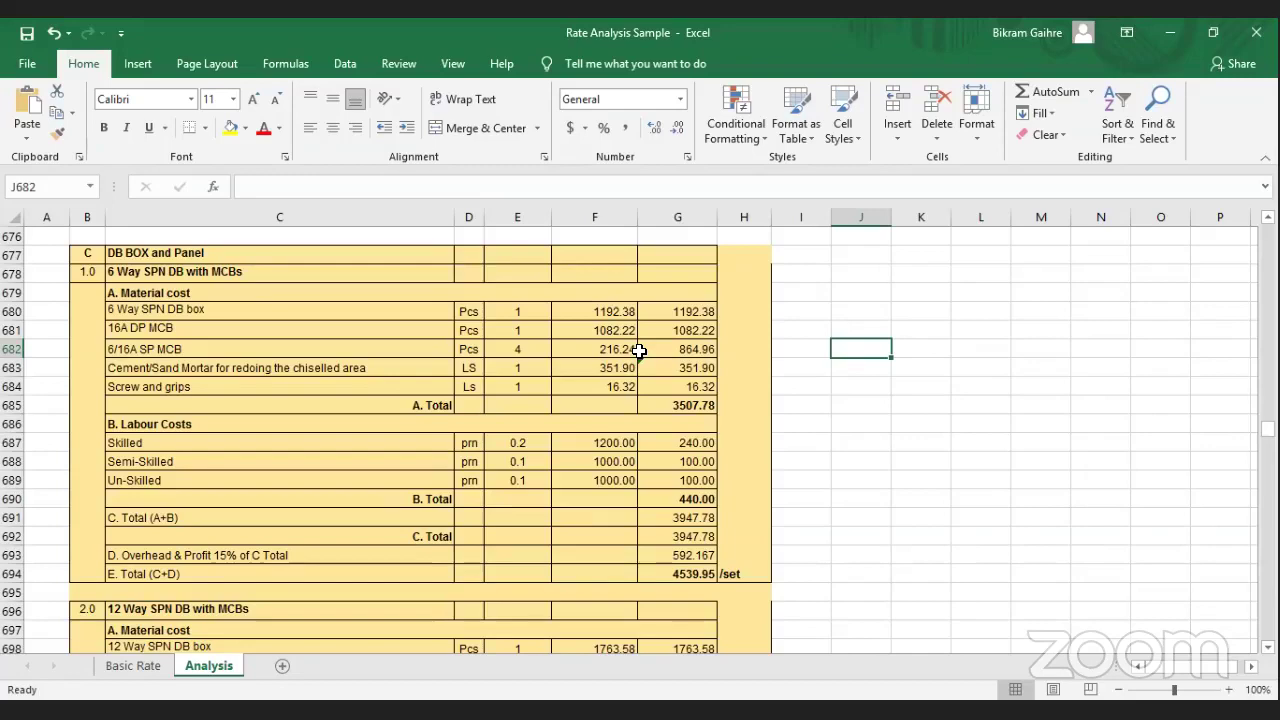
scroll(638, 350, down, 2)
scroll(373, 486, down, 8)
scroll(375, 487, down, 11)
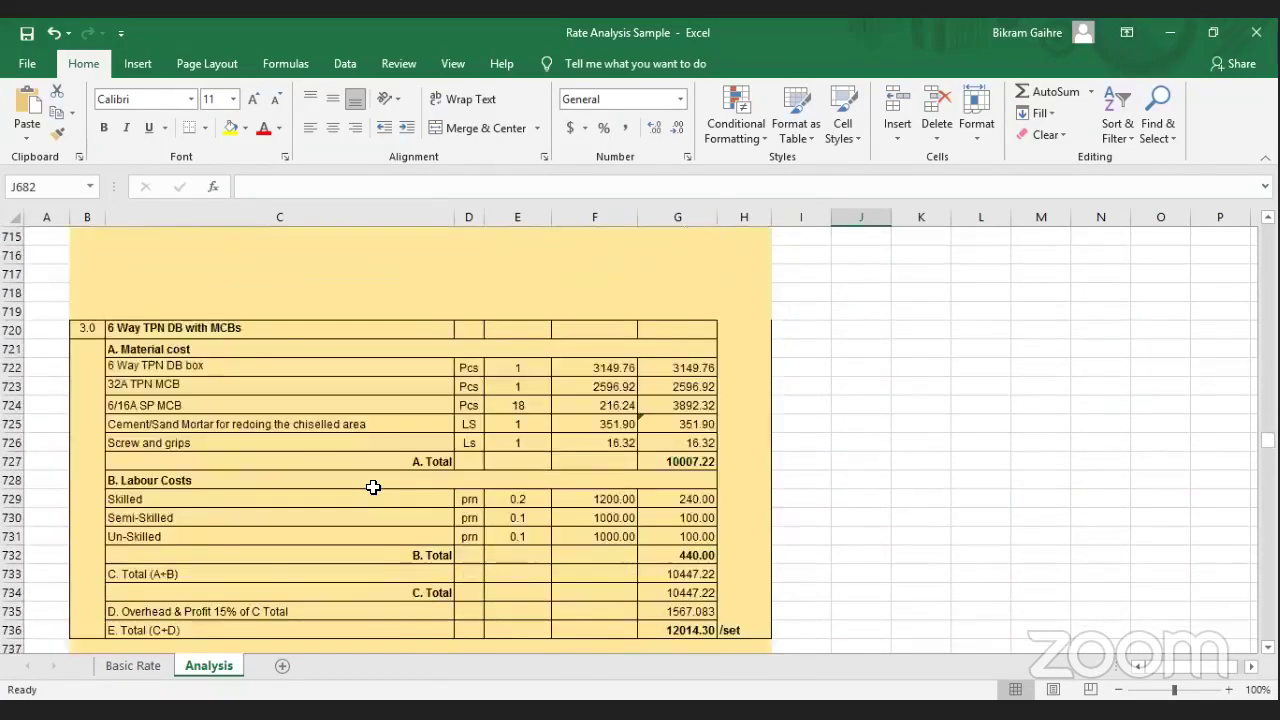
scroll(380, 487, down, 12)
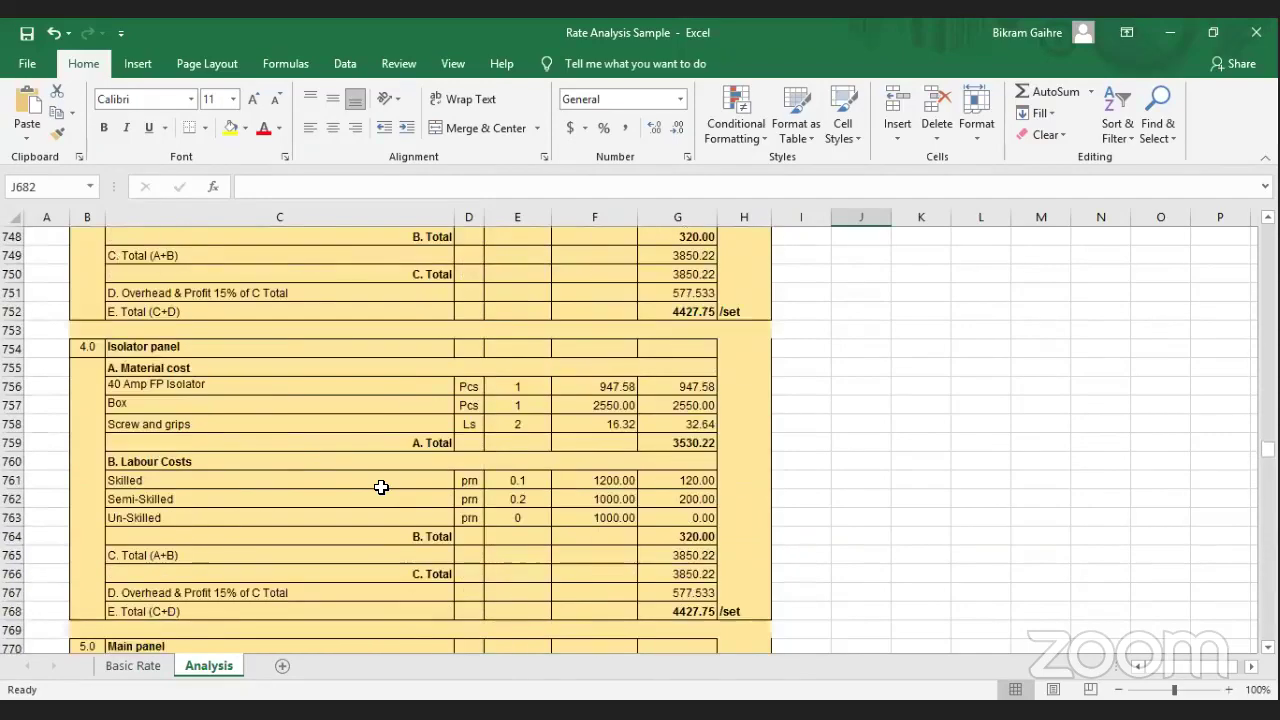
scroll(381, 487, down, 1)
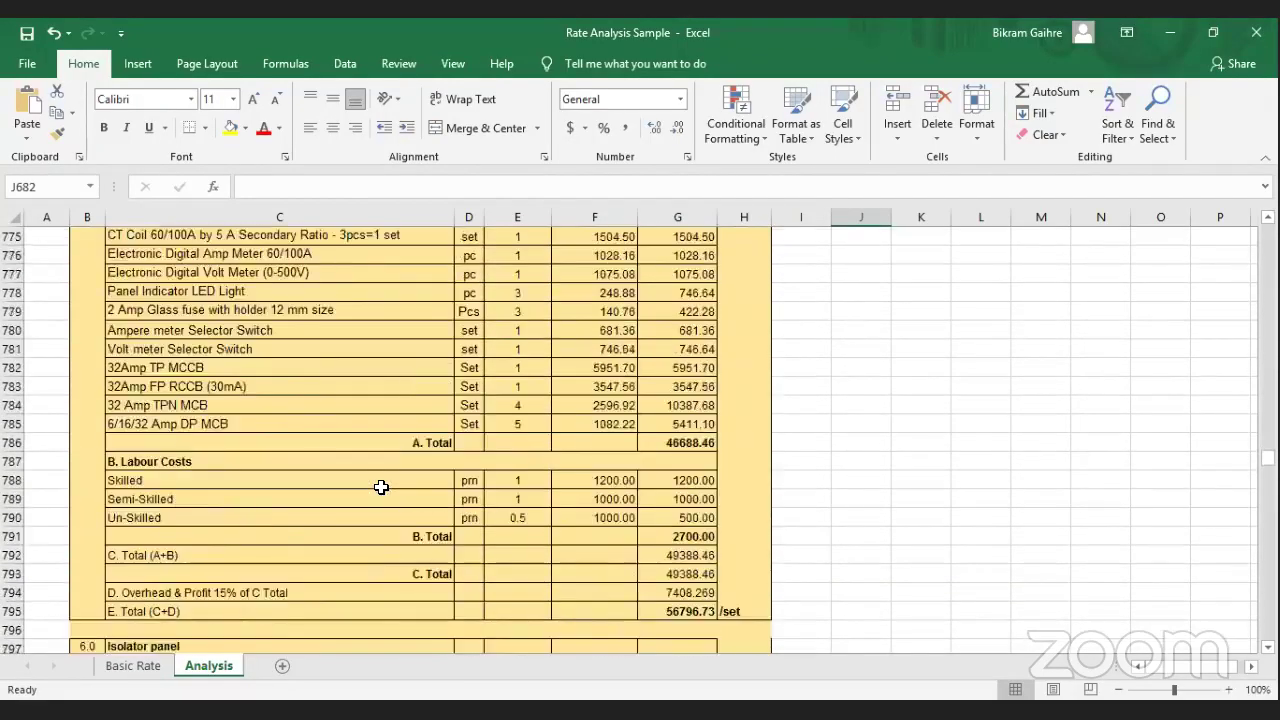
scroll(381, 487, up, 3)
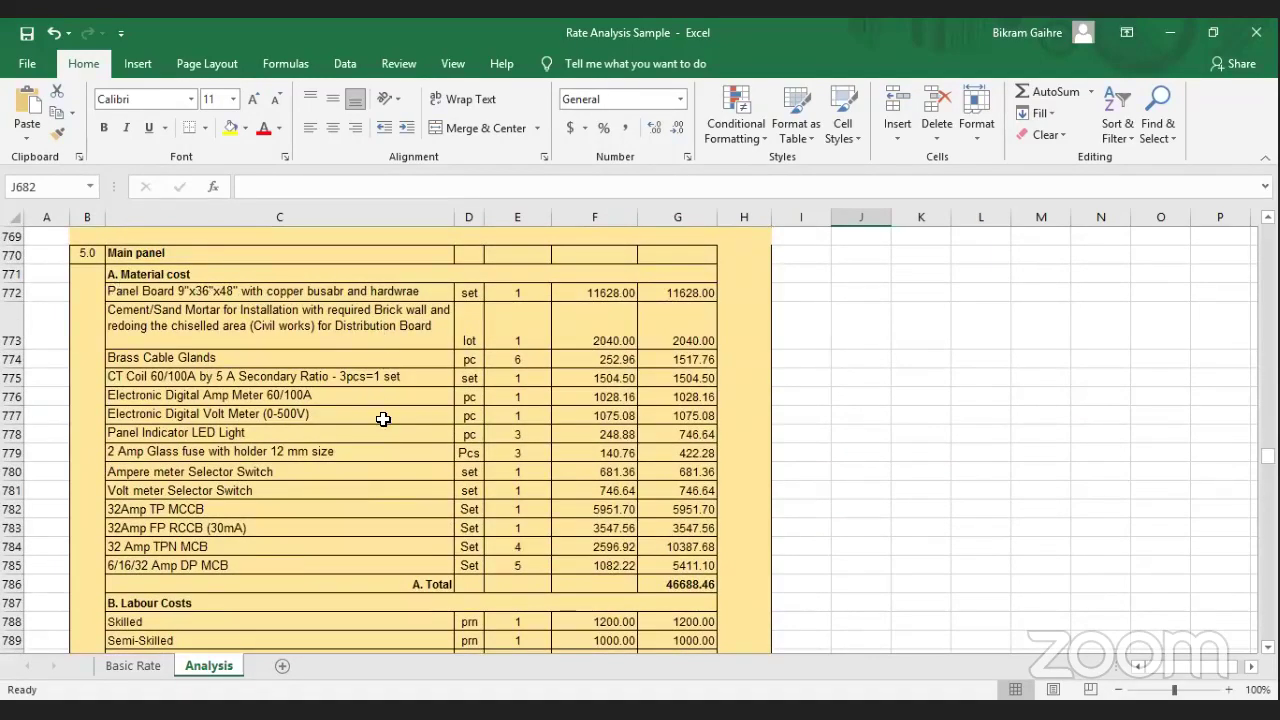
Examine the Main panel's material cost items, from the panel board and mortar to the CT coil, meters, selector switches and MCCB
click(383, 325)
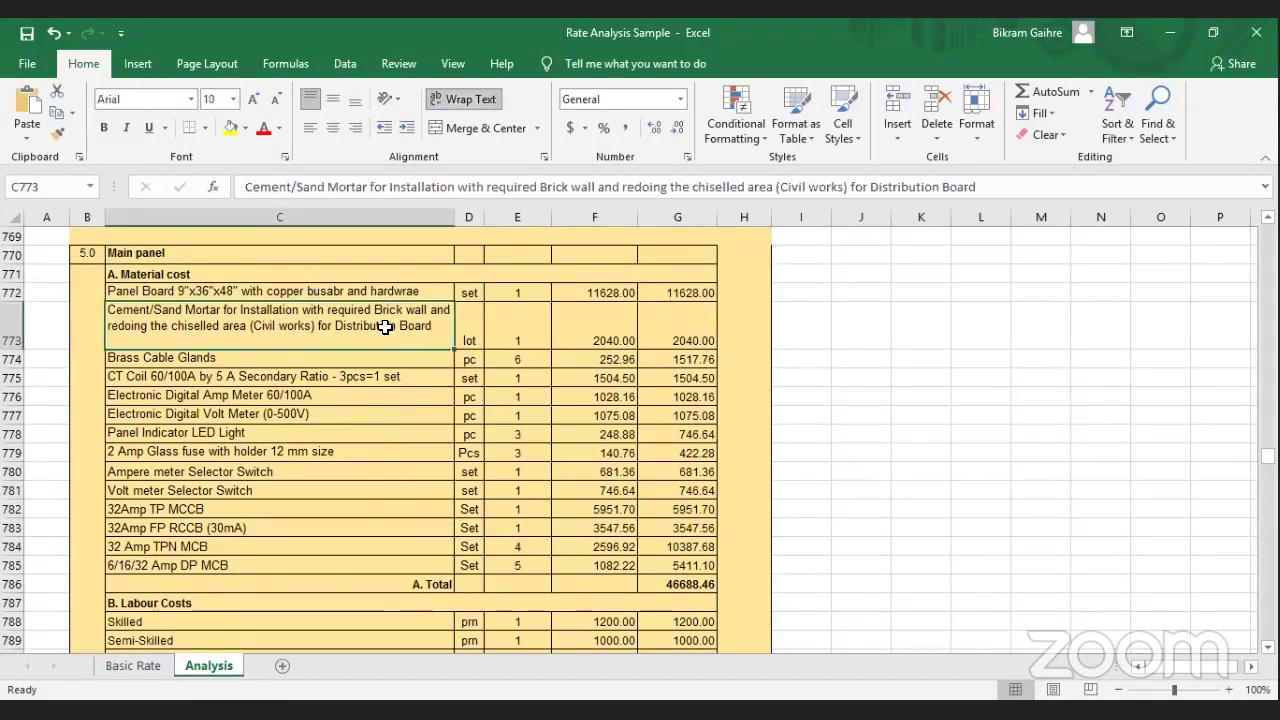
click(272, 288)
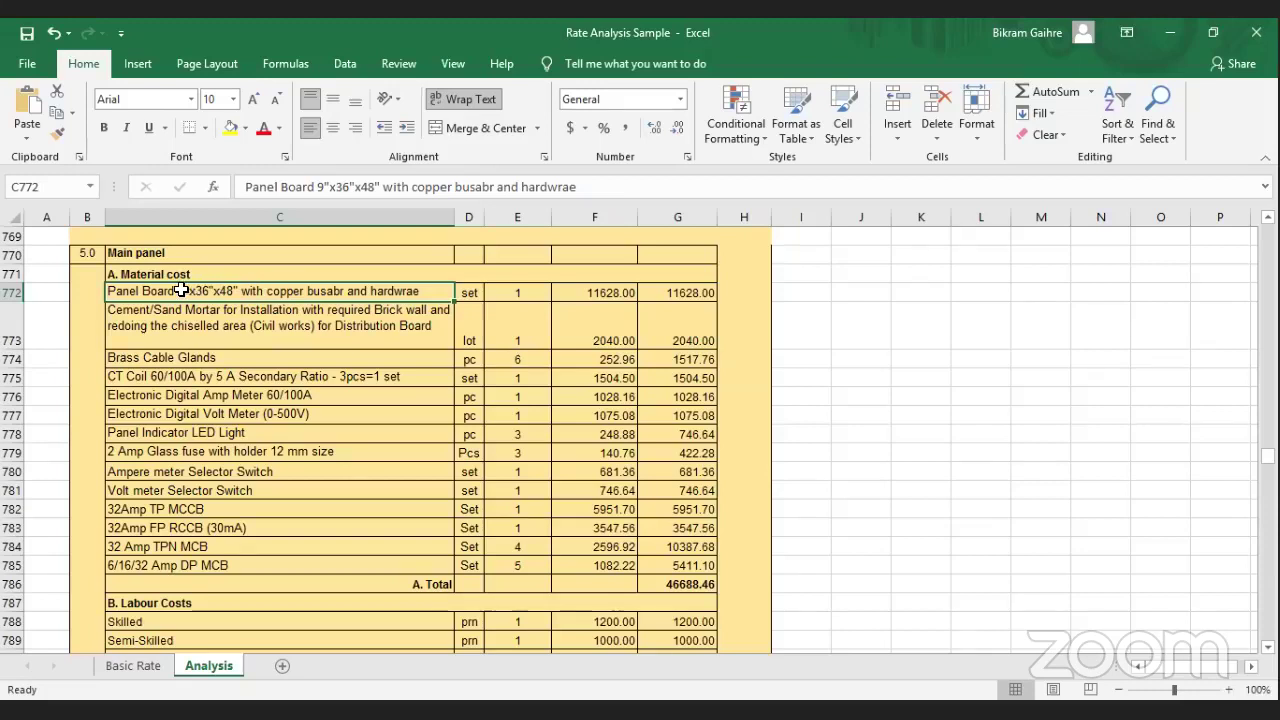
click(278, 320)
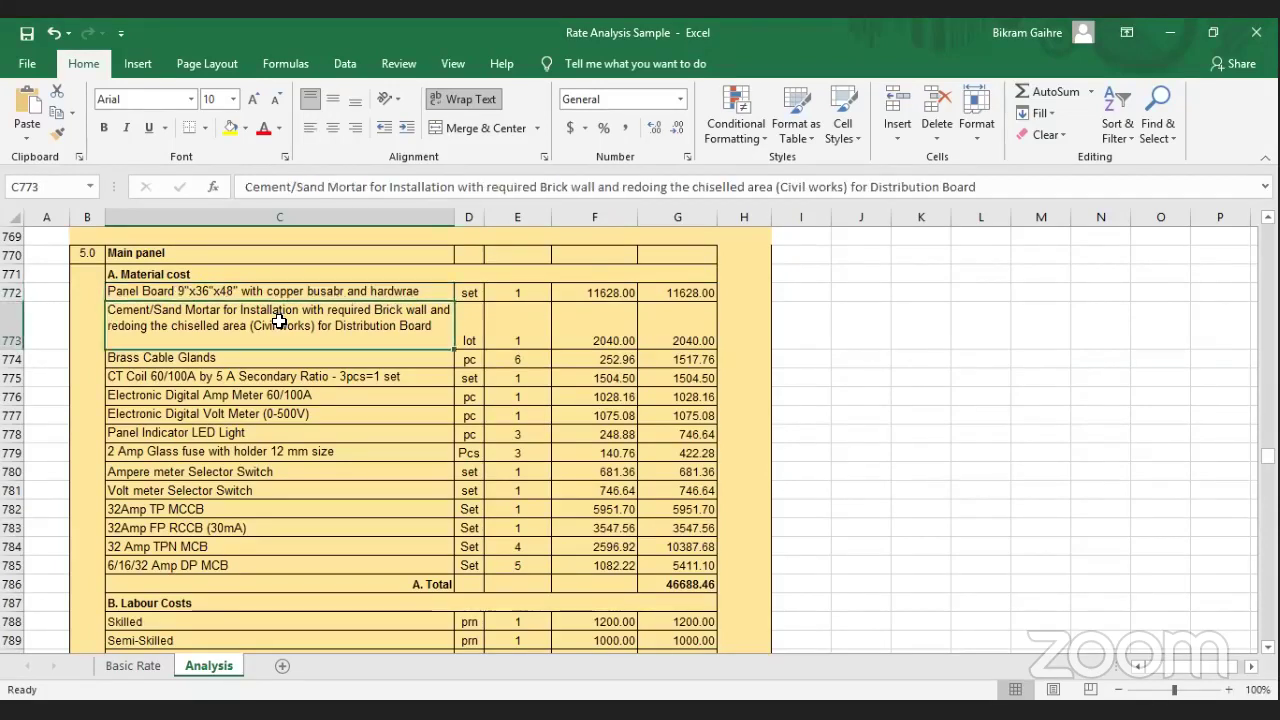
click(308, 290)
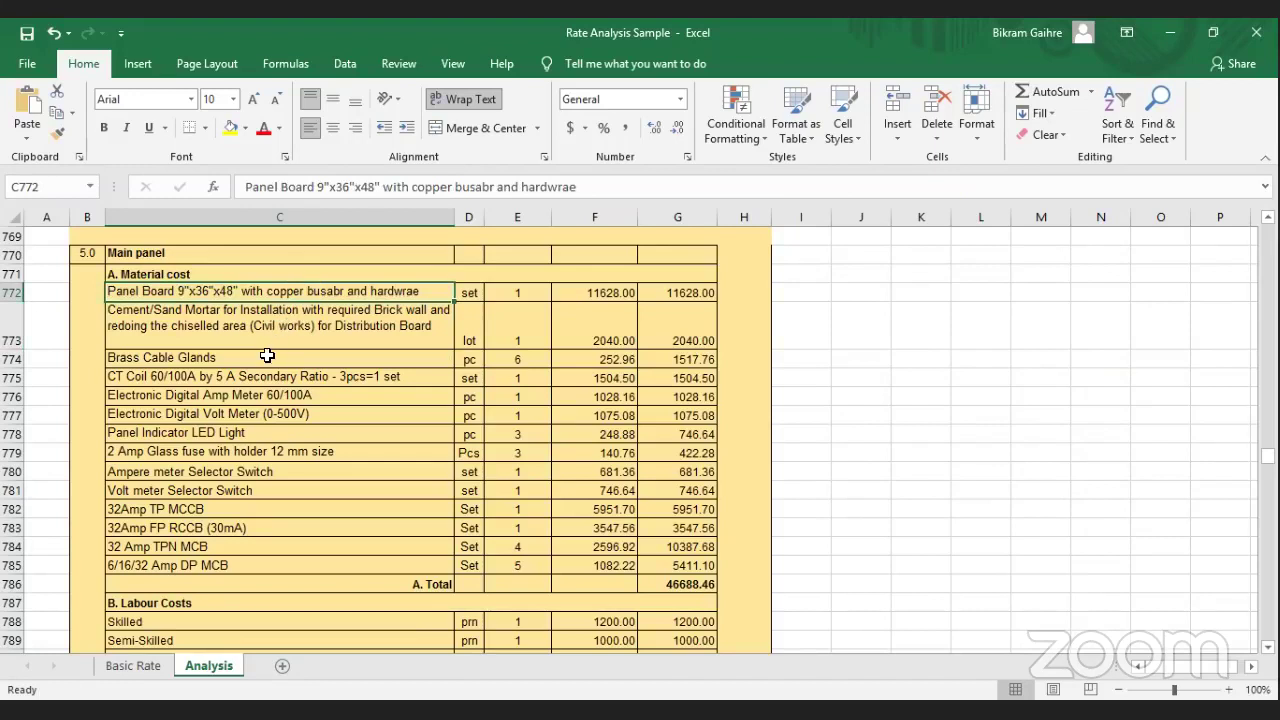
click(257, 375)
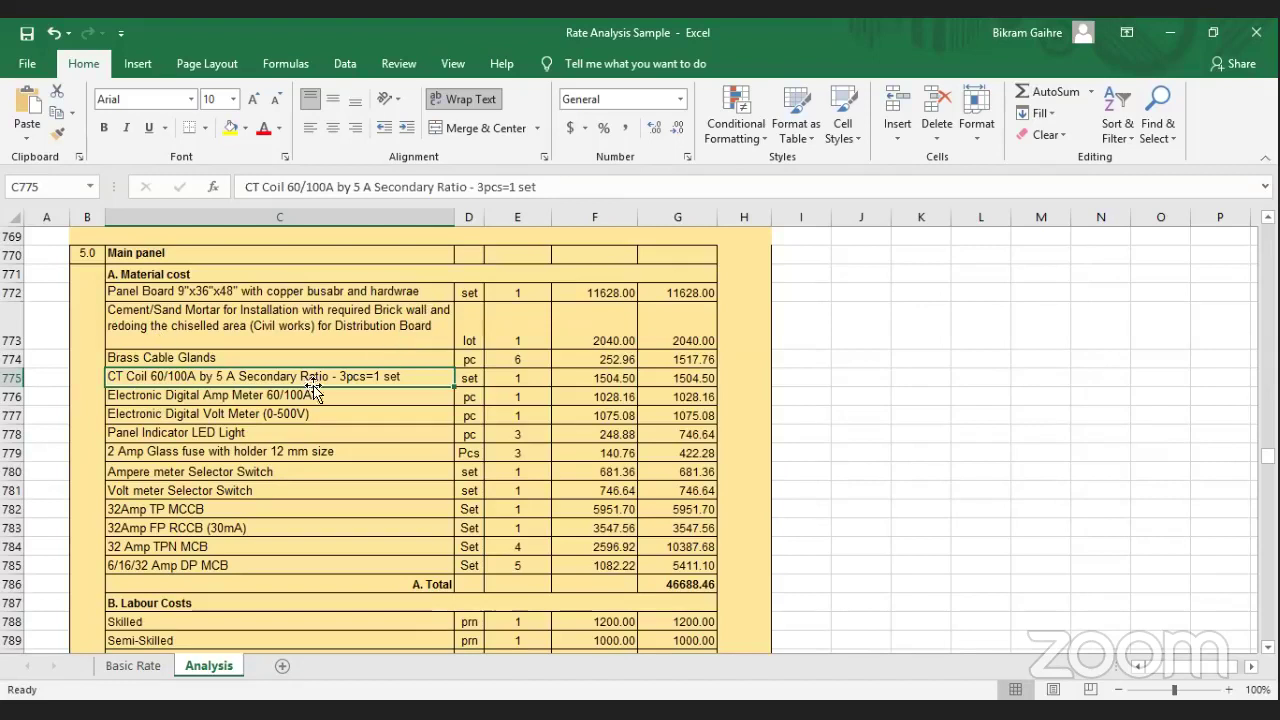
click(362, 320)
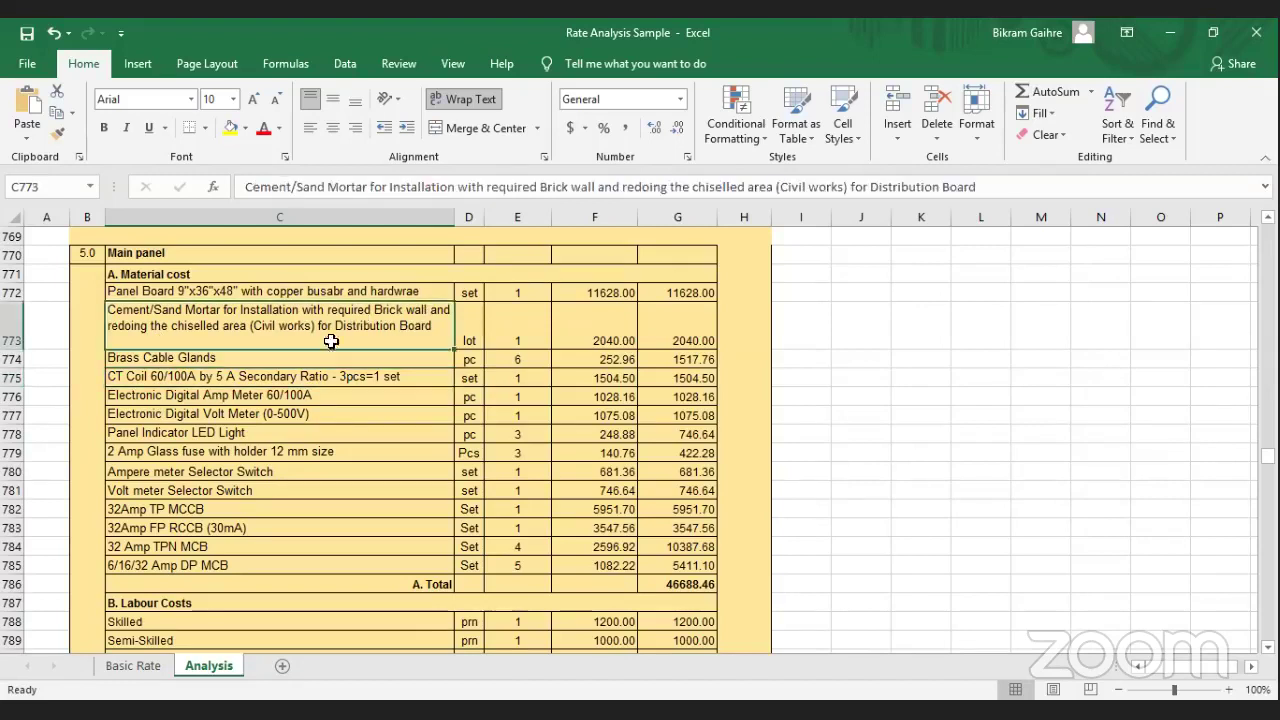
click(306, 360)
click(285, 378)
click(272, 396)
click(264, 434)
click(250, 471)
click(240, 509)
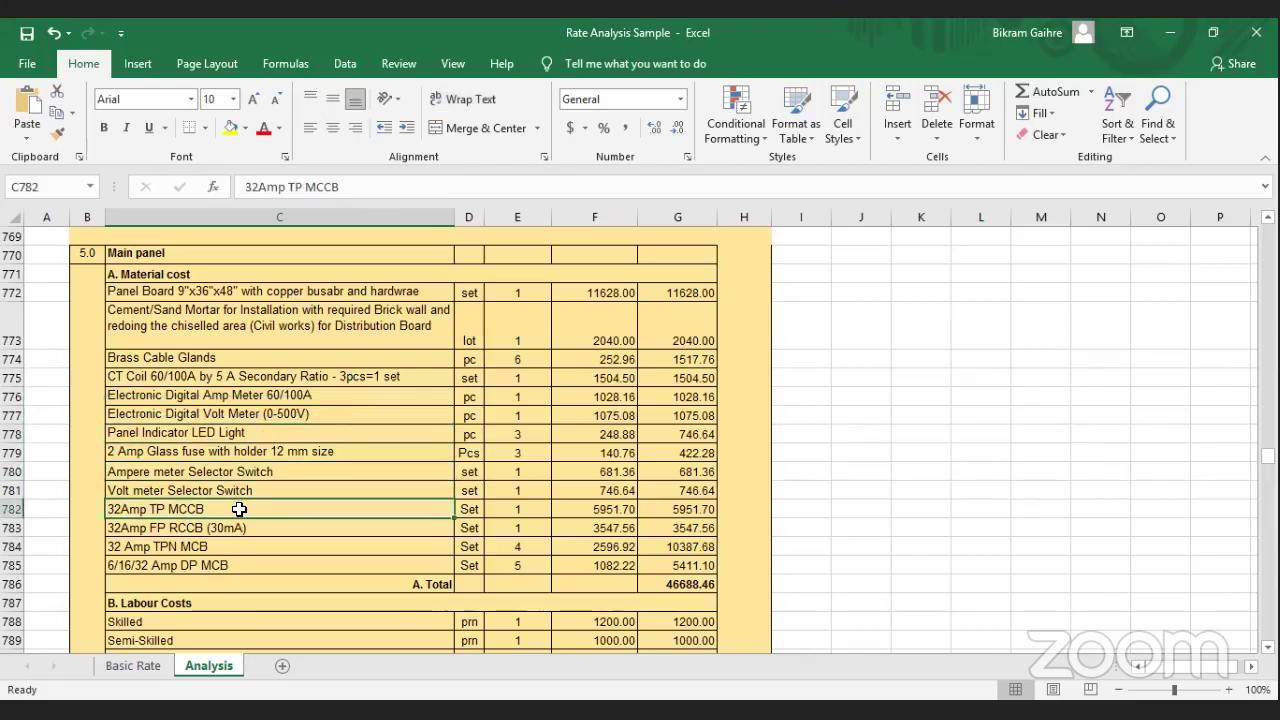
click(326, 417)
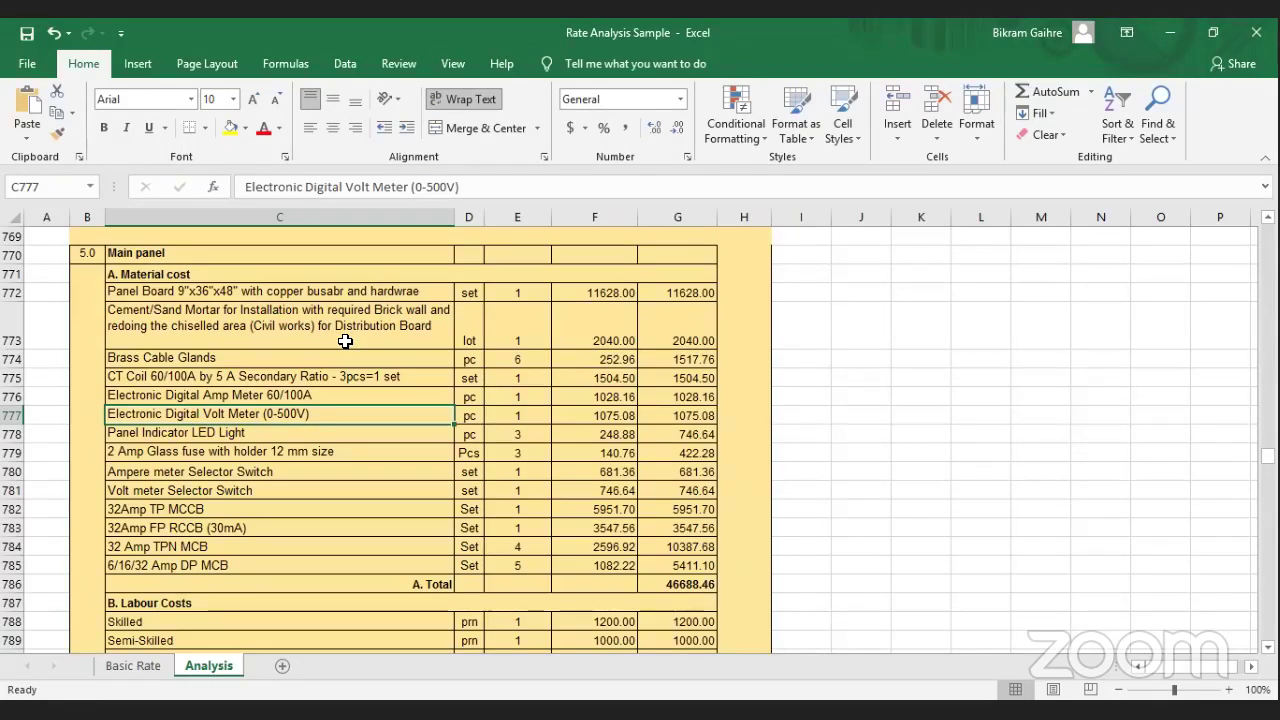
click(221, 291)
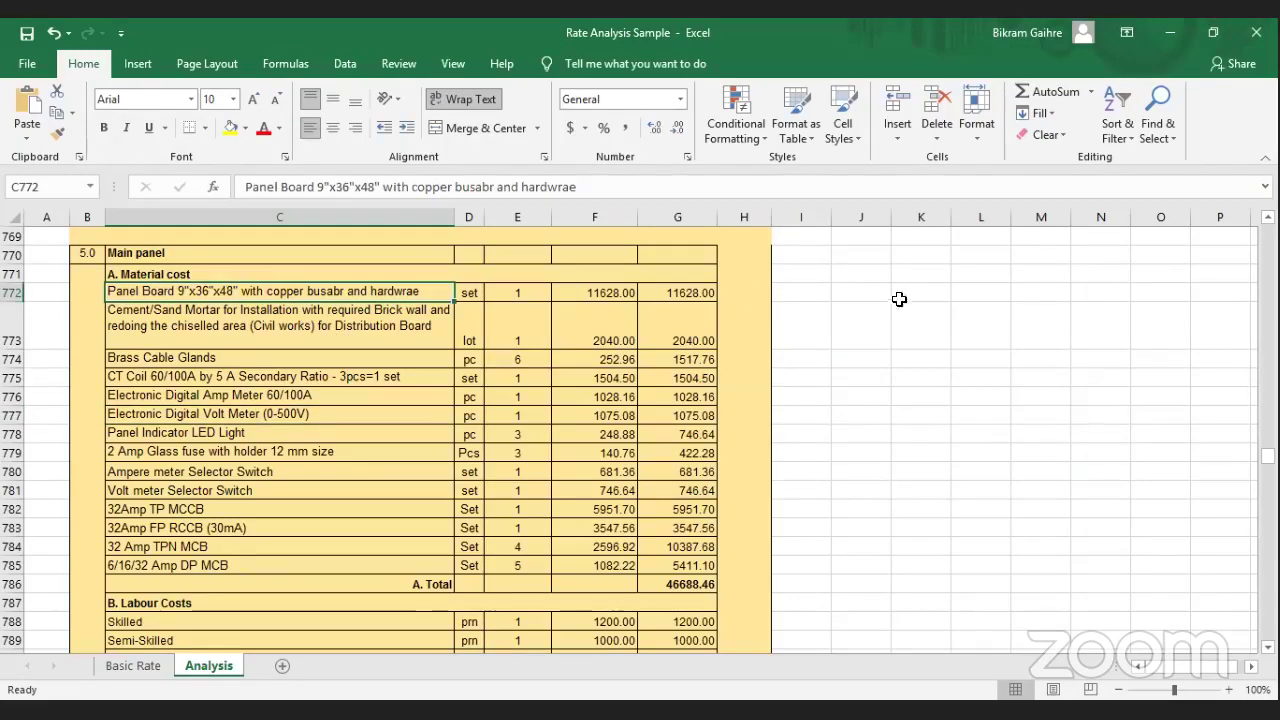
Enter 6*10 as a plain entry in cell K773, beside the Main panel table
click(920, 336)
text(6*10)
click(920, 396)
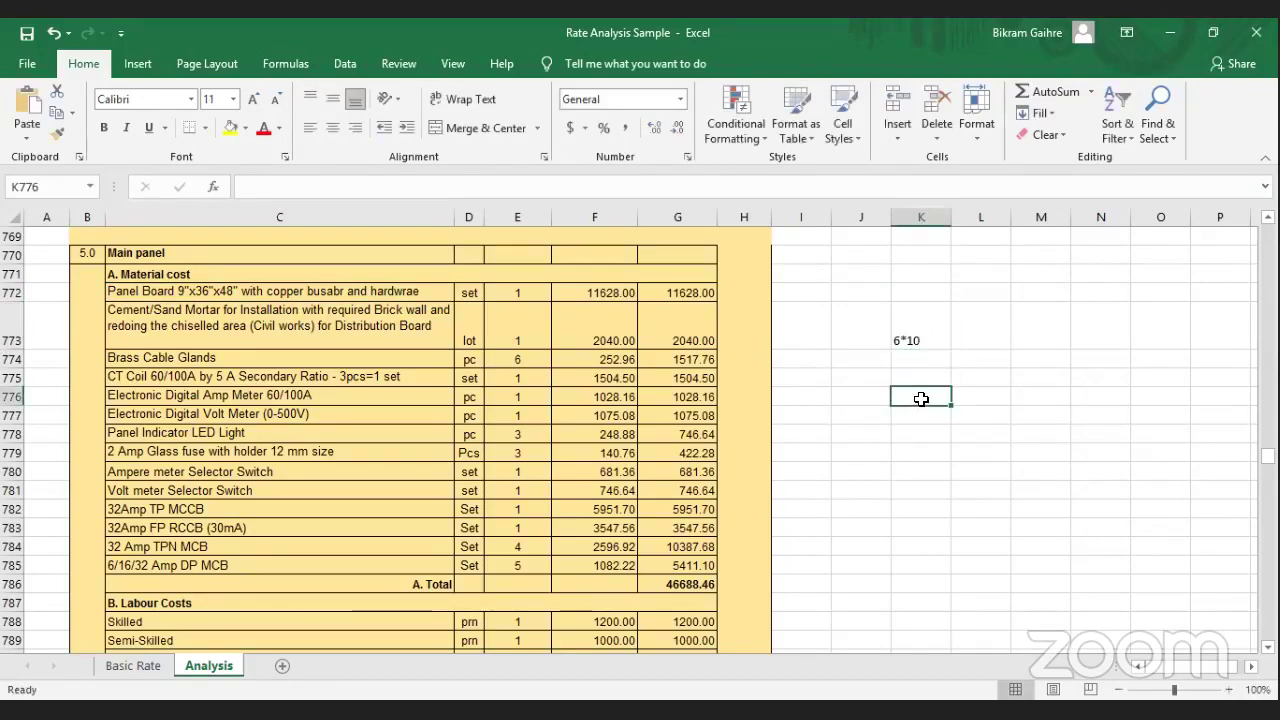
click(975, 333)
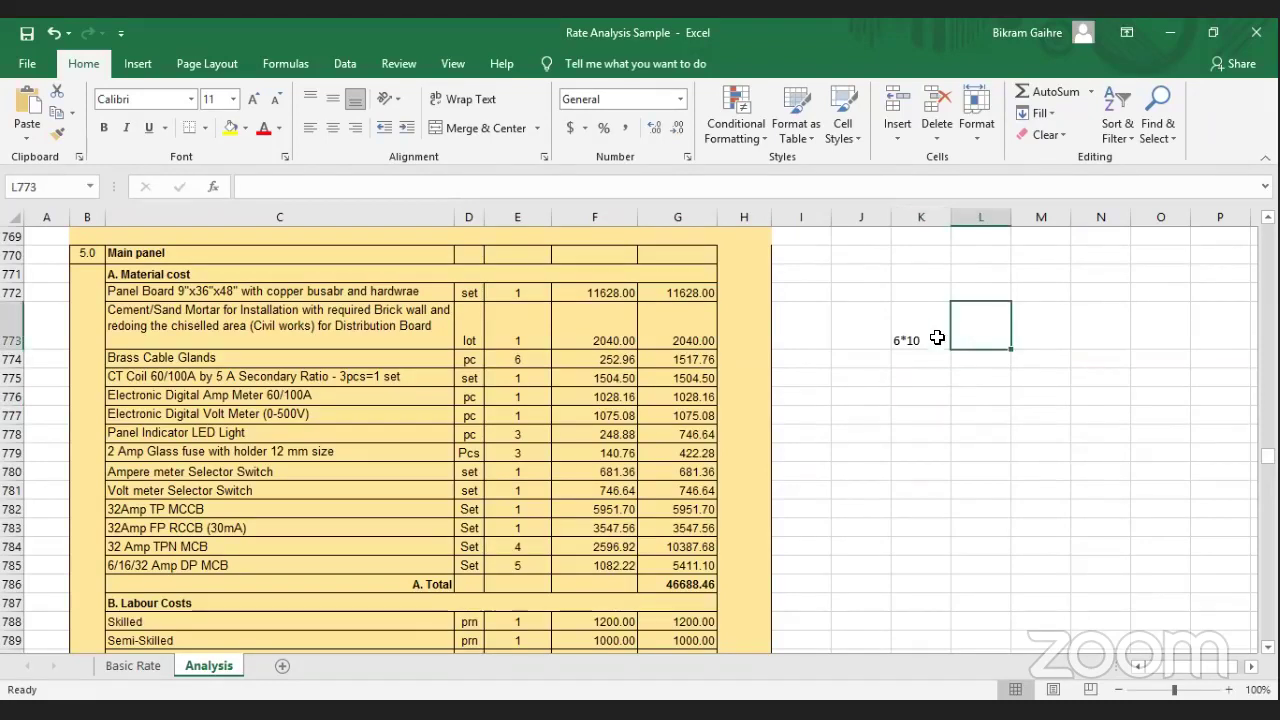
Replace the entry in cell K773 with the formula =60*3000 and clear the cell again
click(927, 331)
text(60)
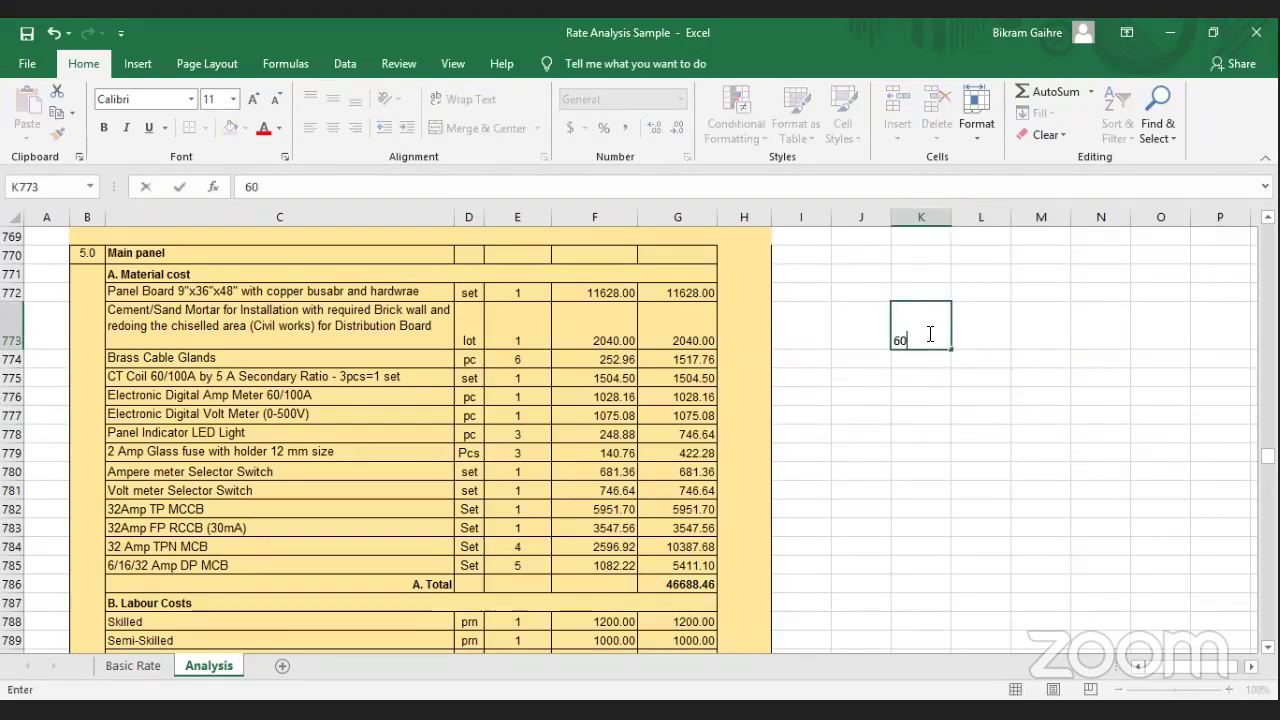
click(895, 342)
text(=)
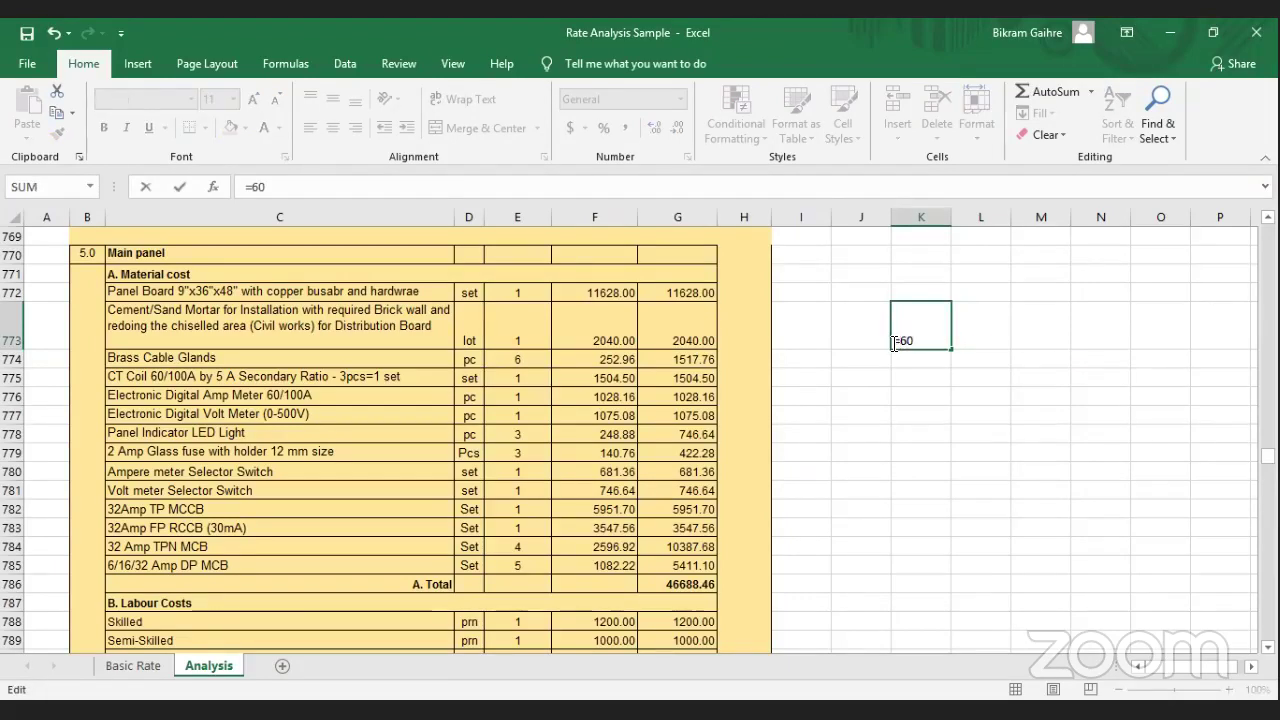
text(*300)
text(0)
key(Return)
click(935, 429)
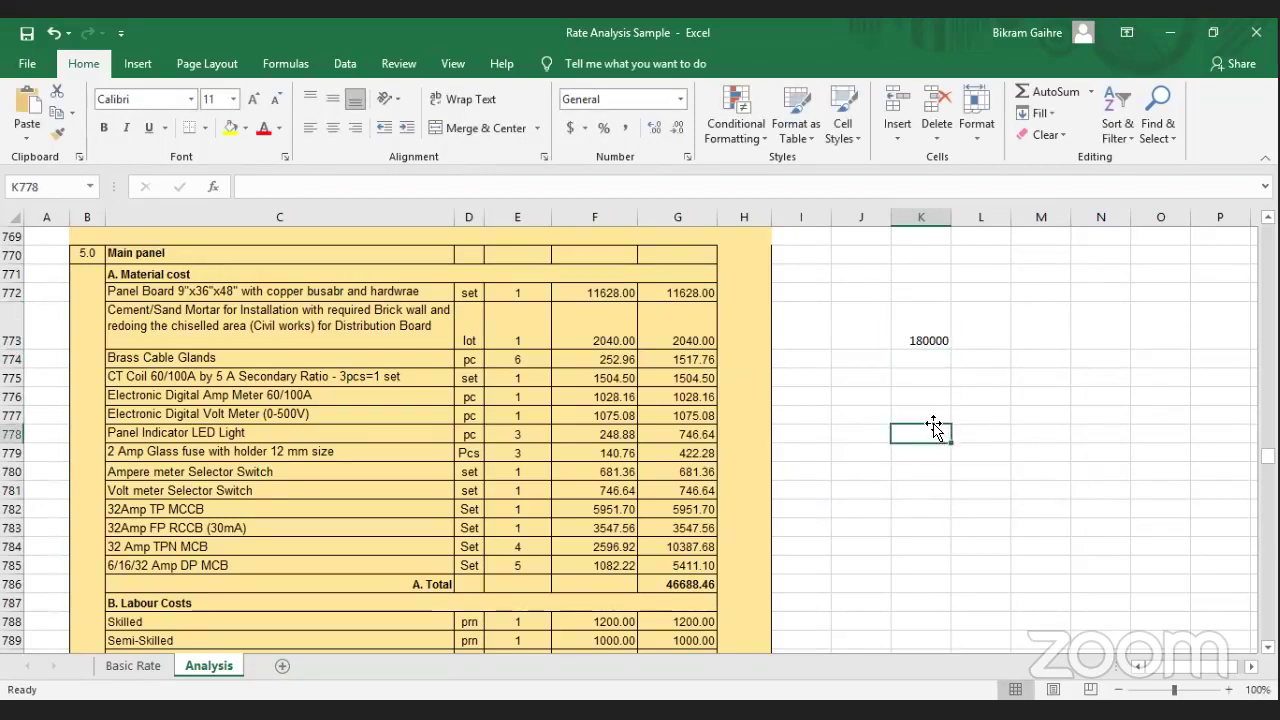
click(930, 339)
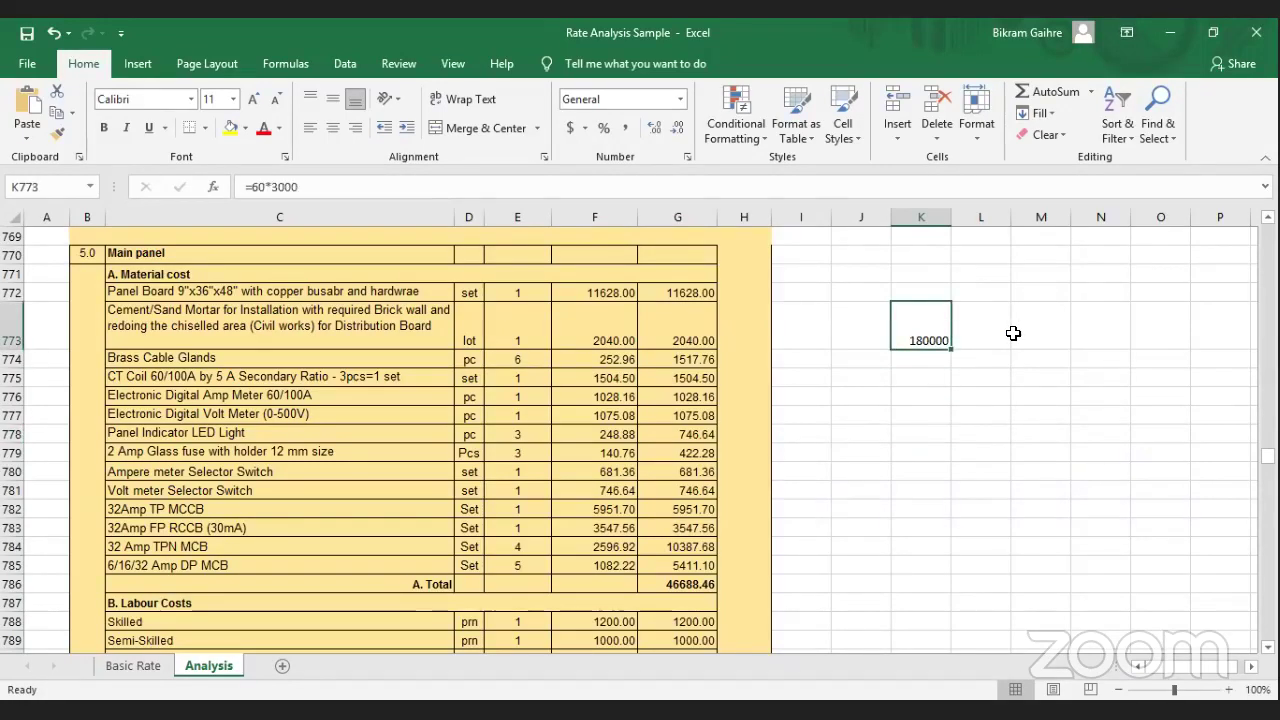
key(Delete)
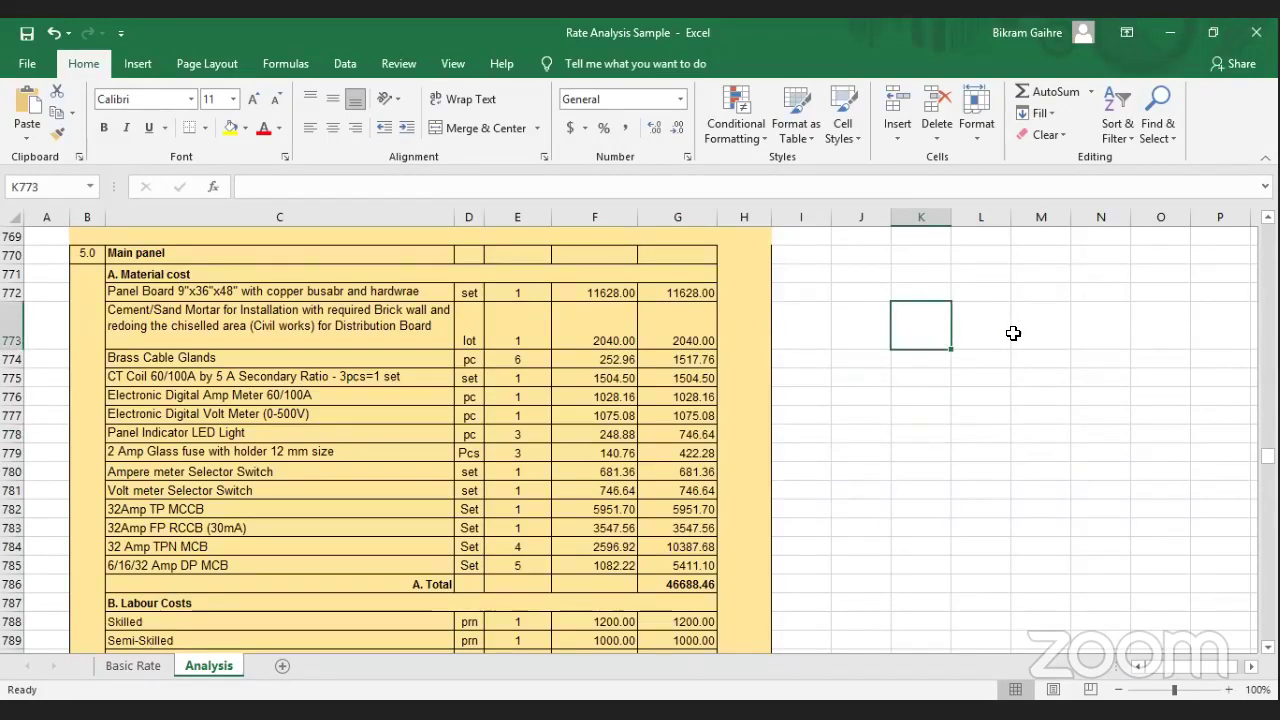
Examine the 9" Exhaust Fan's material items, quantities and rates in the Lights and Fan Fixtures section
scroll(358, 401, down, 9)
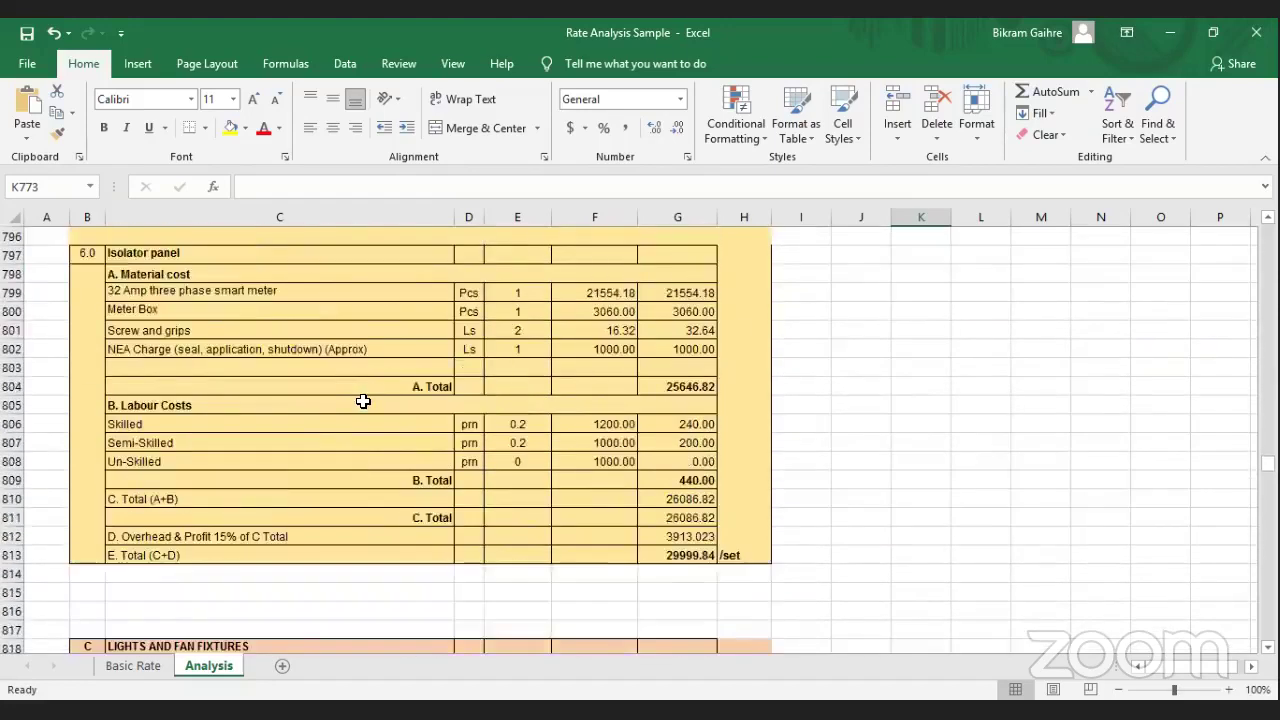
scroll(363, 401, down, 6)
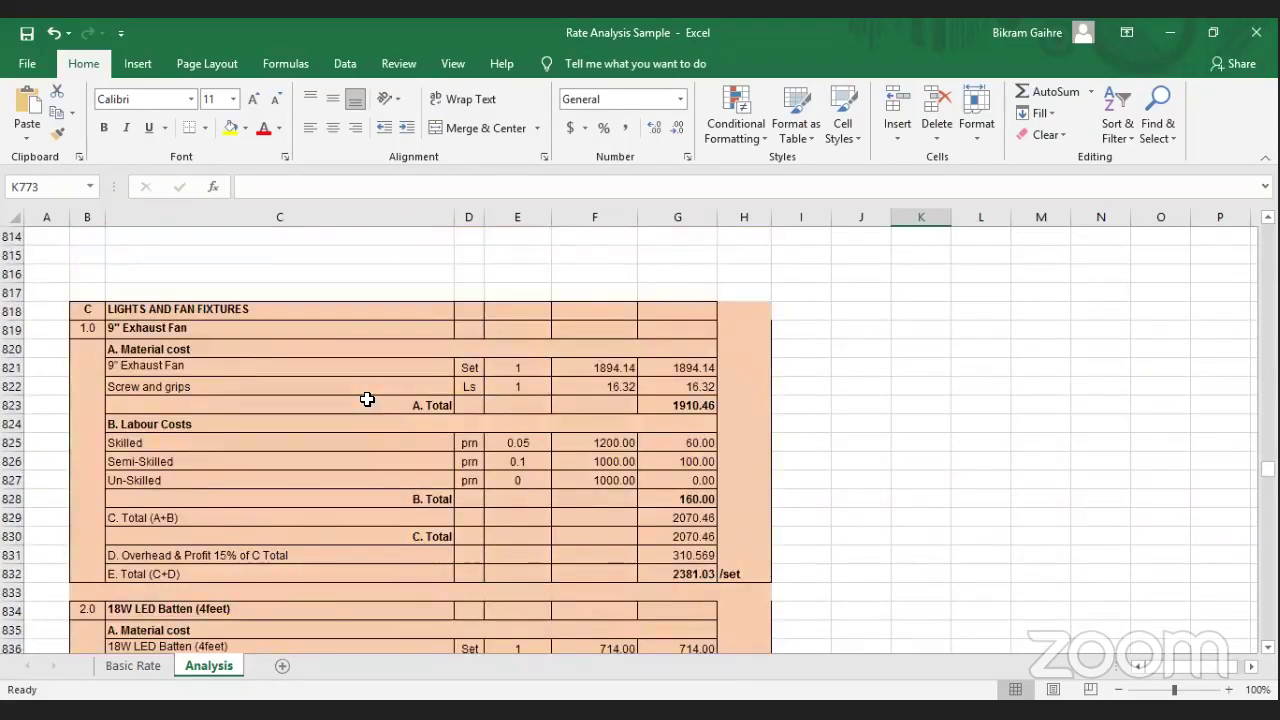
scroll(361, 387, down, 1)
scroll(350, 385, down, 1)
scroll(343, 383, up, 1)
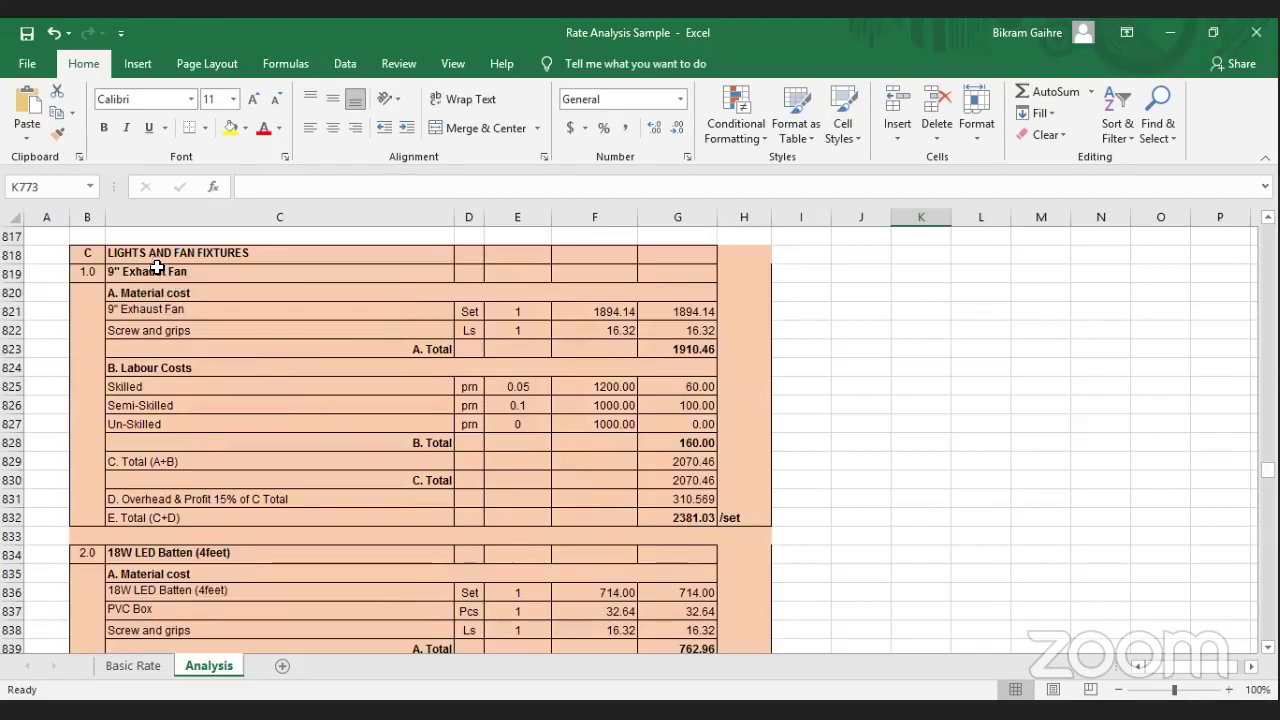
click(234, 274)
click(224, 295)
click(412, 310)
click(515, 313)
click(595, 310)
click(307, 328)
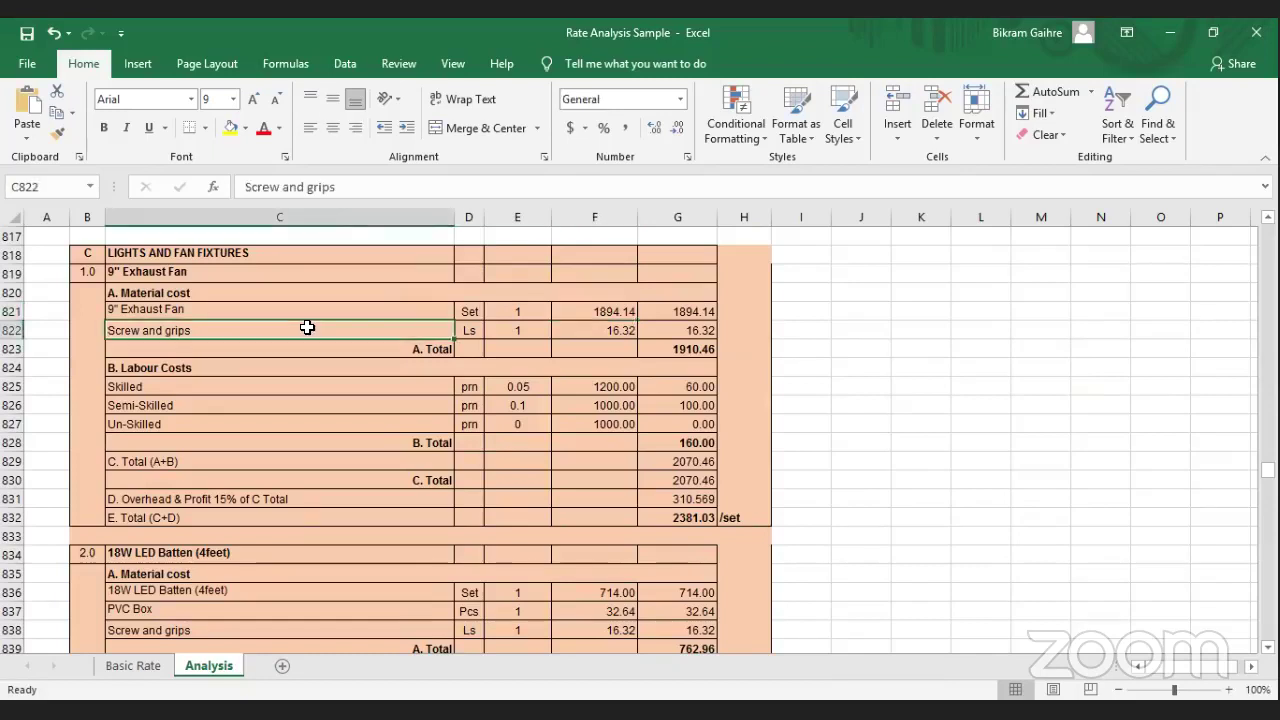
click(614, 330)
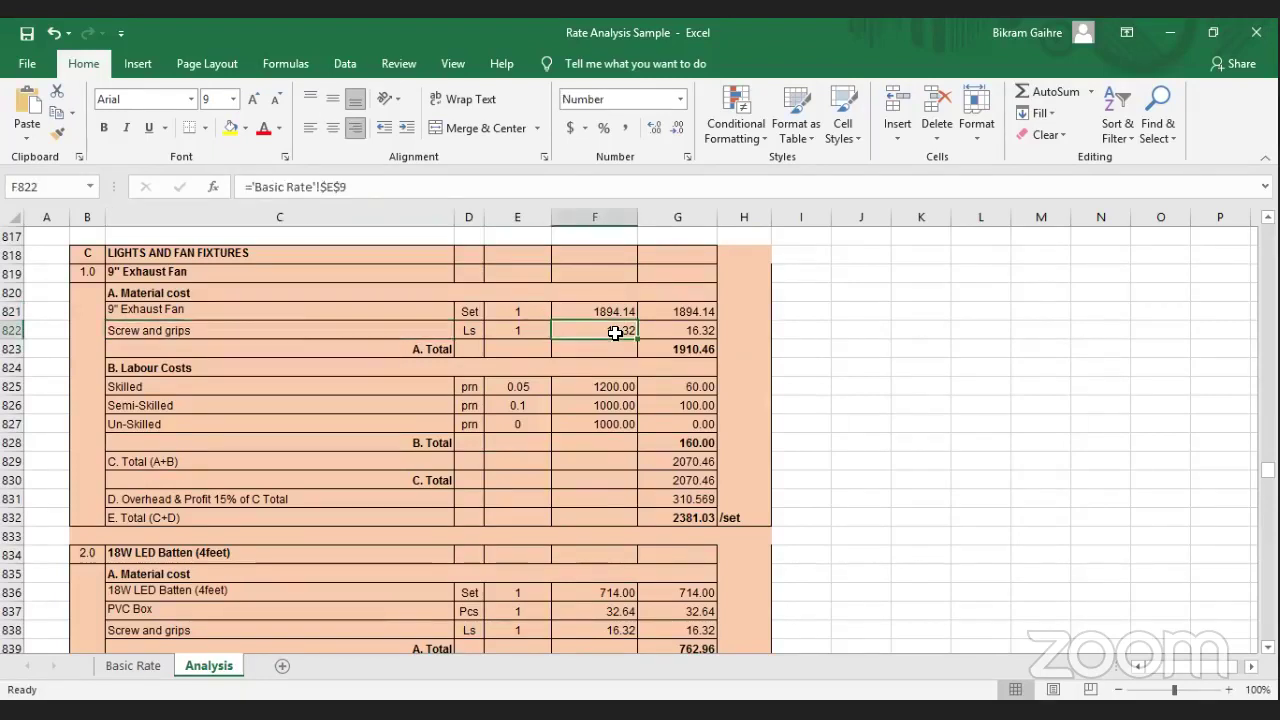
Review the 9" Exhaust Fan's labour costs and totals, along with the 18W LED Batten (4feet) table
click(271, 380)
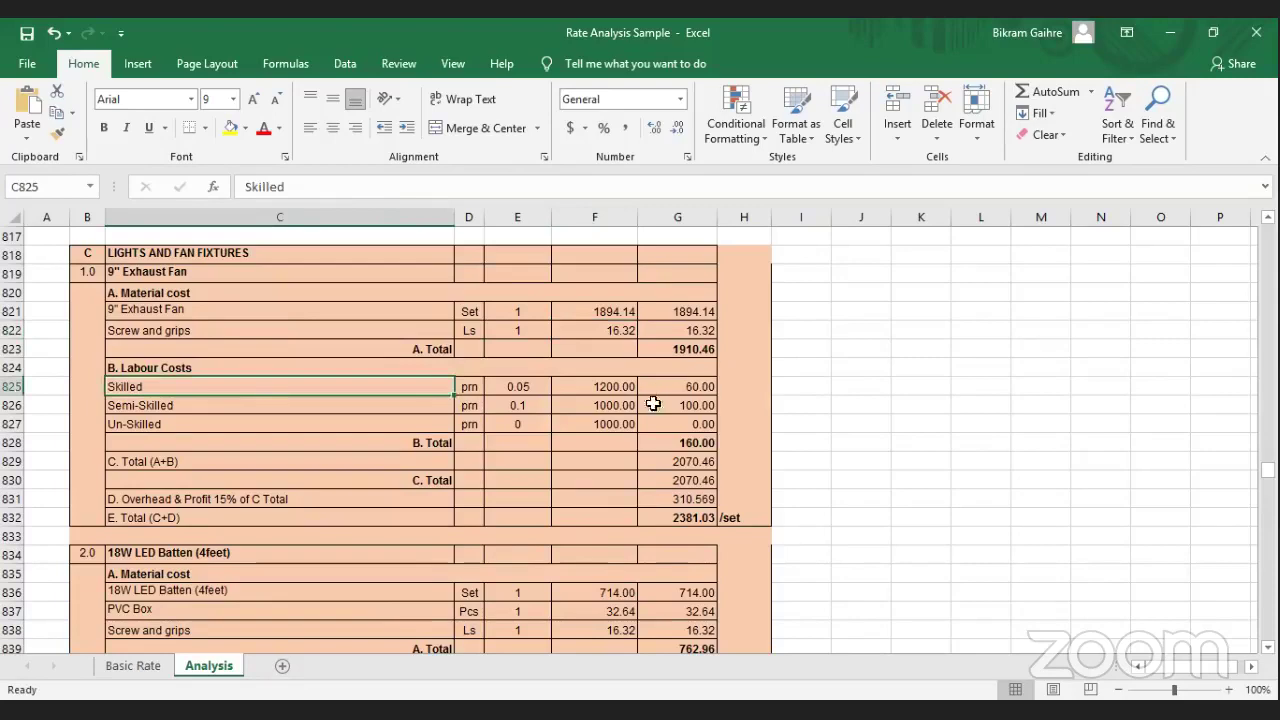
click(668, 406)
key(Down)
key(Down)
click(601, 481)
scroll(525, 414, down, 2)
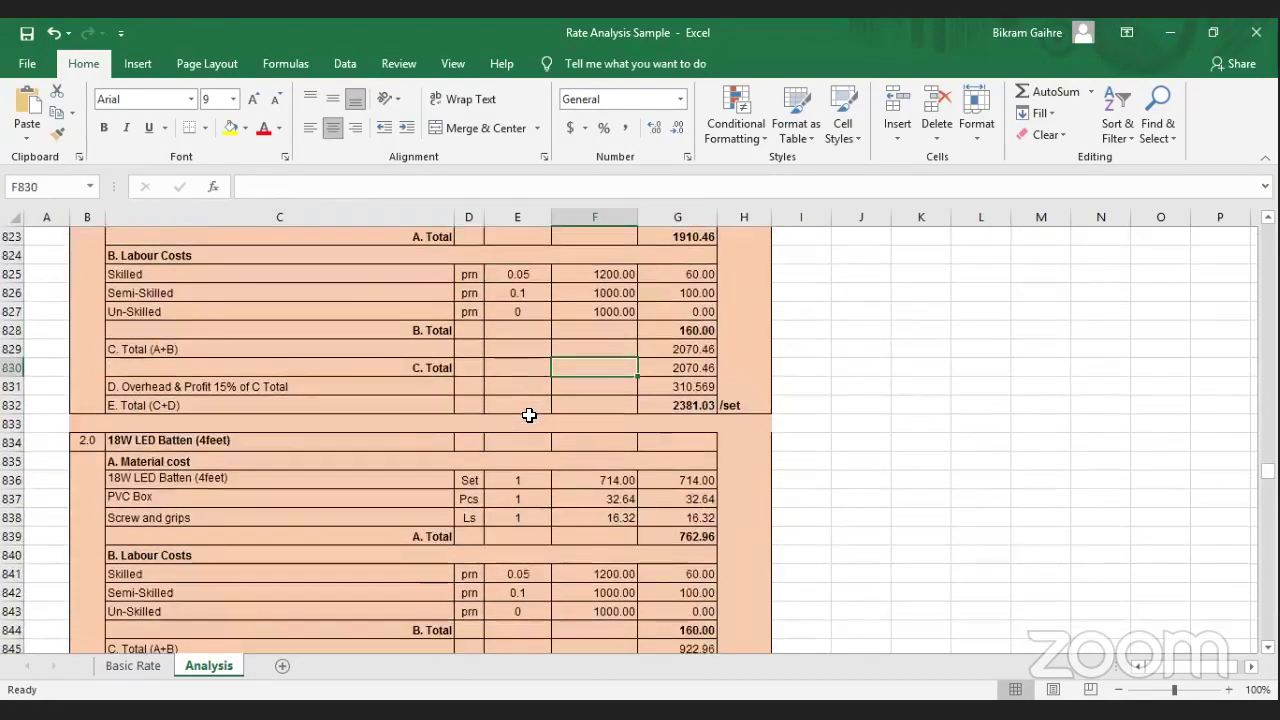
scroll(529, 414, down, 2)
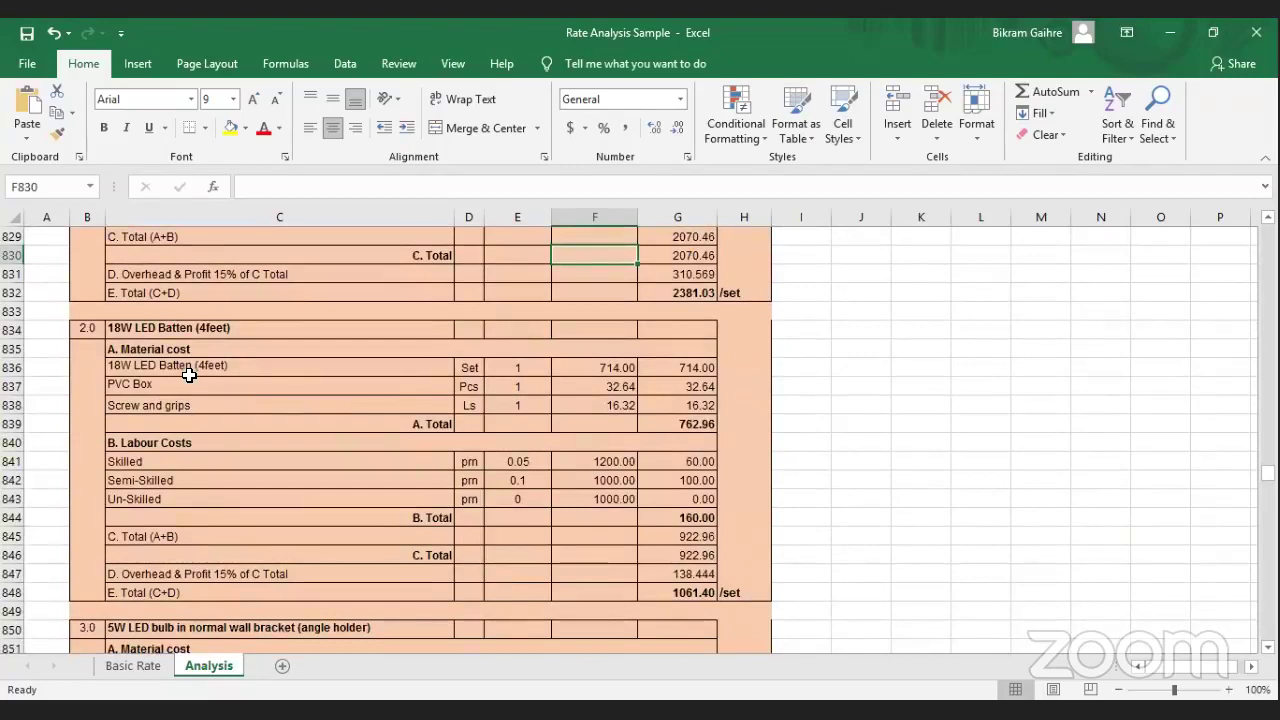
scroll(189, 372, up, 3)
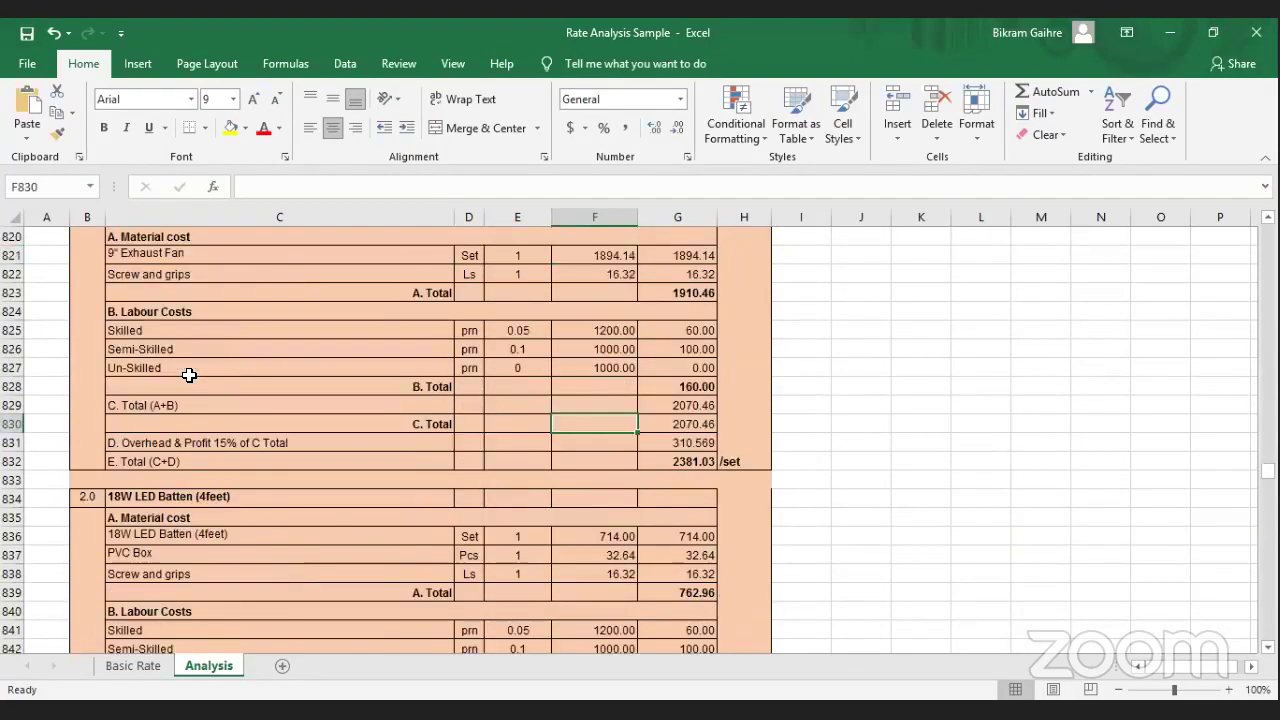
scroll(189, 371, up, 2)
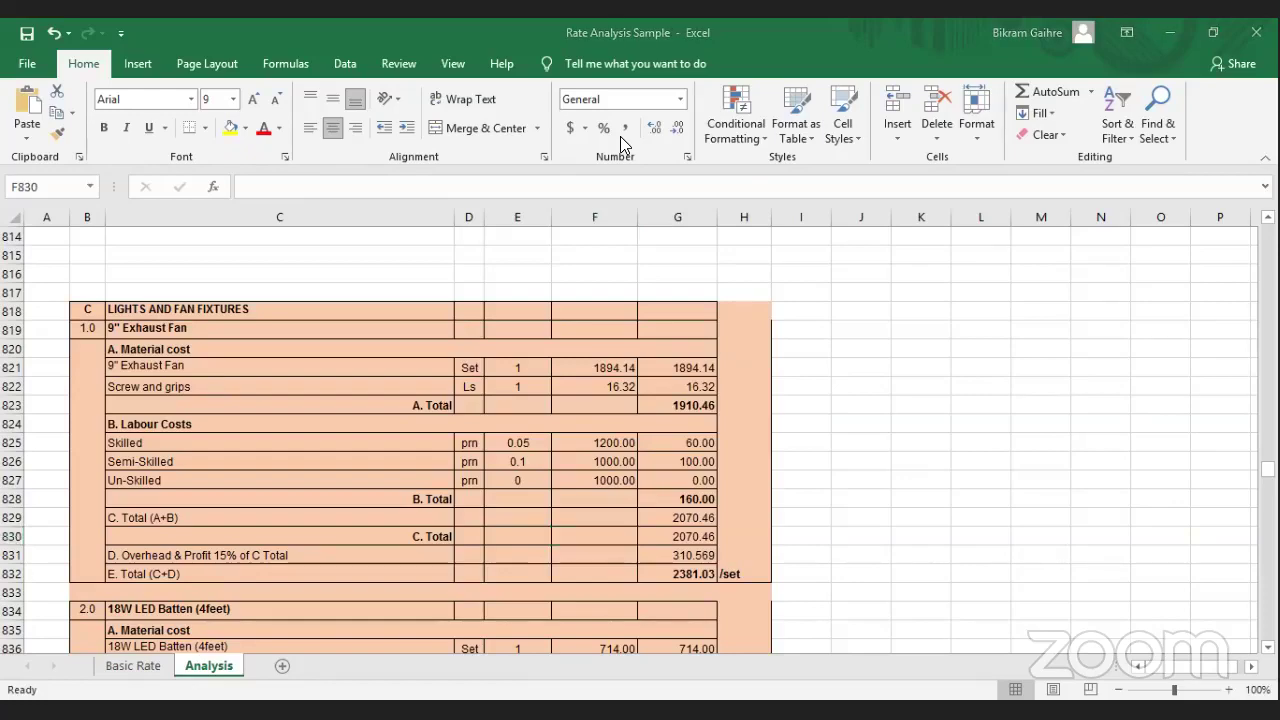
Switch to the Estimation with Calculation workbook and review the 42" Ceiling Fan item's description, unit, quantity and rate cells in the BOQ
key(alt+Tab)
scroll(318, 427, up, 8)
scroll(318, 427, down, 2)
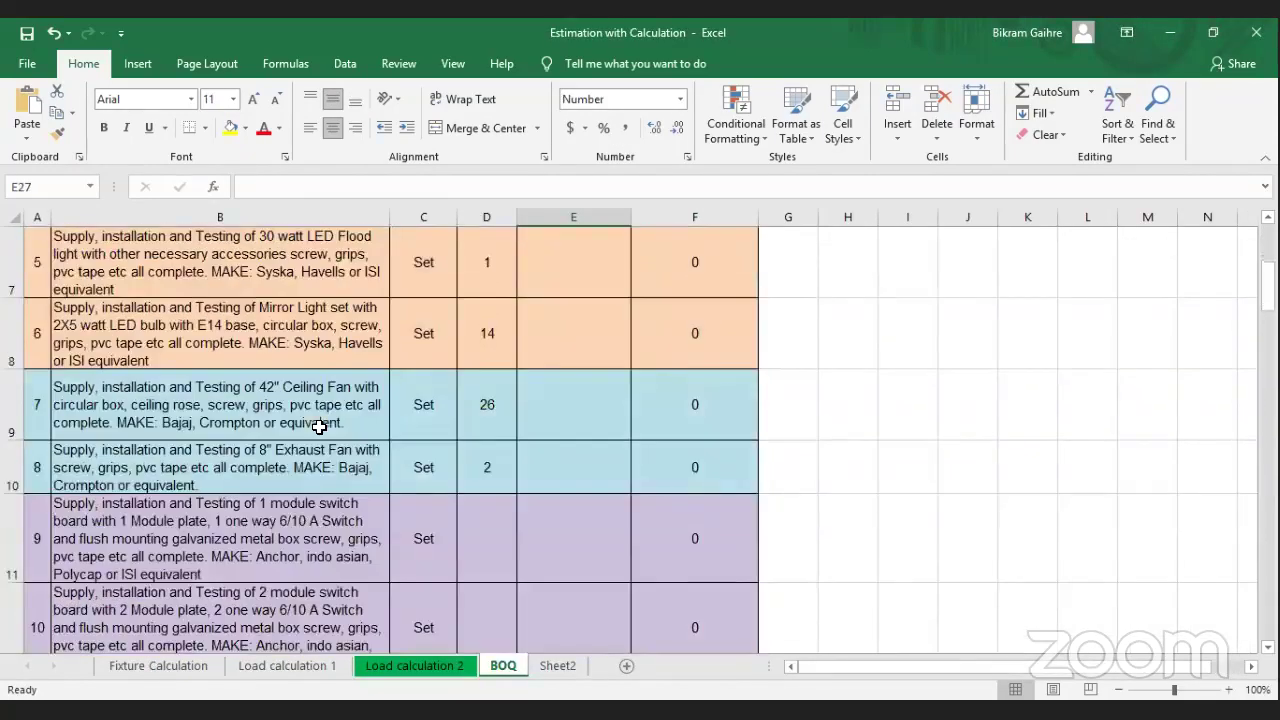
click(206, 402)
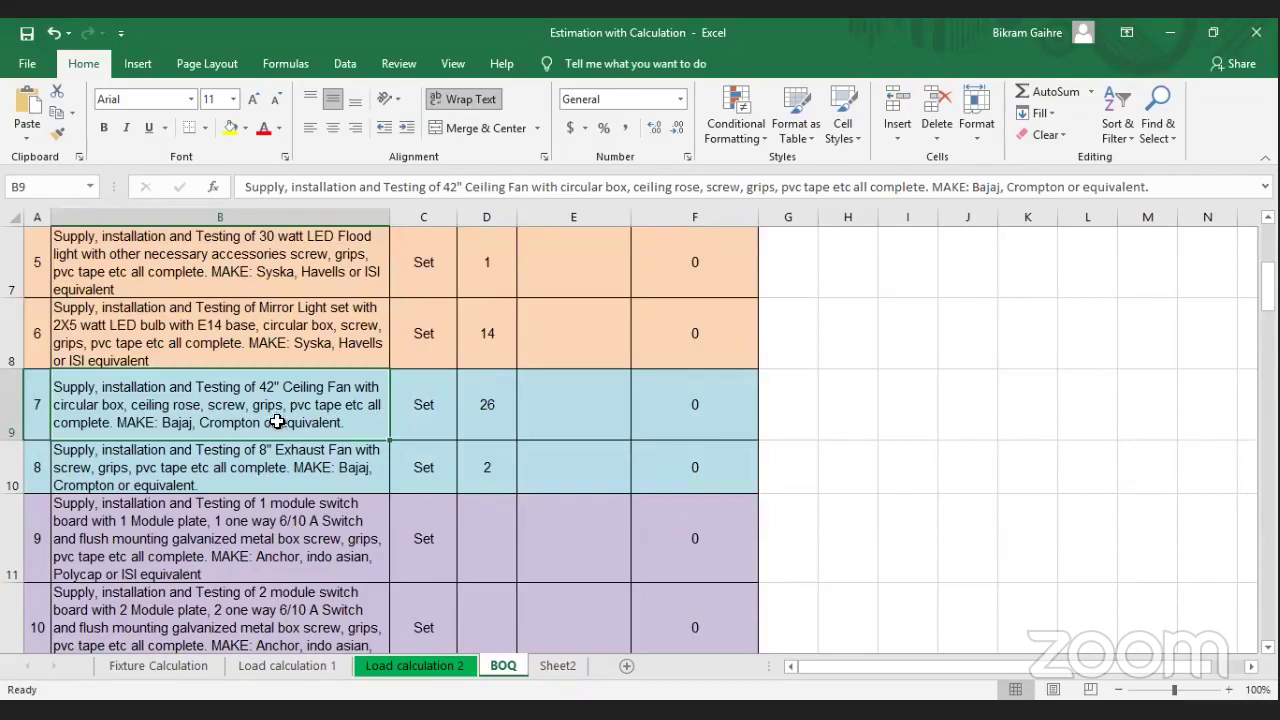
click(430, 404)
click(492, 404)
click(545, 405)
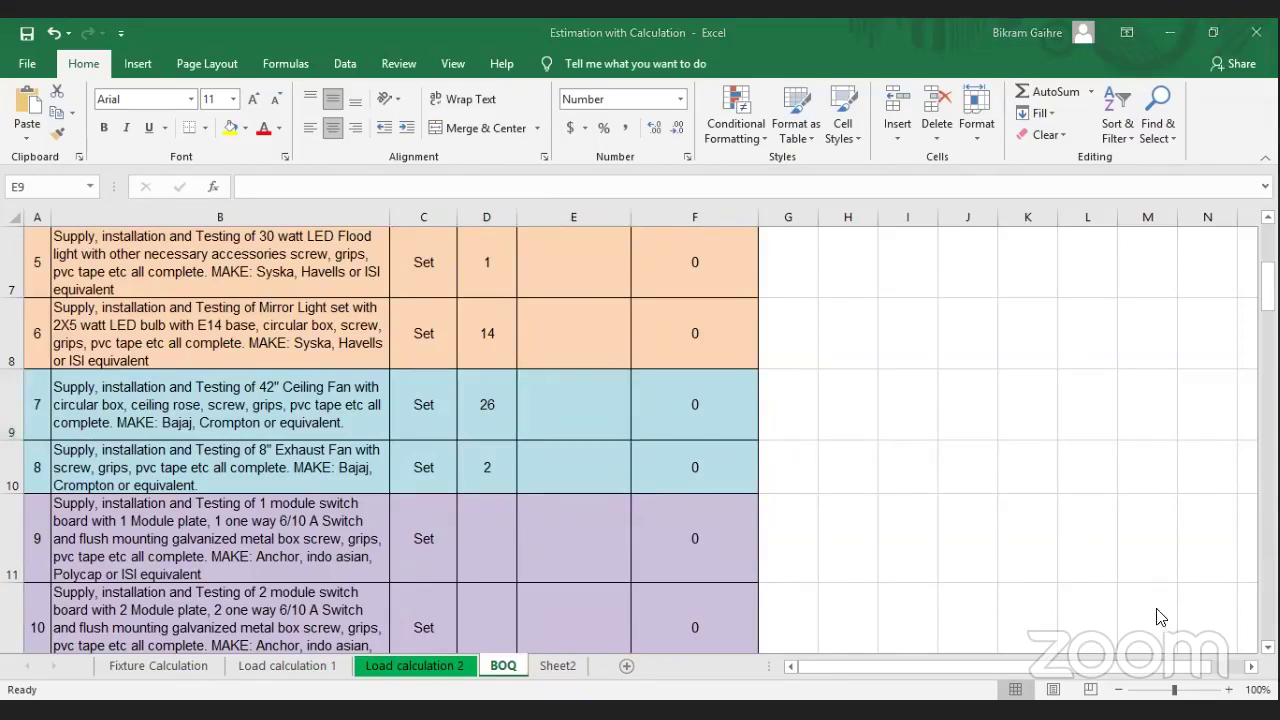
Return to the Rate Analysis Sample workbook and examine the 18W LED Batten (4feet) material items, including the batten's rate and the PVC Box
key(alt+Tab)
scroll(451, 457, down, 6)
scroll(451, 457, up, 4)
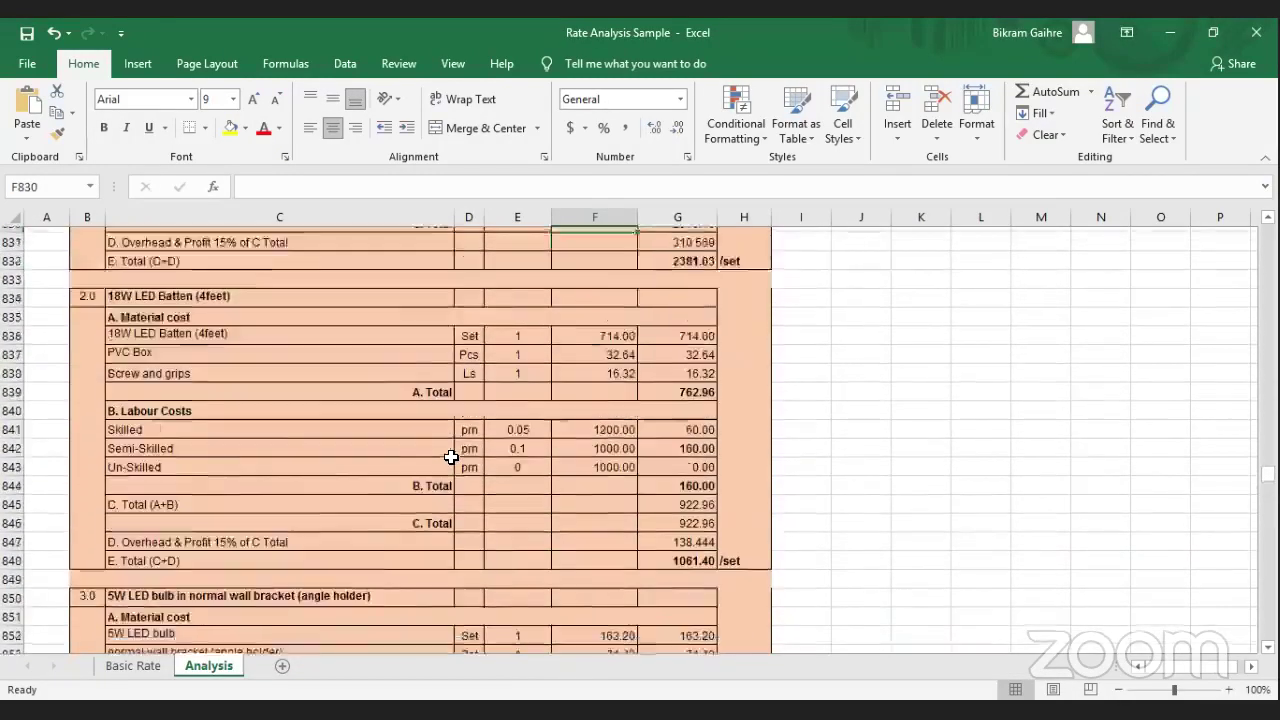
click(213, 364)
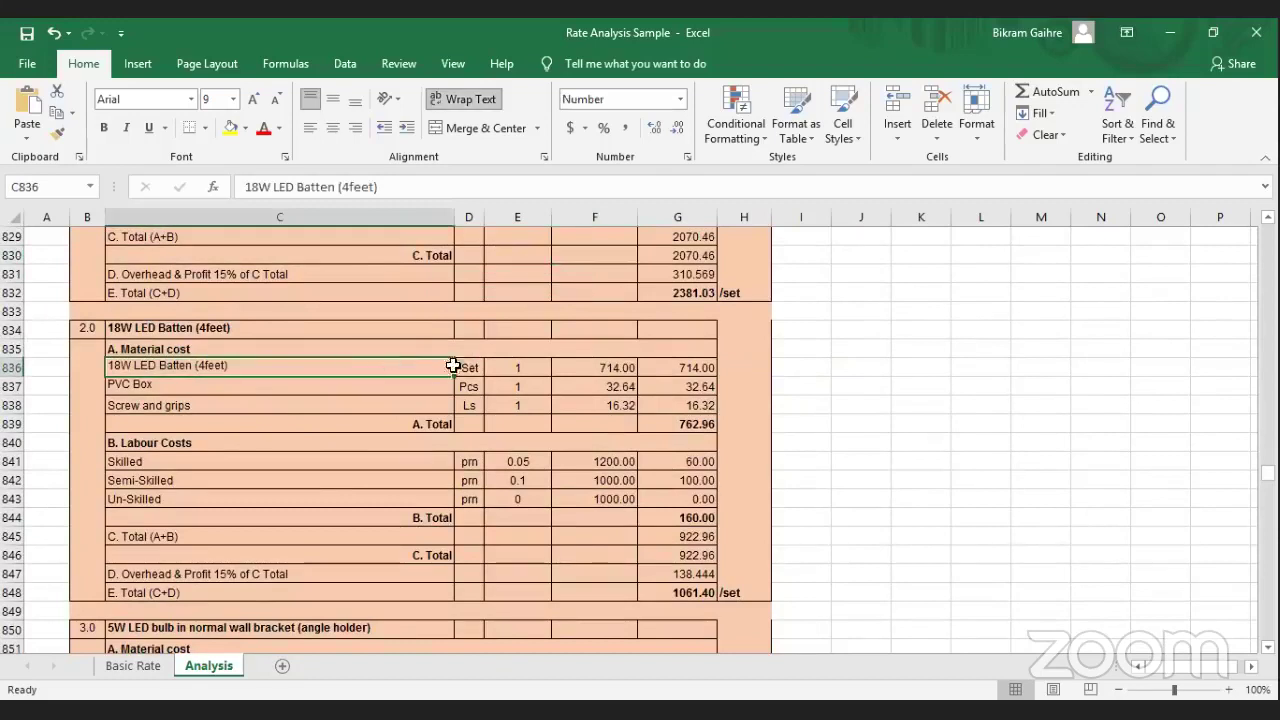
click(600, 367)
click(401, 385)
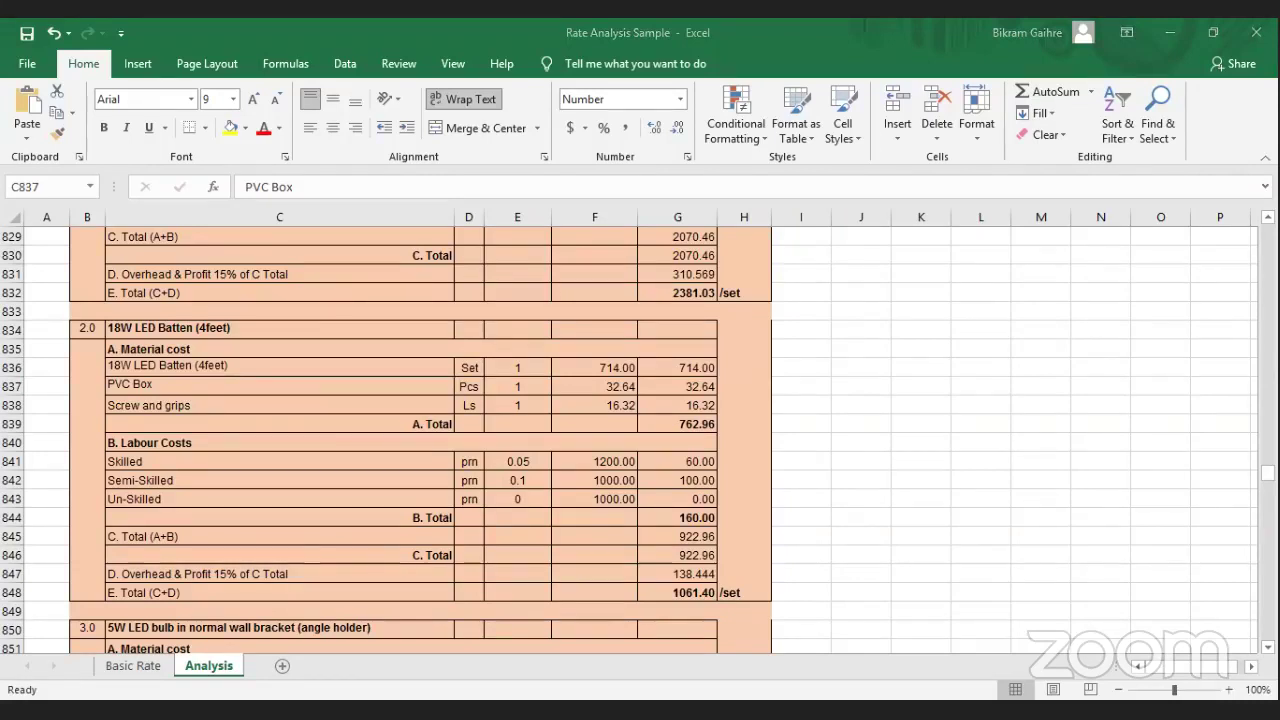
Switch to the hotel's Initial Plan drawing in AutoCAD and examine the light fixtures, ceiling fans and wiring in the 14'6"x17'9" bedroom
key(alt+Tab)
scroll(565, 380, up, 3)
scroll(565, 380, down, 3)
scroll(430, 375, up, 5)
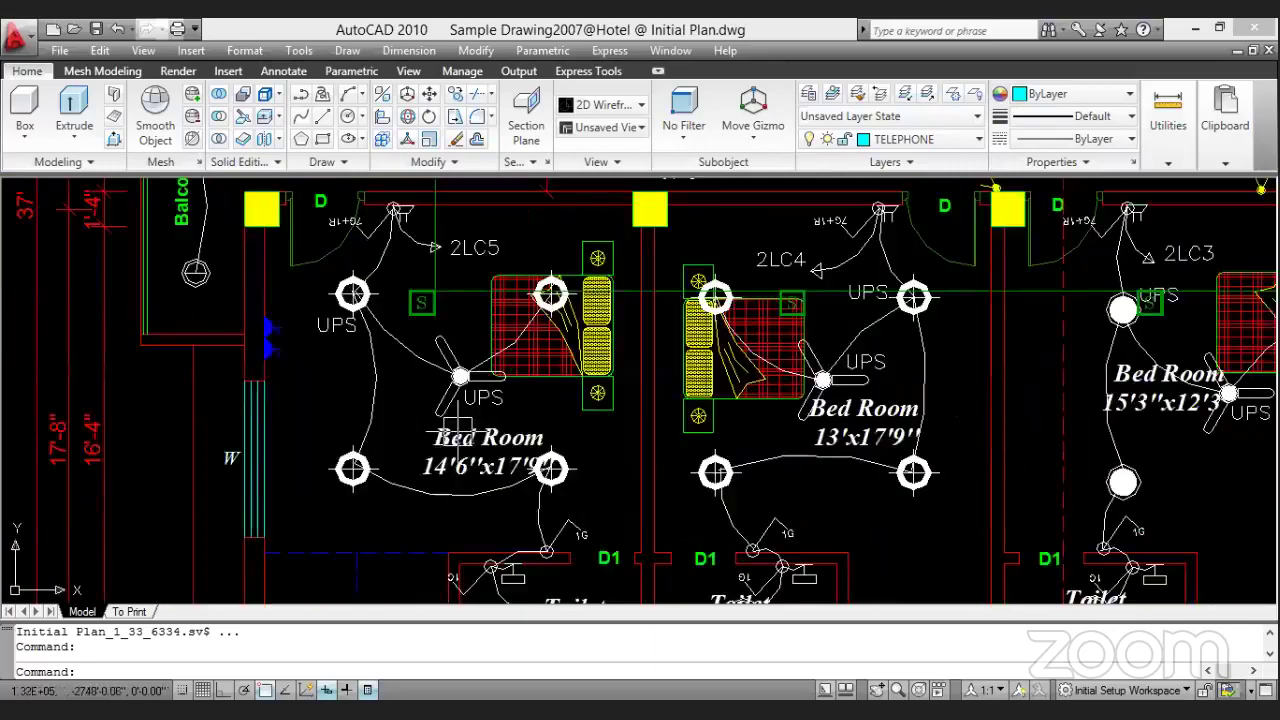
scroll(420, 375, up, 1)
scroll(587, 355, down, 3)
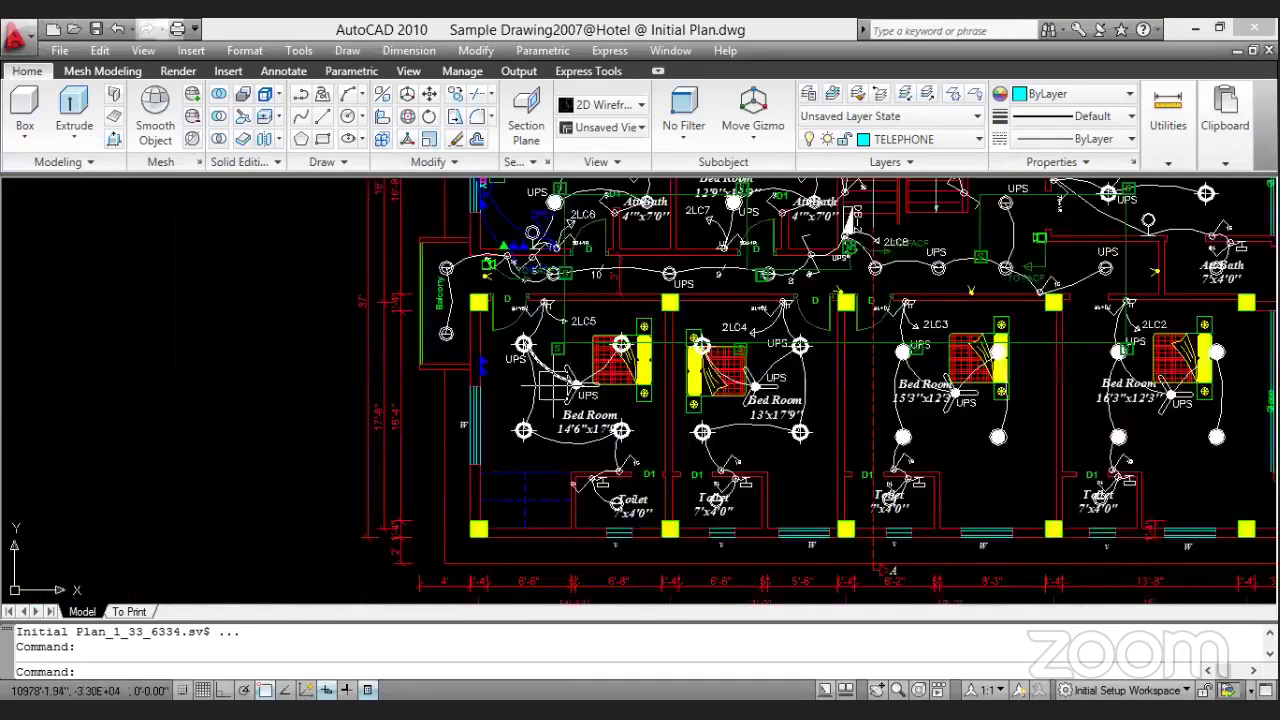
scroll(570, 370, up, 2)
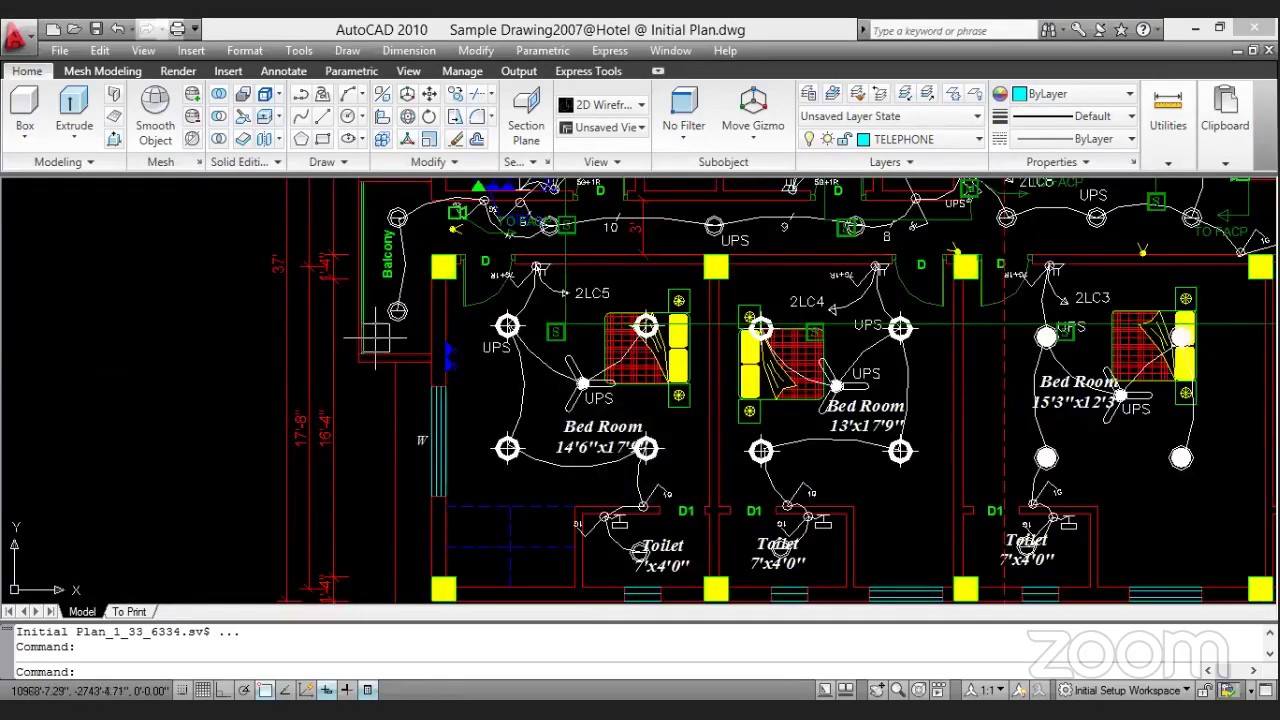
scroll(505, 341, up, 5)
scroll(552, 288, down, 5)
scroll(550, 285, up, 4)
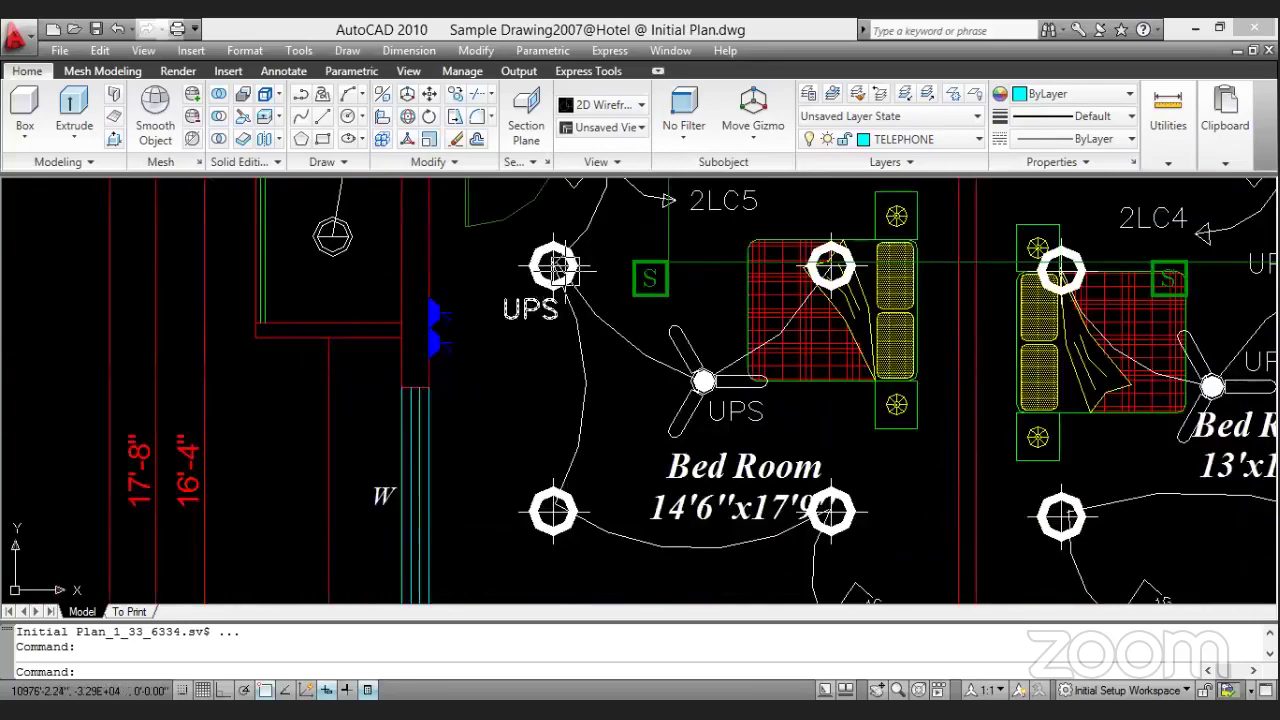
scroll(580, 262, down, 2)
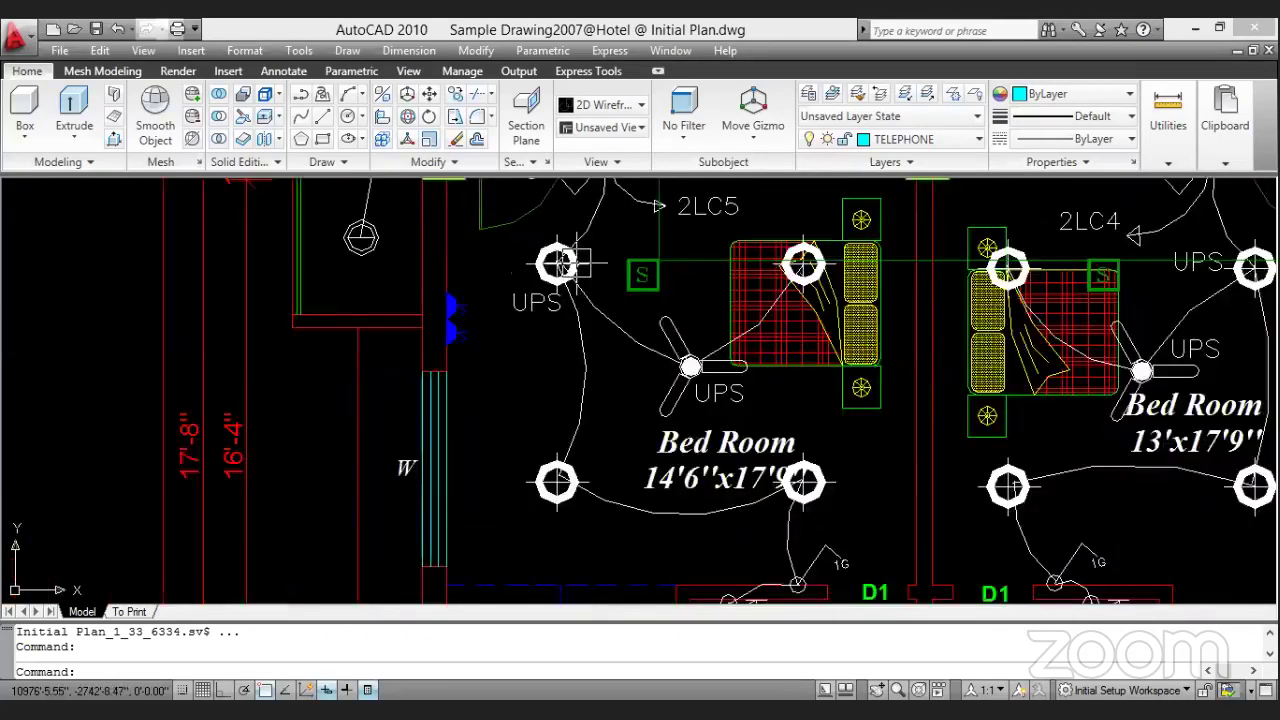